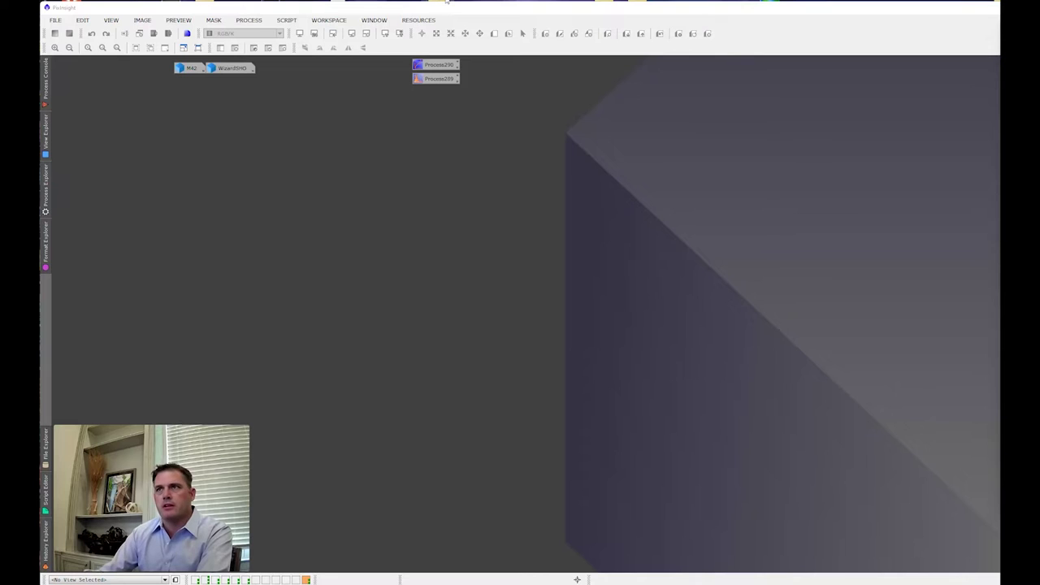
# Drag StretchingMaths.xpsm from Downloads into PixInsight to add its stretch process icons, then minimize Explorer.
pyautogui.hotkey('alt', 'Tab')
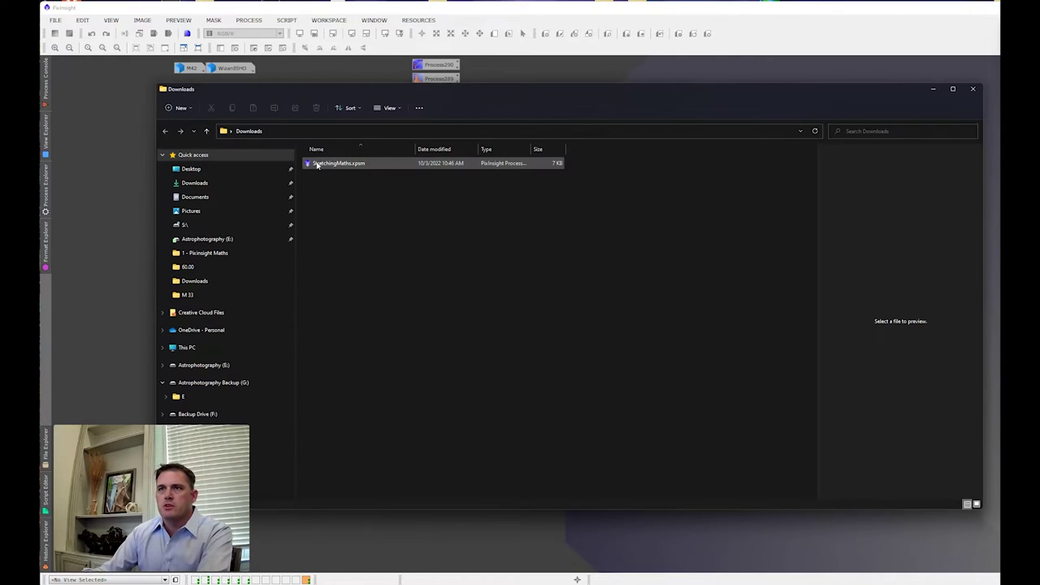
pyautogui.moveTo(317, 164); pyautogui.dragTo(102, 91)
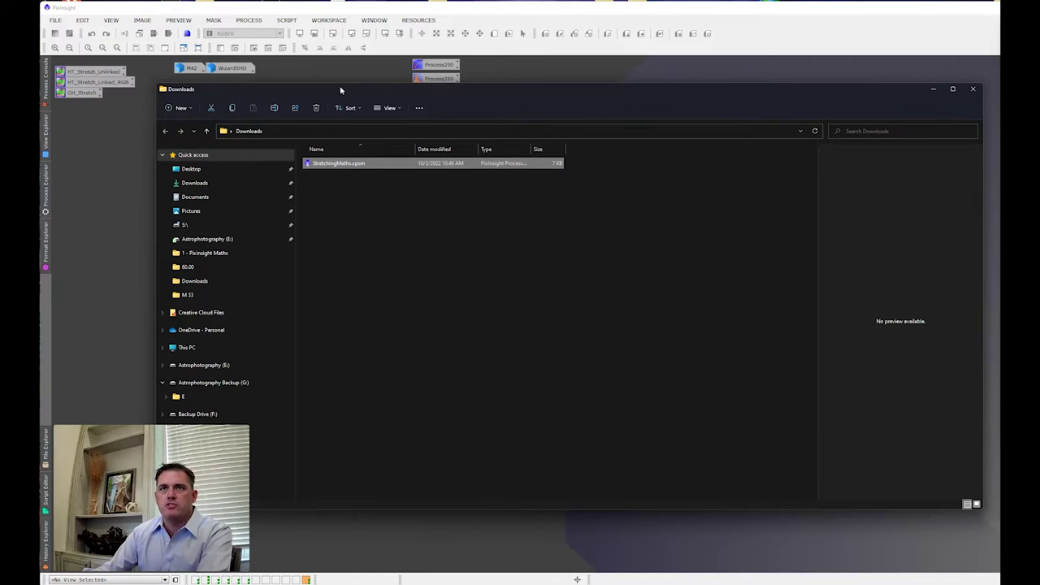
pyautogui.click(930, 90)
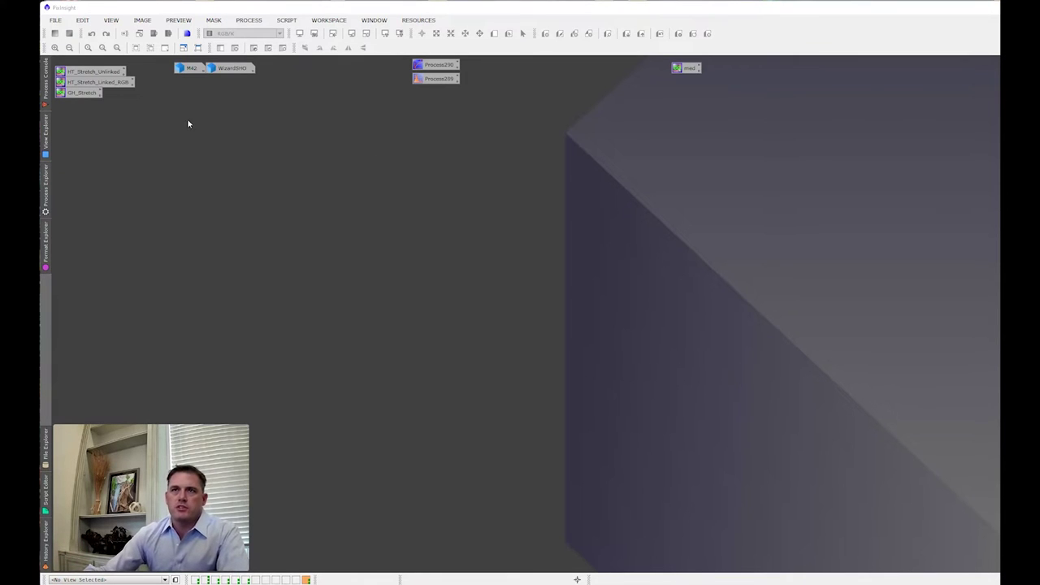
# Open the M42 image and give it a fresh STF AutoStretch.
pyautogui.doubleClick(191, 68)
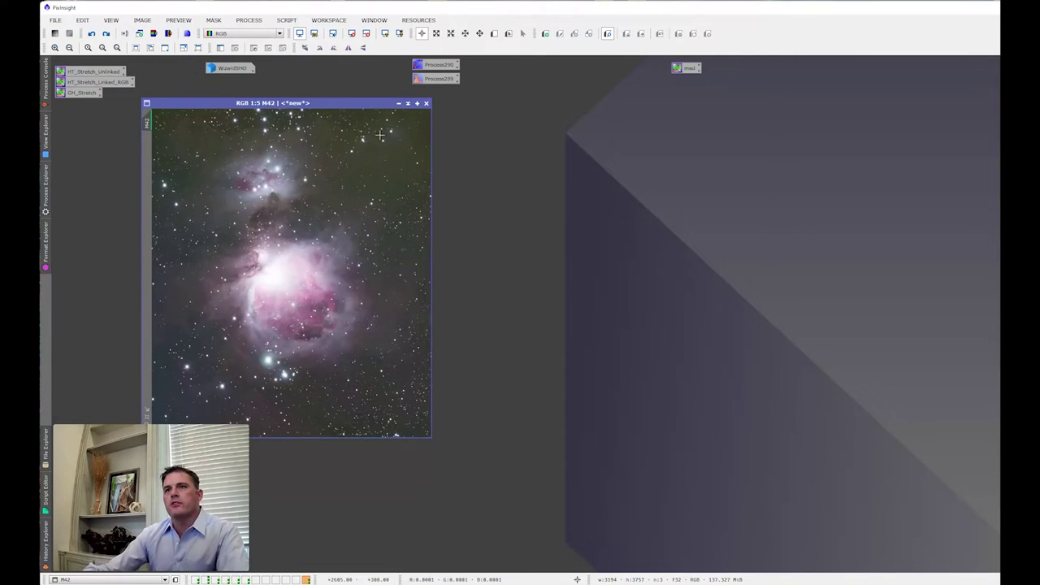
pyautogui.moveTo(342, 104); pyautogui.dragTo(374, 116)
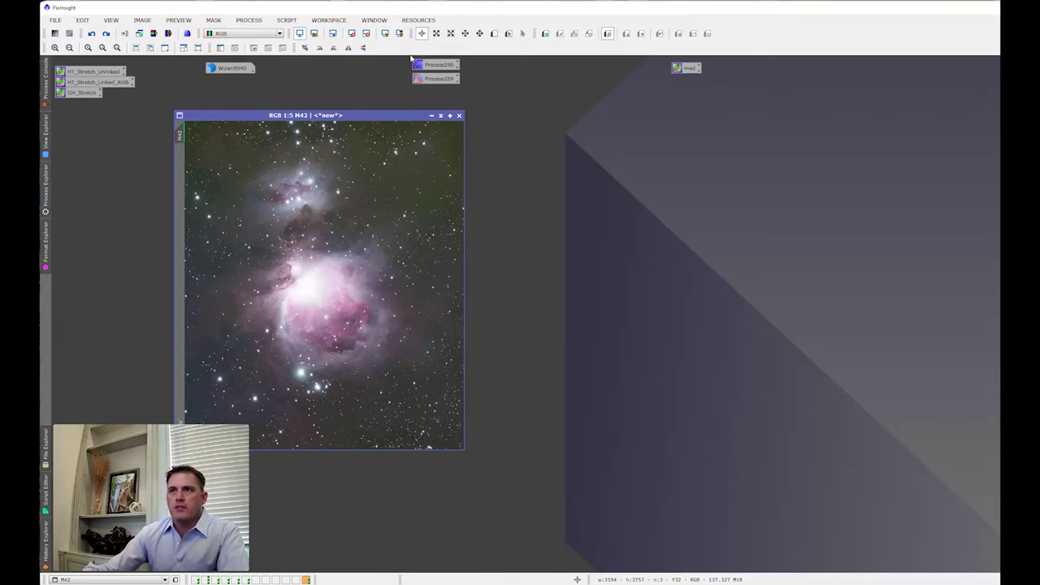
pyautogui.click(351, 33)
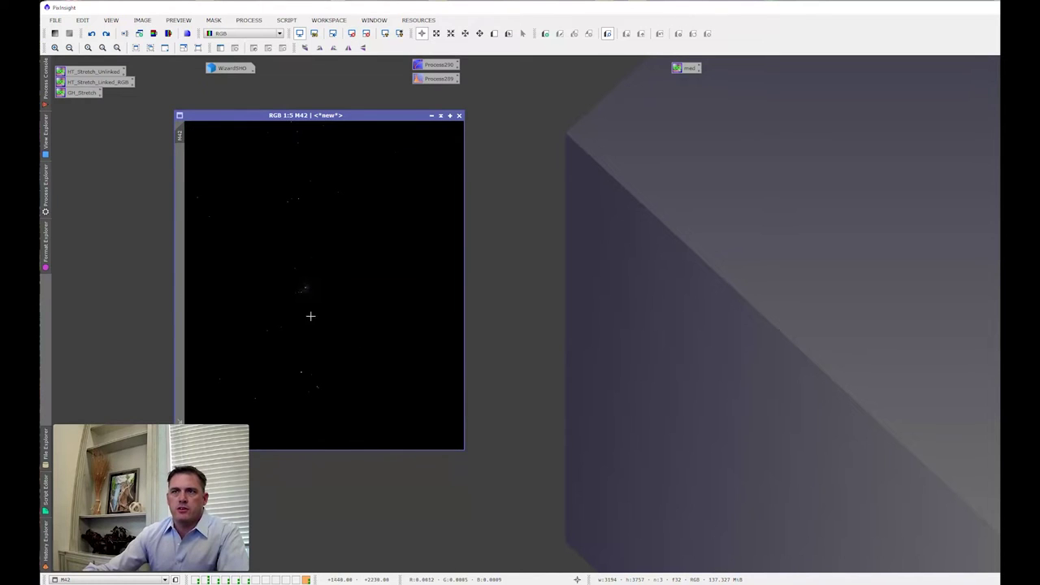
pyautogui.click(385, 33)
pyautogui.moveTo(398, 116); pyautogui.dragTo(393, 112)
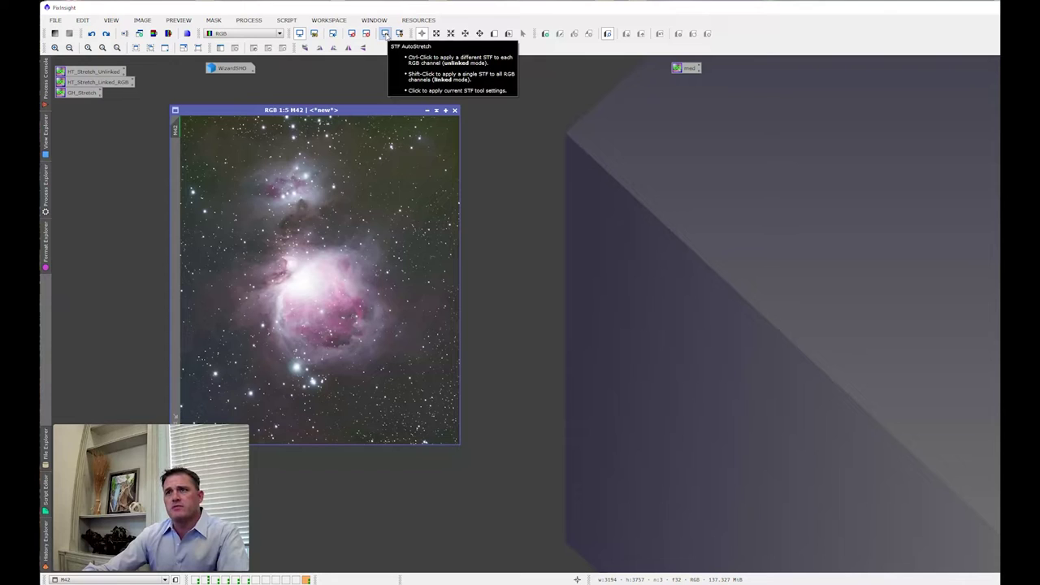
# Open the saved ScreenTransferFunction (Process290), then reset and auto-stretch M42 from its panel.
pyautogui.doubleClick(436, 64)
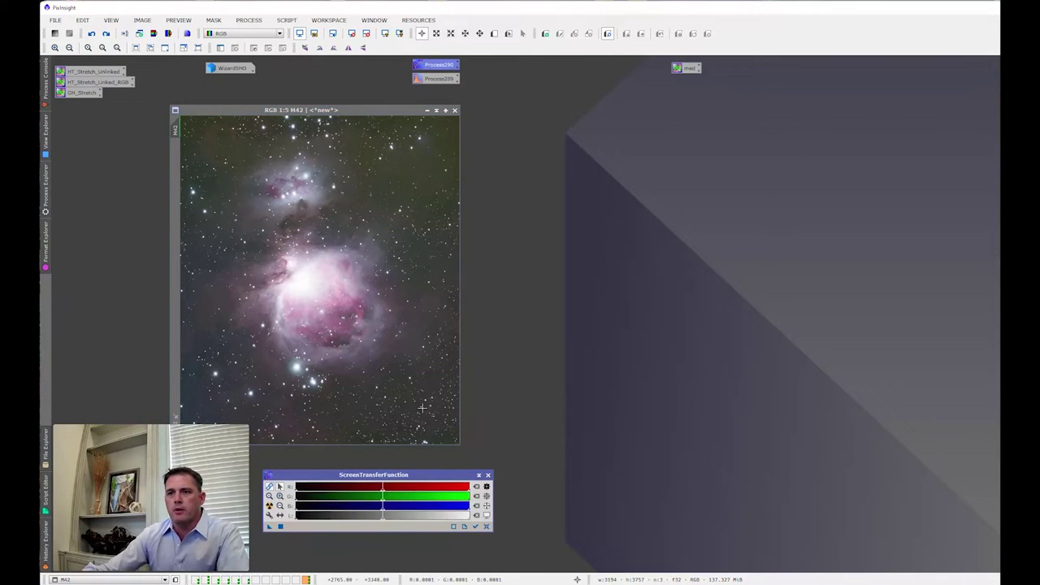
pyautogui.moveTo(344, 479); pyautogui.dragTo(338, 481)
pyautogui.click(351, 33)
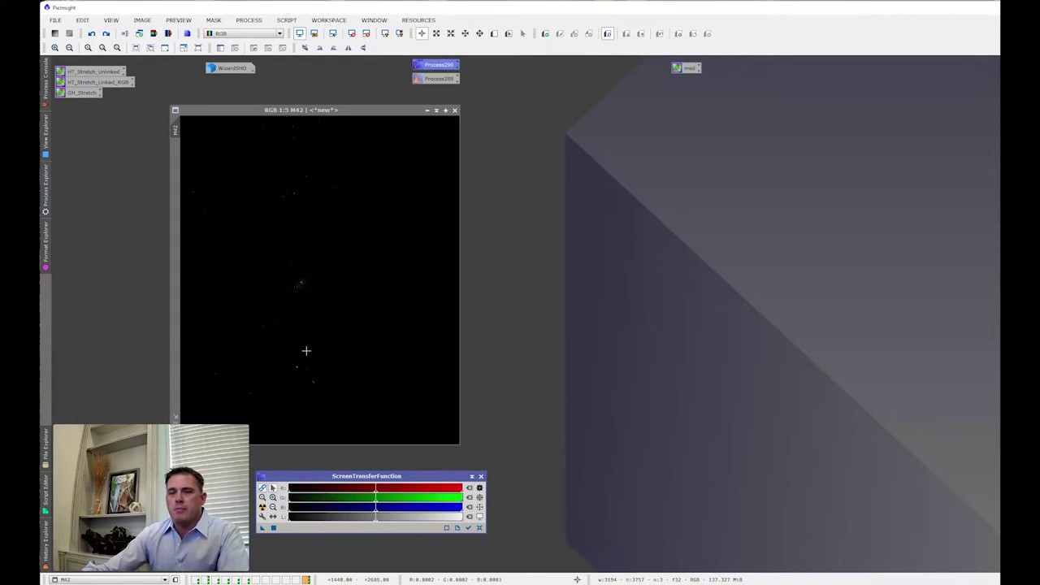
pyautogui.click(263, 507)
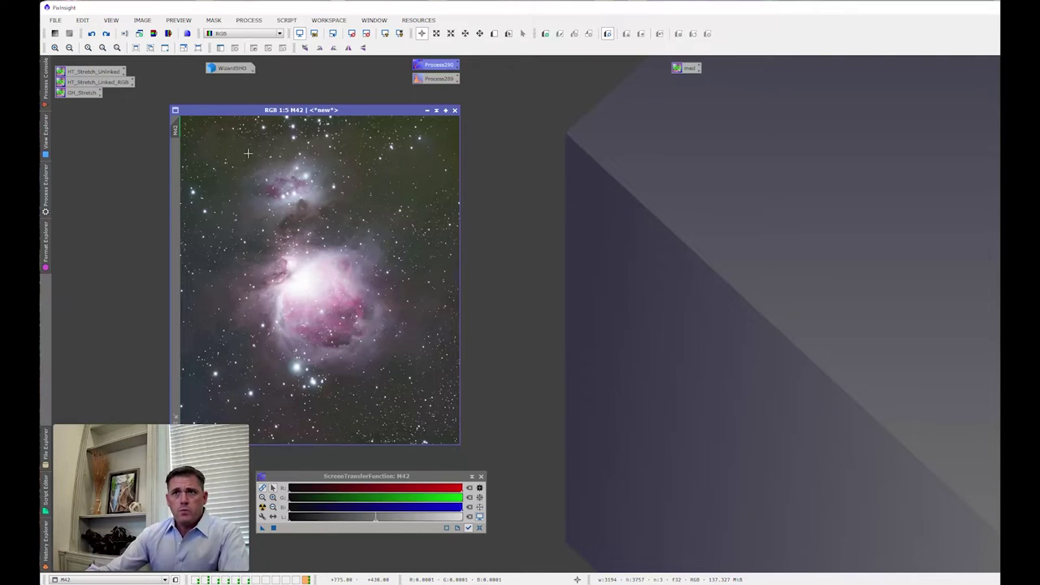
pyautogui.doubleClick(226, 71)
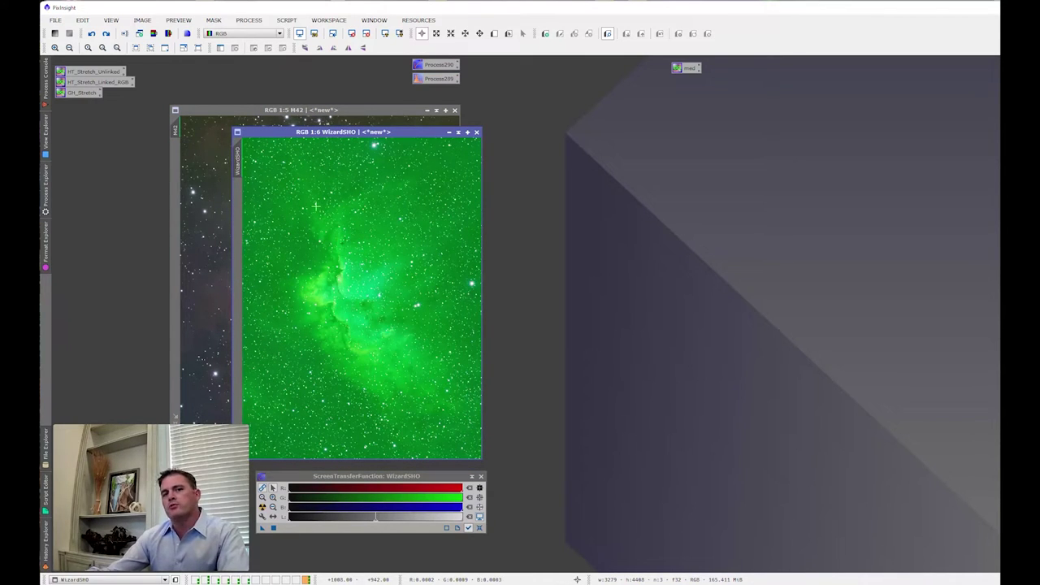
pyautogui.click(294, 469)
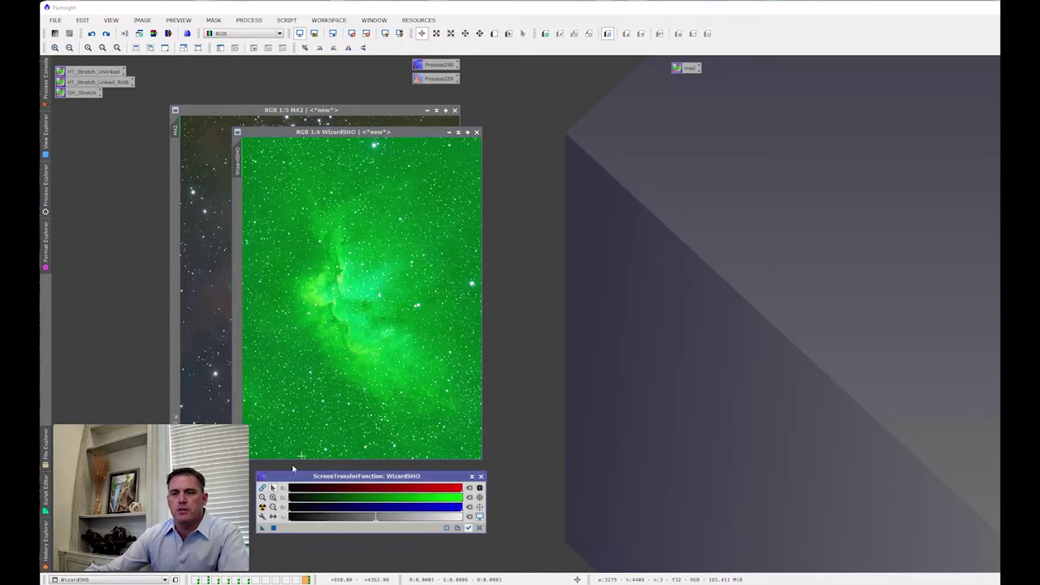
pyautogui.click(261, 506)
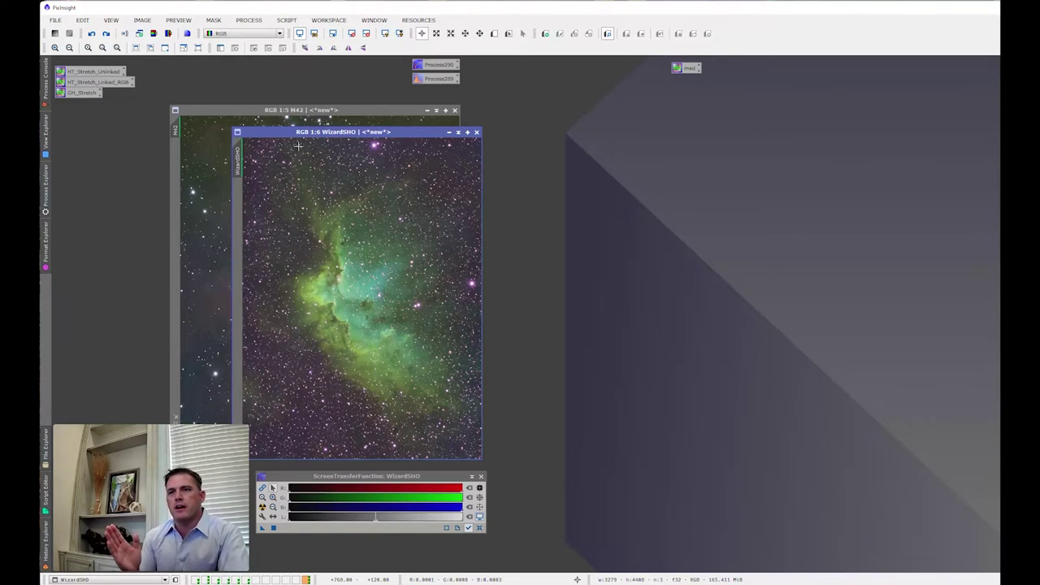
pyautogui.click(263, 507)
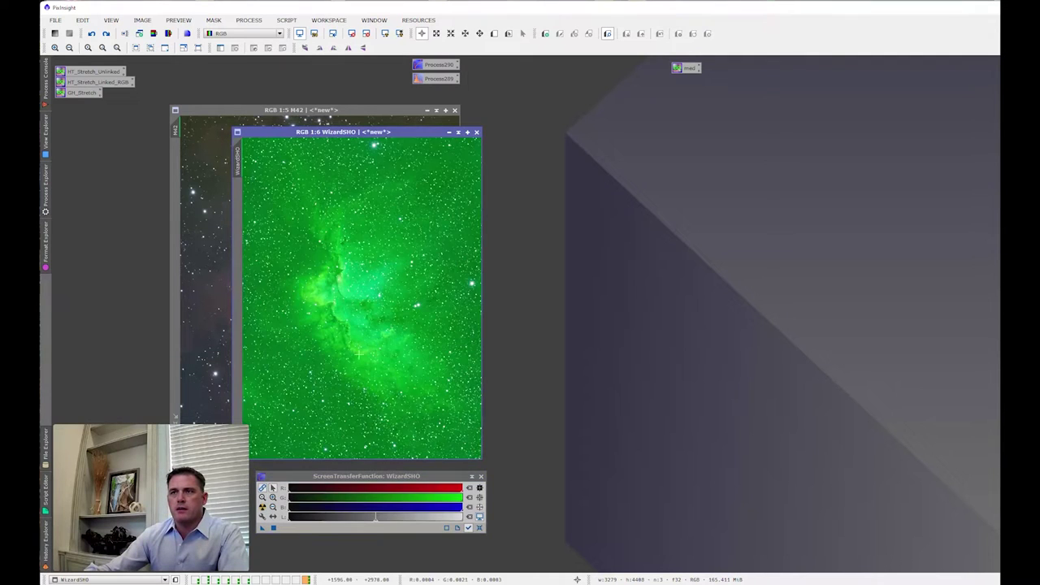
pyautogui.click(449, 131)
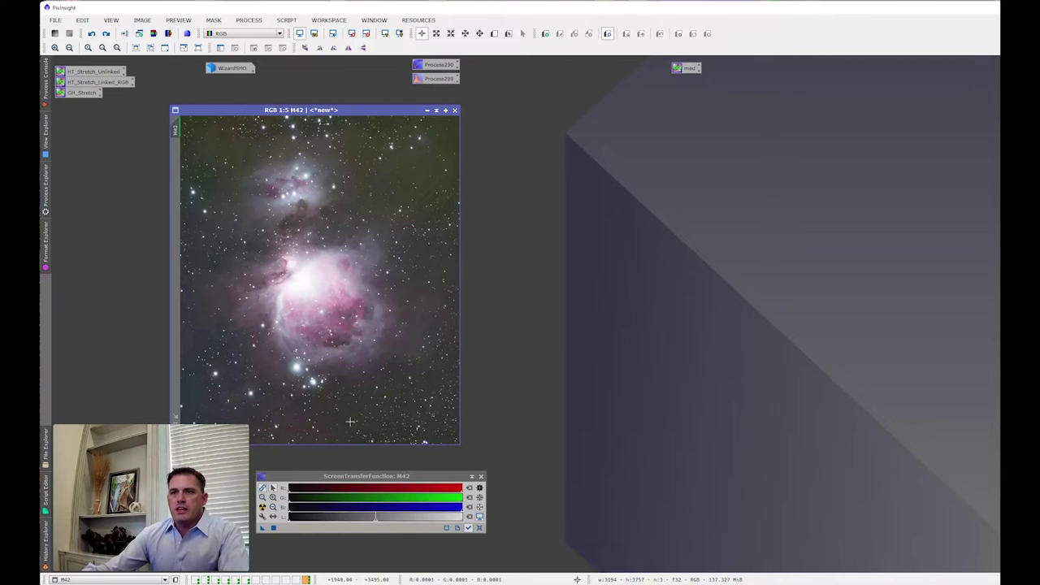
# Open the saved HistogramTransformation and copy M42's STF auto-stretch into its settings.
pyautogui.doubleClick(426, 79)
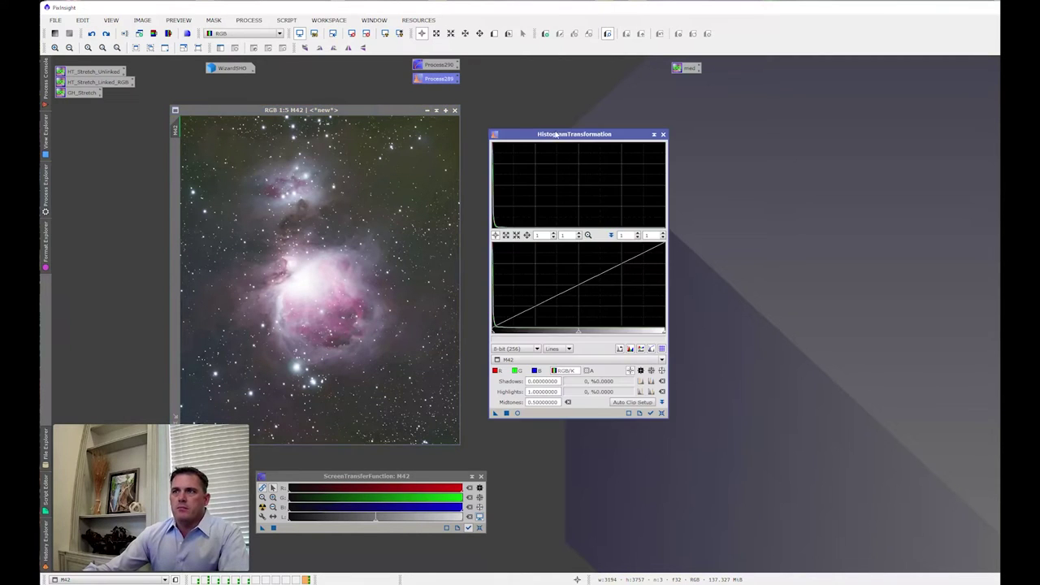
pyautogui.moveTo(556, 136); pyautogui.dragTo(554, 138)
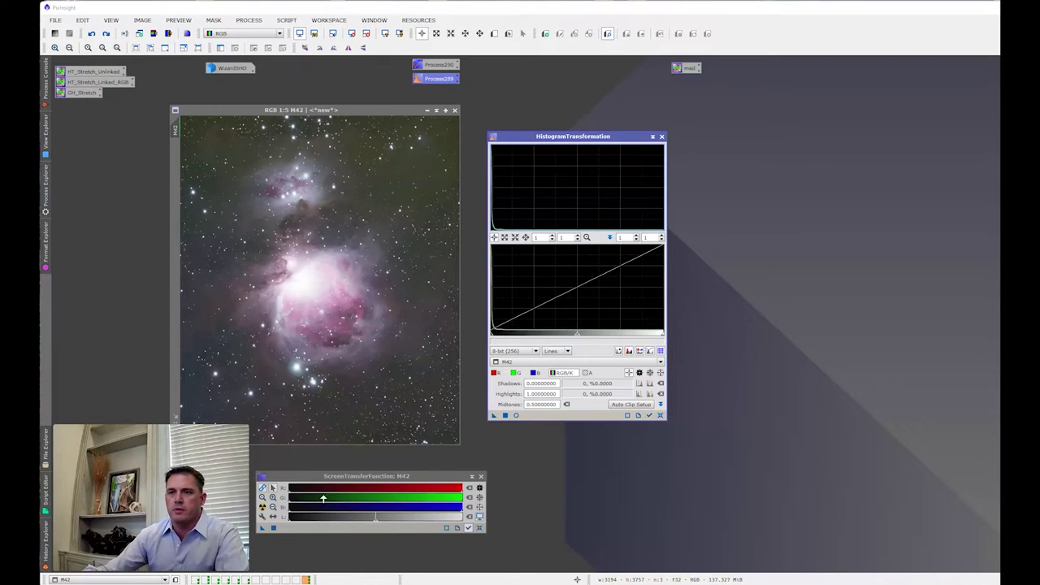
pyautogui.click(262, 529)
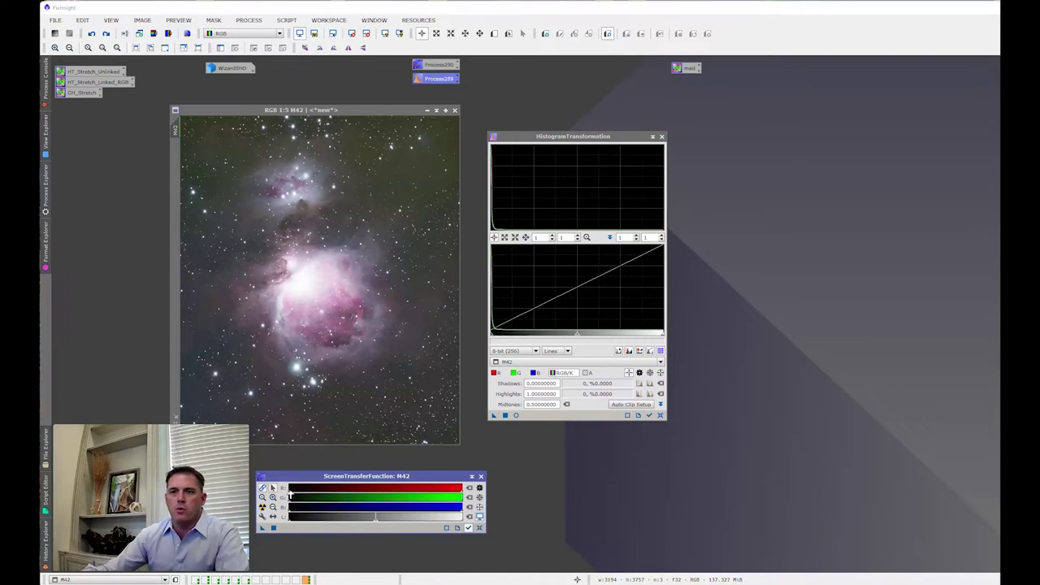
pyautogui.moveTo(290, 497); pyautogui.dragTo(290, 497)
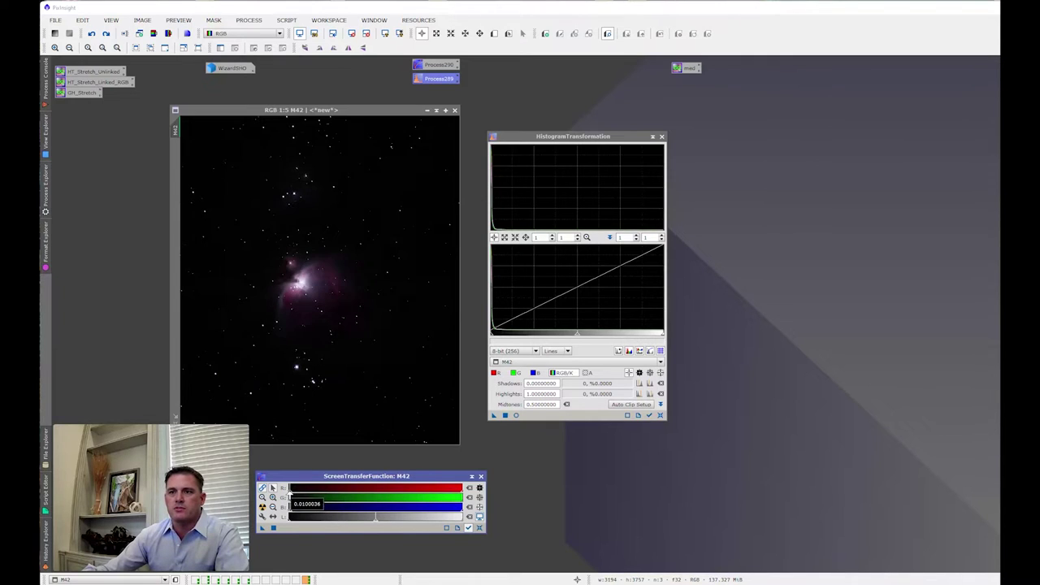
pyautogui.click(263, 507)
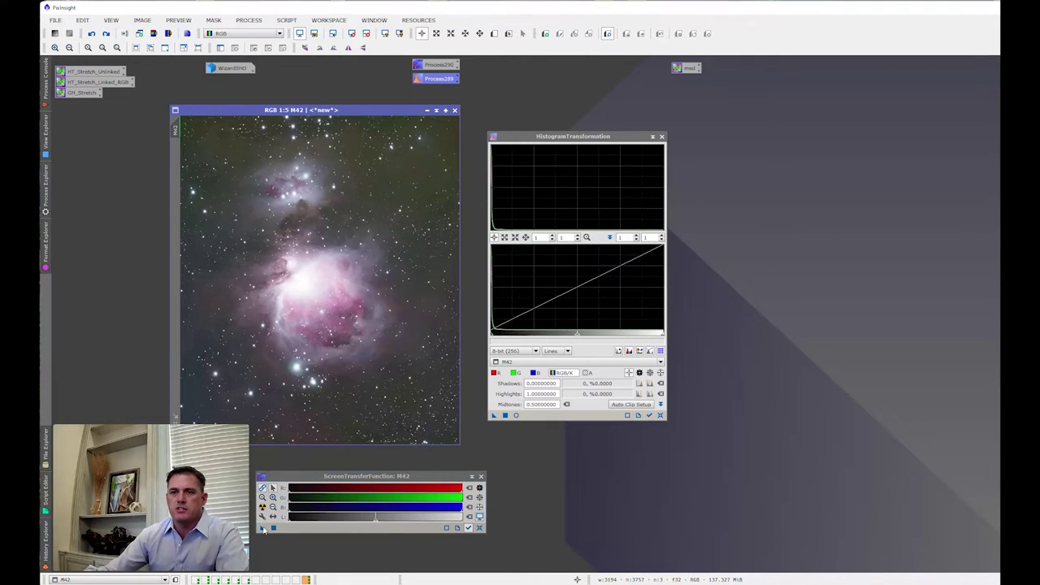
pyautogui.moveTo(262, 529); pyautogui.dragTo(343, 365)
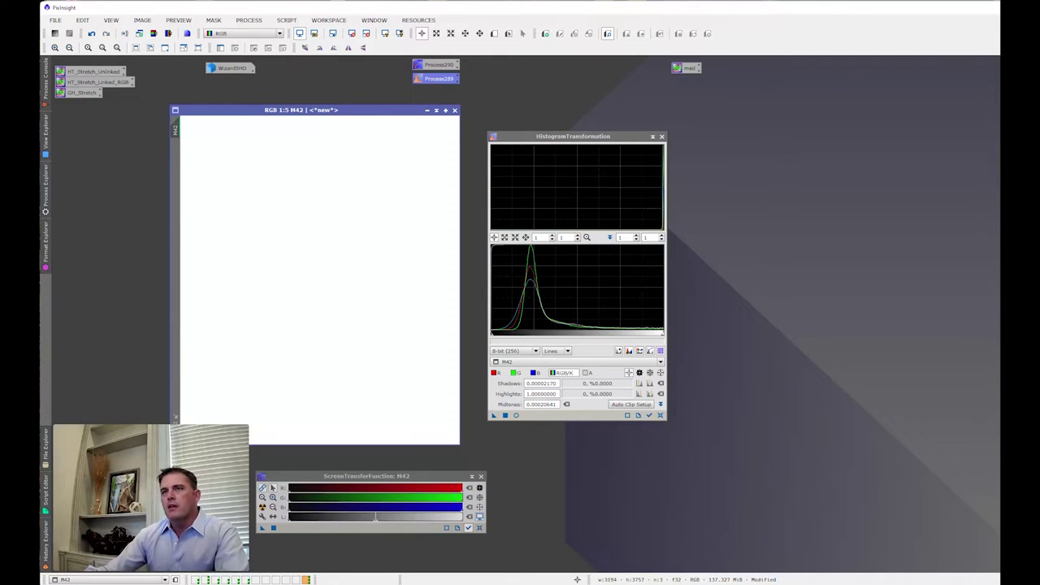
# Reset STF to view the permanently stretched M42, then undo the stretch and close HistogramTransformation.
pyautogui.click(351, 34)
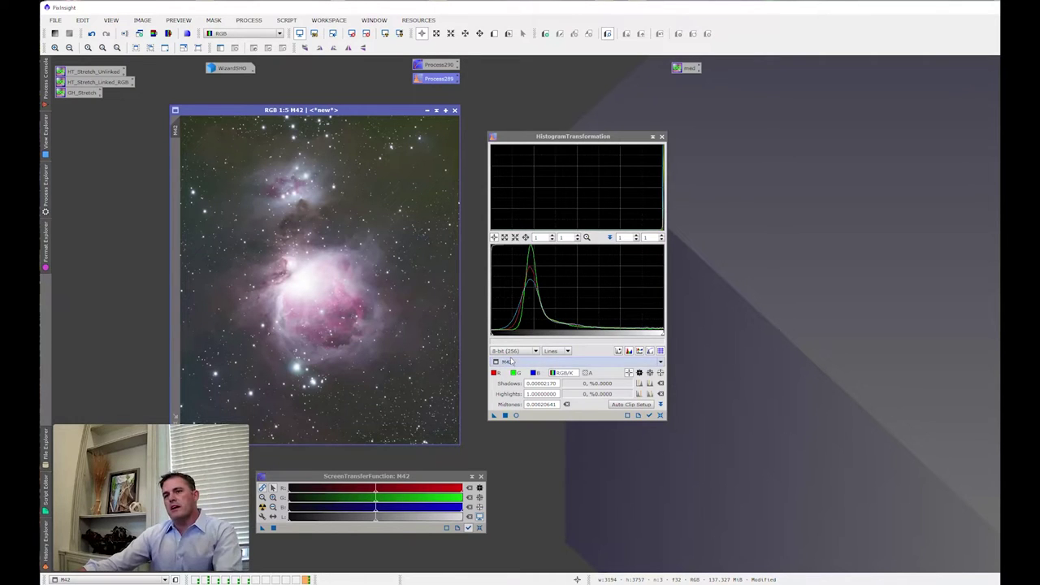
pyautogui.moveTo(512, 361)
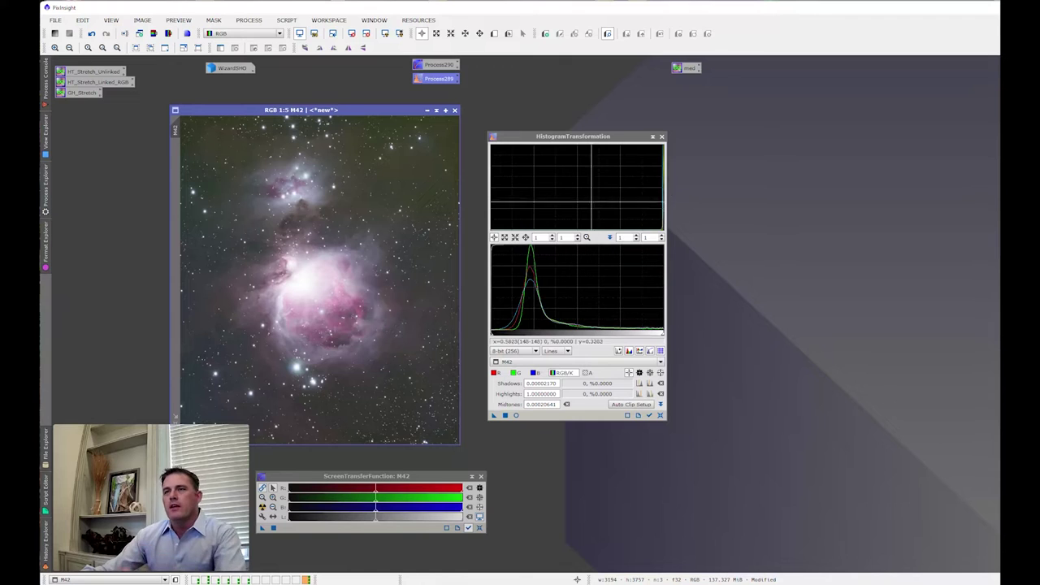
pyautogui.moveTo(590, 137)
pyautogui.mouseDown()
pyautogui.moveTo(580, 151)
pyautogui.moveTo(583, 141)
pyautogui.mouseUp()
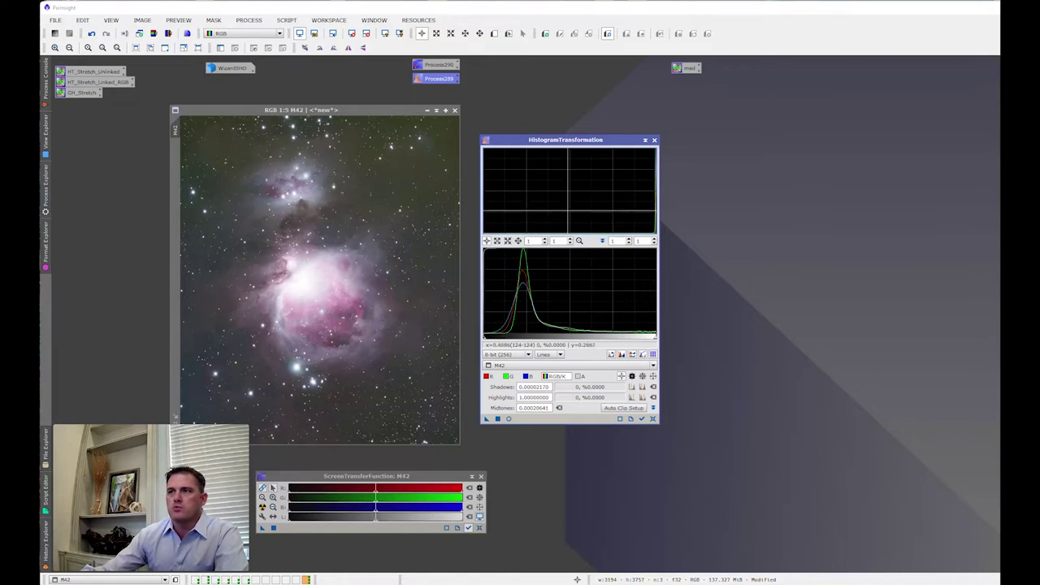
pyautogui.click(91, 34)
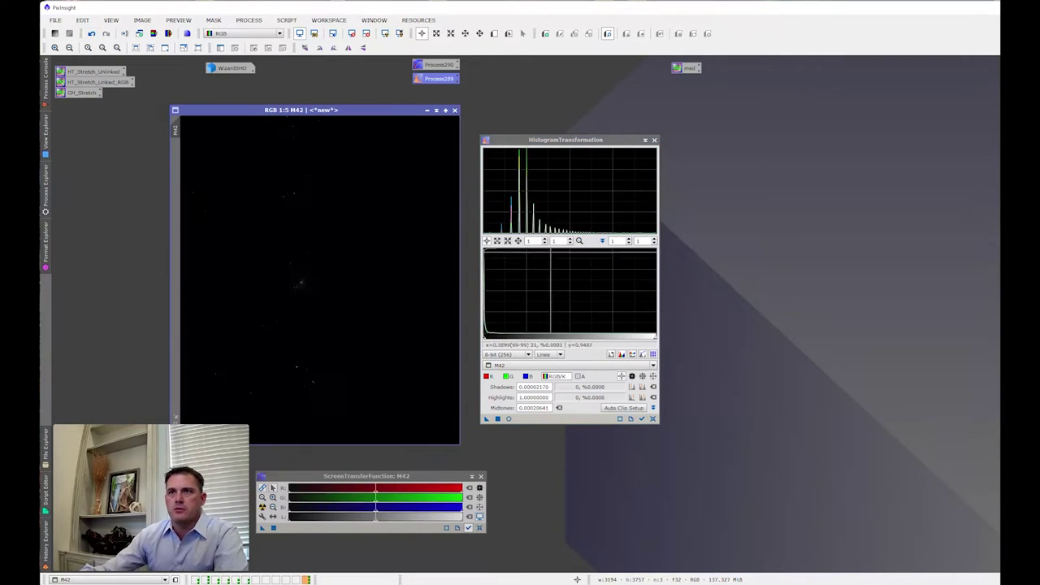
pyautogui.click(654, 140)
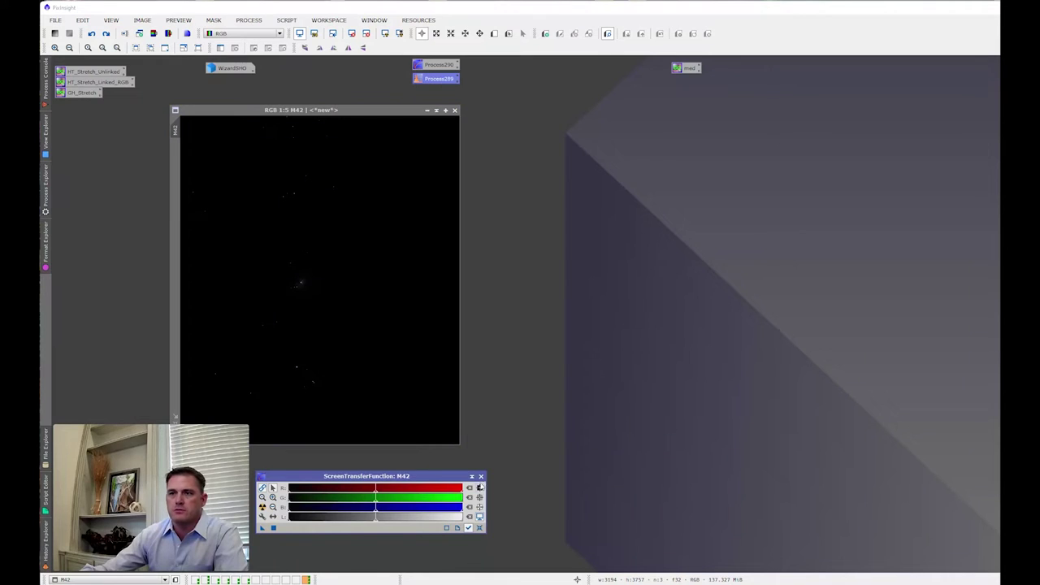
# Apply HT_Stretch_Unlinked and HT_Stretch_Linked_RGB to M42, producing Image146 and Image147 for comparison.
pyautogui.click(480, 476)
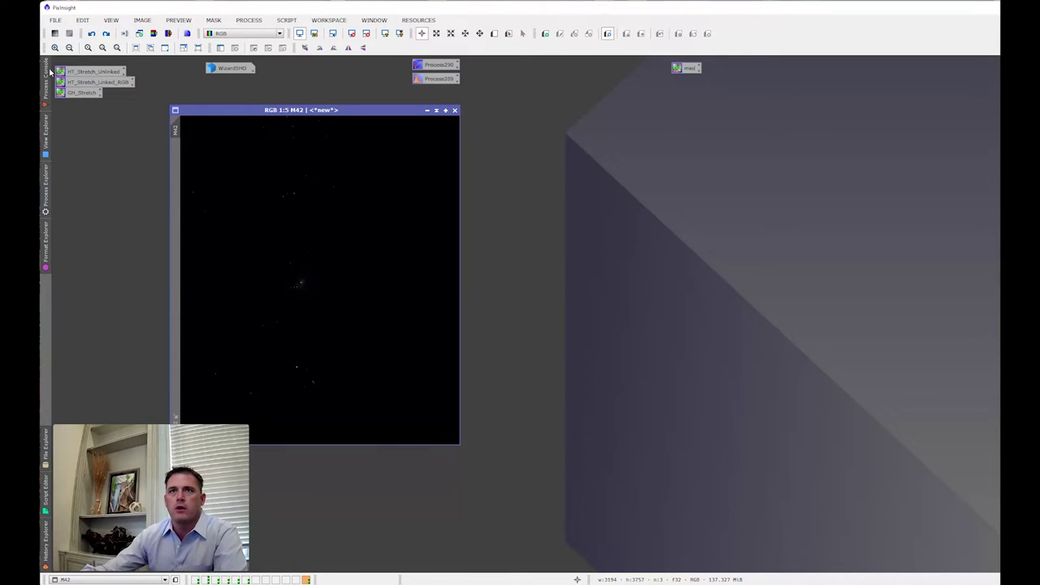
pyautogui.moveTo(89, 71); pyautogui.dragTo(295, 197)
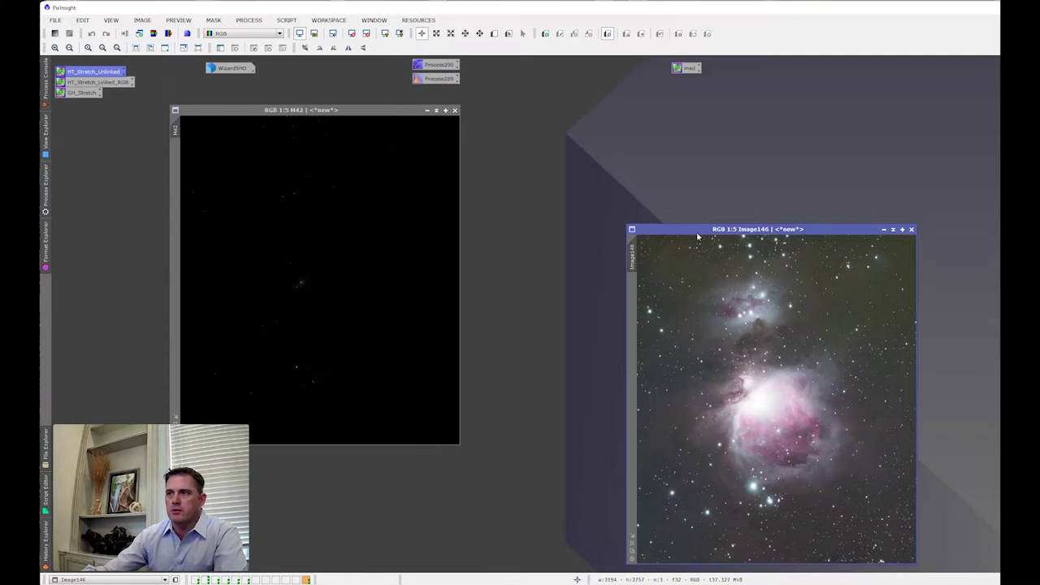
pyautogui.moveTo(695, 229); pyautogui.dragTo(400, 177)
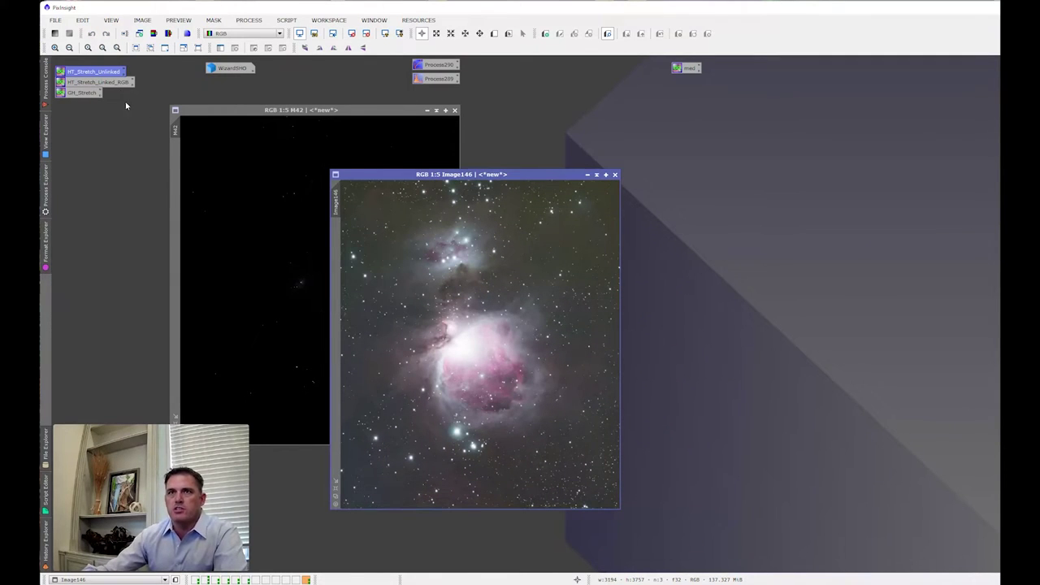
pyautogui.moveTo(107, 82); pyautogui.dragTo(326, 204)
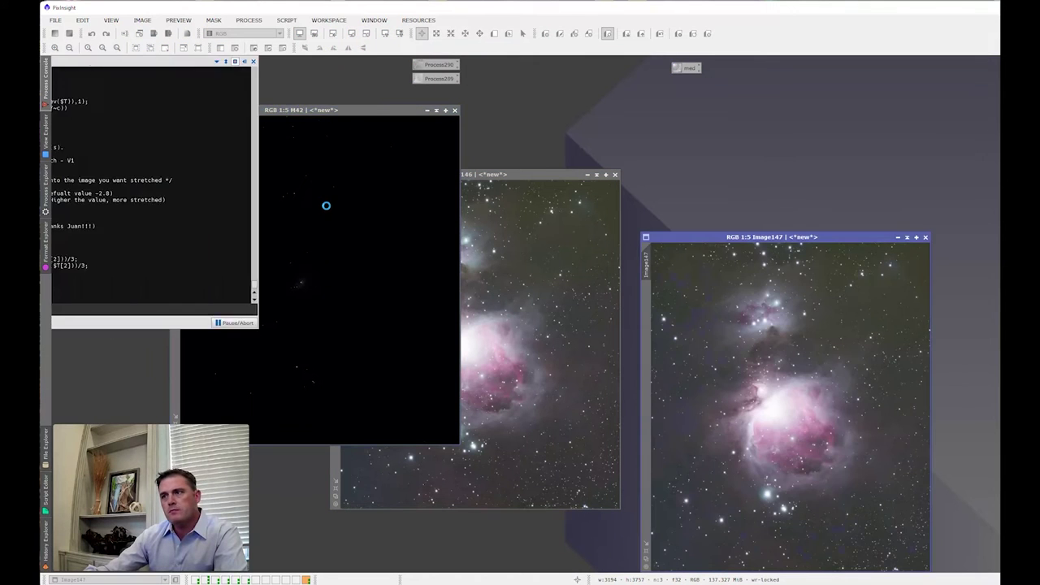
pyautogui.moveTo(751, 236); pyautogui.dragTo(542, 214)
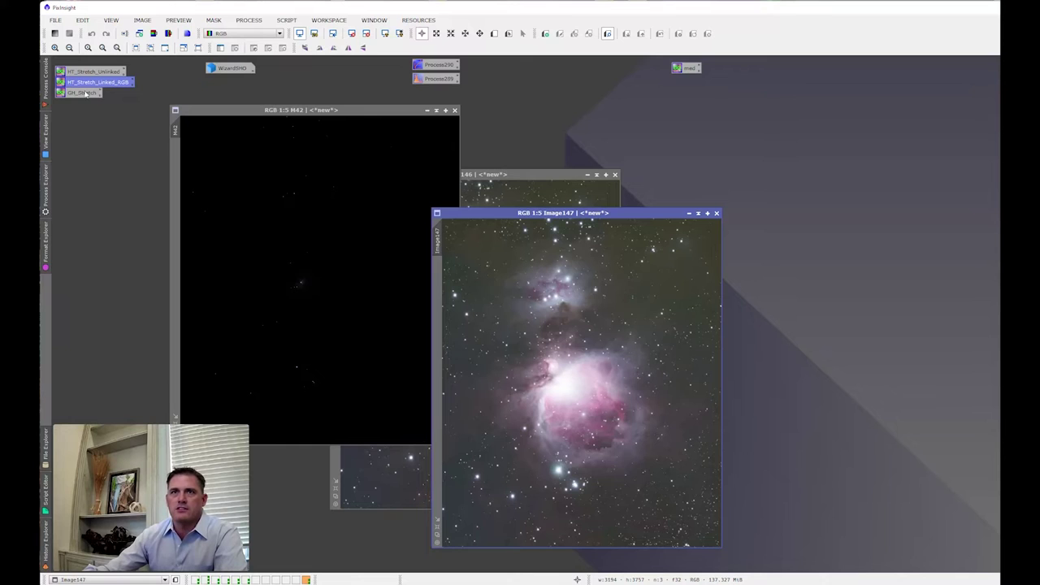
# Close the Image146 and Image147 stretched copies, keeping only the unstretched M42.
pyautogui.moveTo(657, 215); pyautogui.dragTo(650, 215)
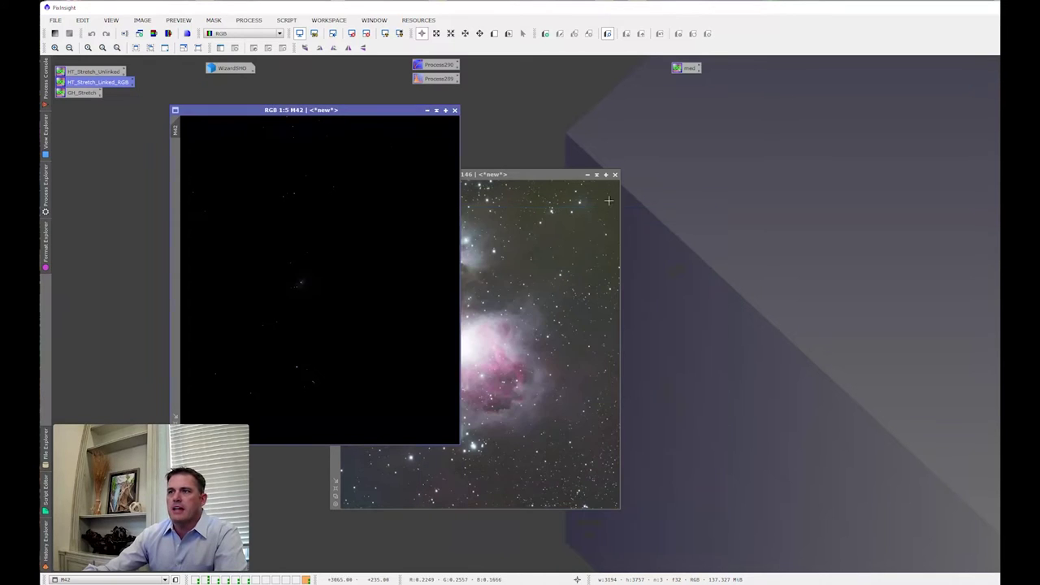
pyautogui.click(609, 201)
pyautogui.click(615, 175)
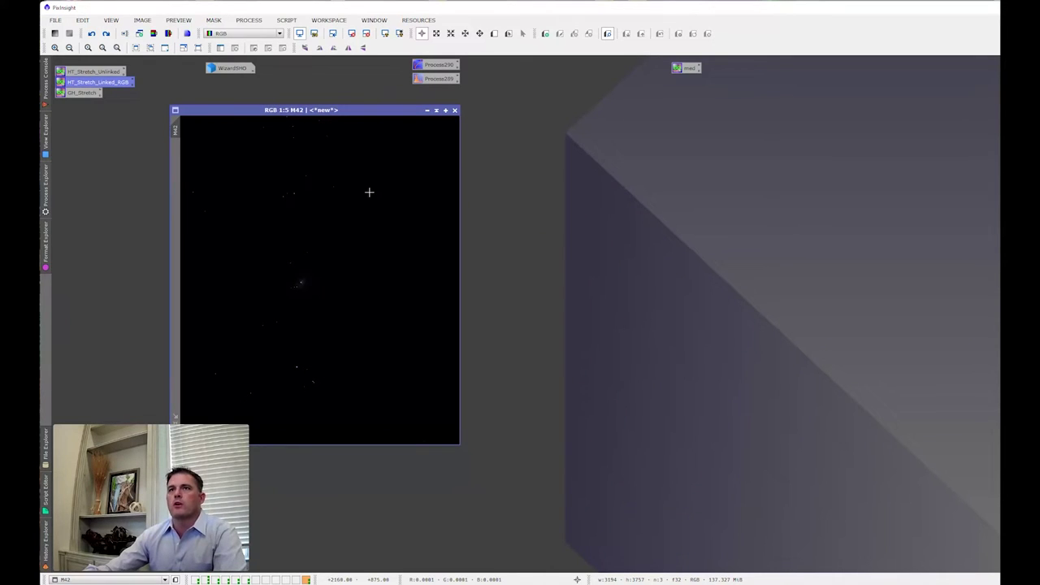
pyautogui.moveTo(282, 110); pyautogui.dragTo(278, 106)
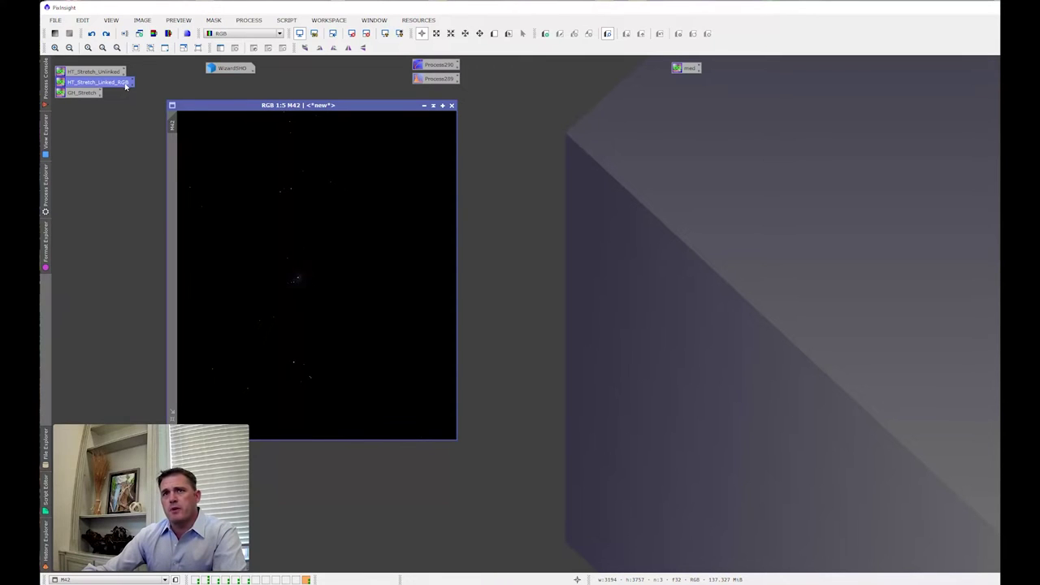
# Open the HT_Stretch_Unlinked PixelMath expression beside M42, briefly showing the forum post's equations.
pyautogui.doubleClick(104, 72)
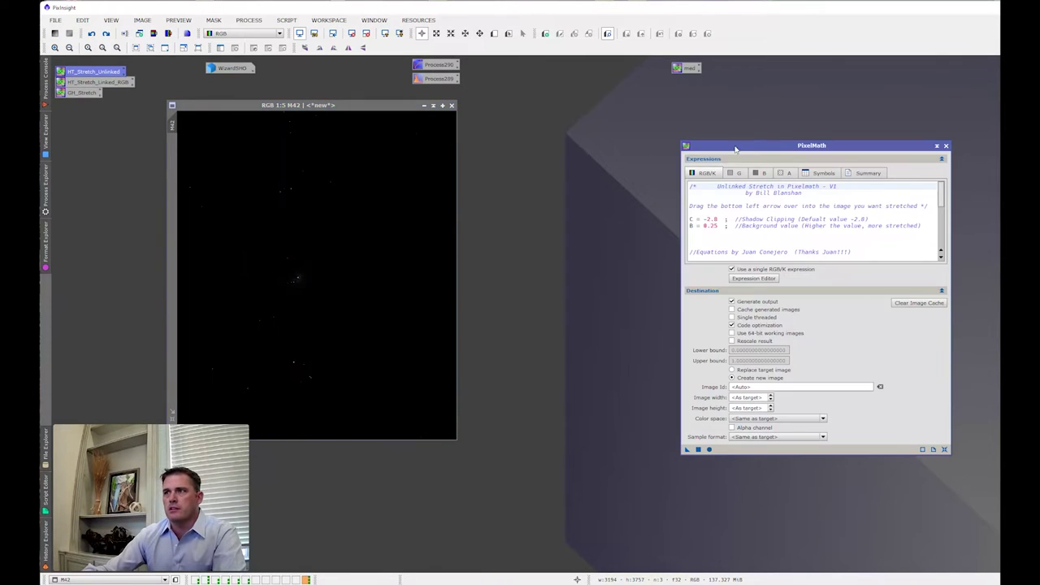
pyautogui.moveTo(735, 143); pyautogui.dragTo(679, 143)
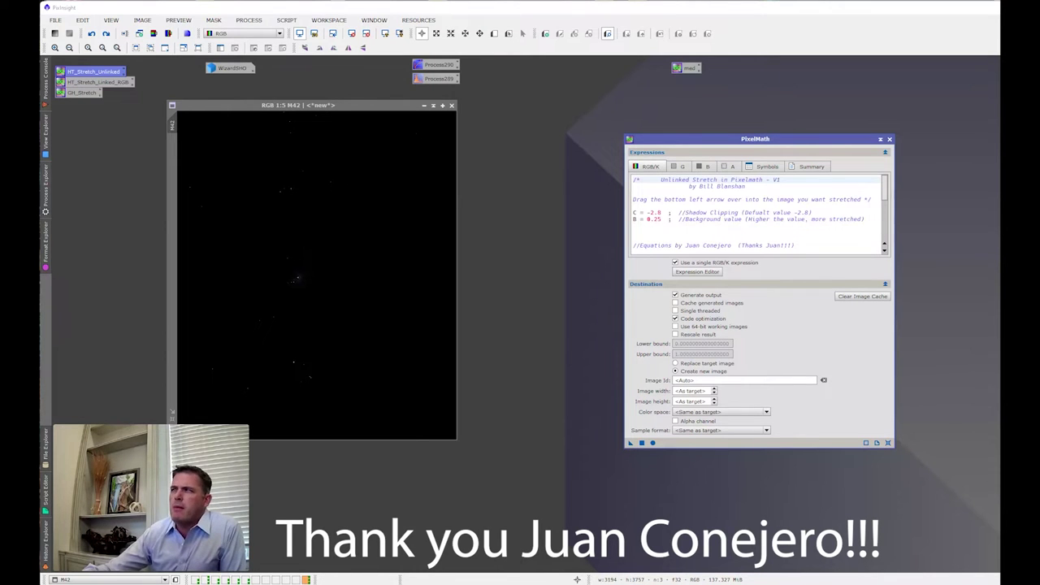
pyautogui.hotkey('ctrl', 'shift', 'v')
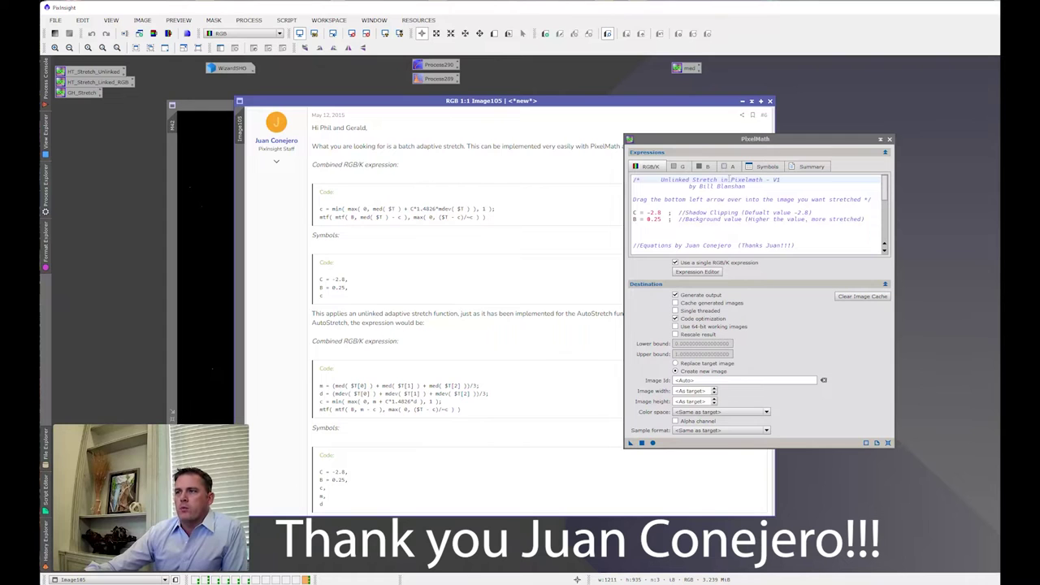
pyautogui.moveTo(755, 140); pyautogui.dragTo(784, 128)
pyautogui.click(770, 100)
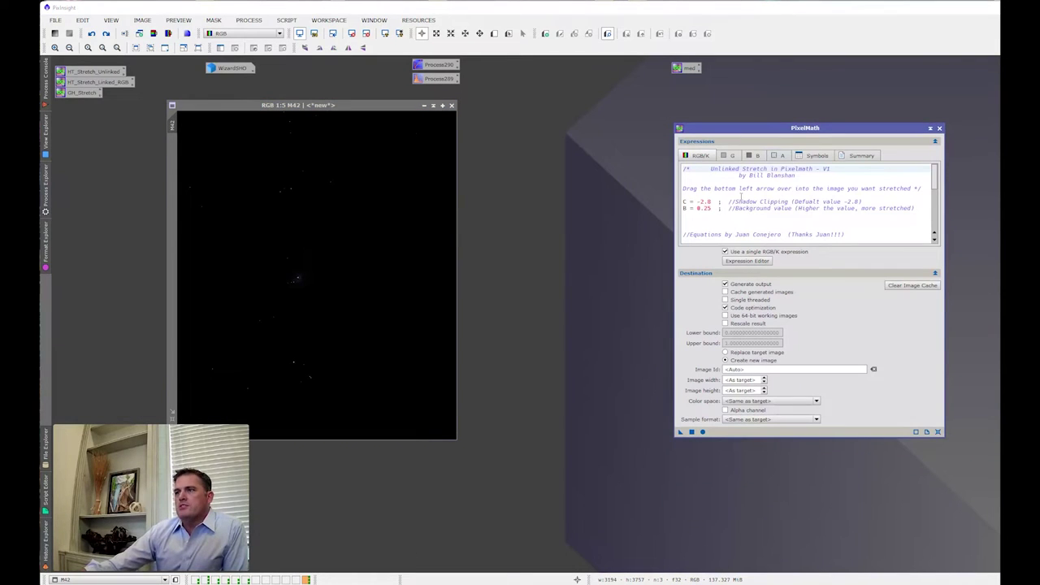
# Scroll through the Unlinked Stretch expression and trim background B from 0.25 to 0.2.
pyautogui.scroll(-3, 731, 198)
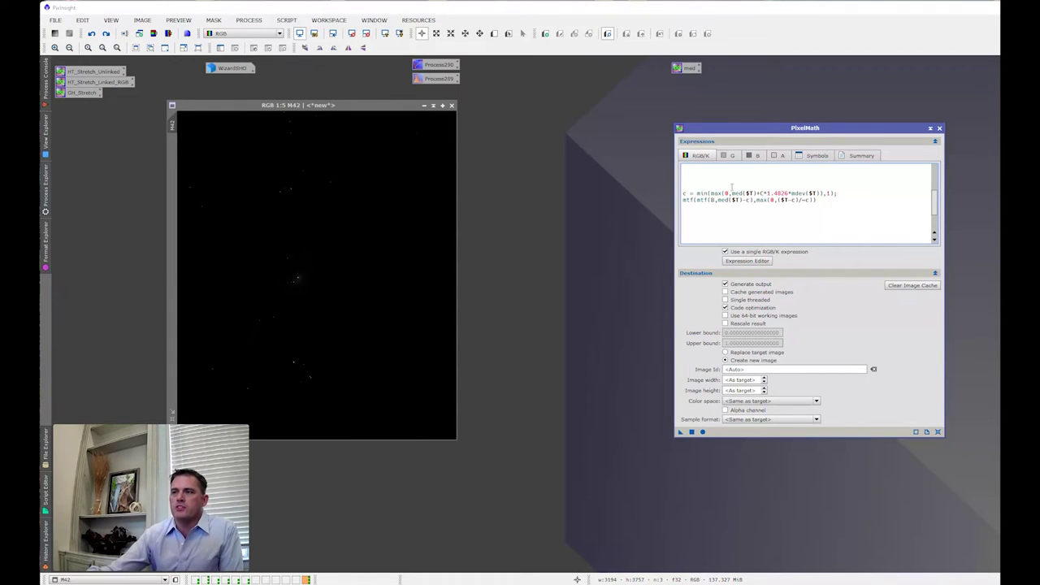
pyautogui.scroll(1, 804, 203)
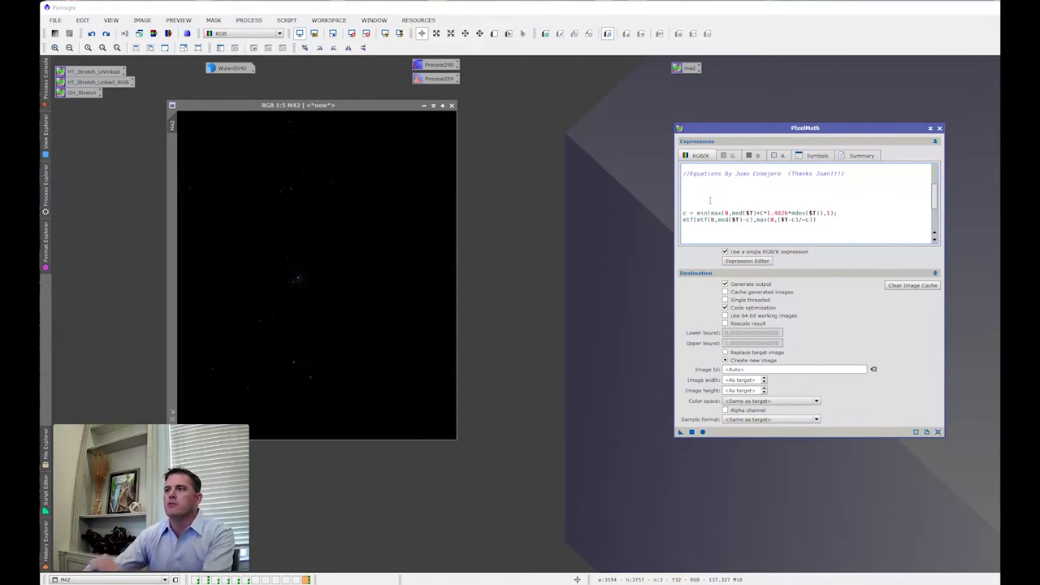
pyautogui.scroll(3, 709, 200)
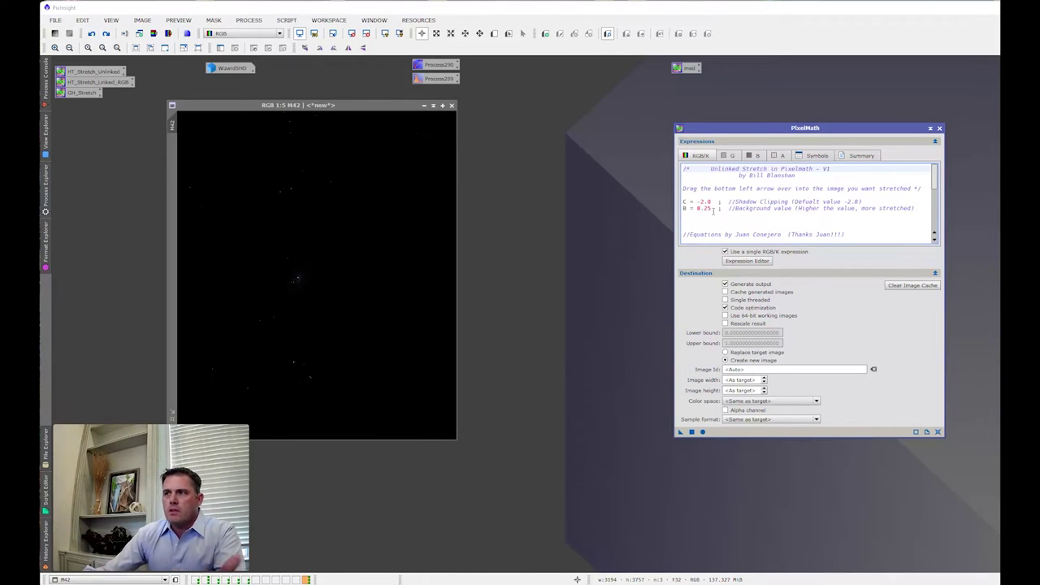
pyautogui.click(684, 201)
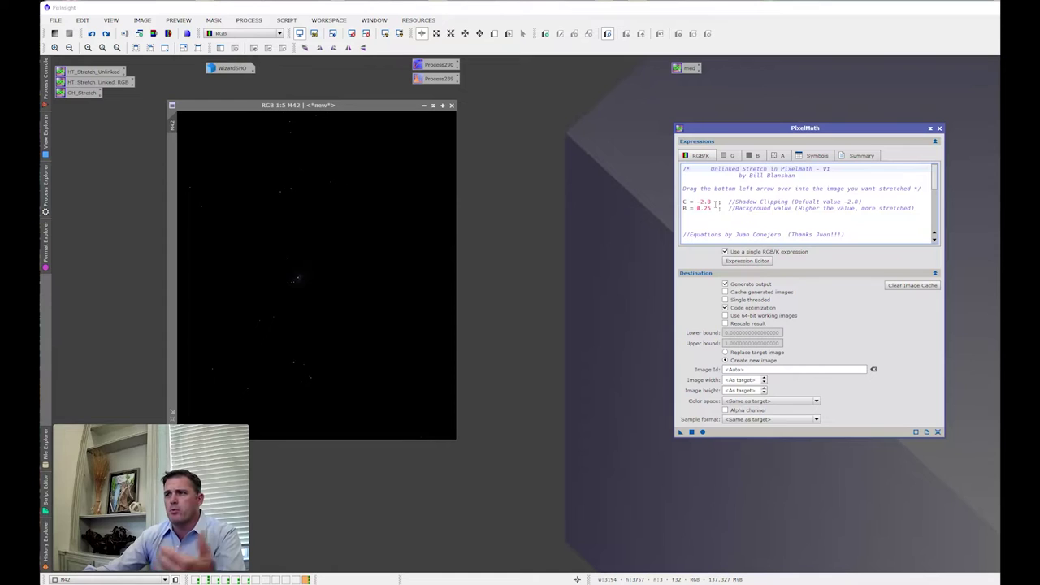
pyautogui.click(710, 208)
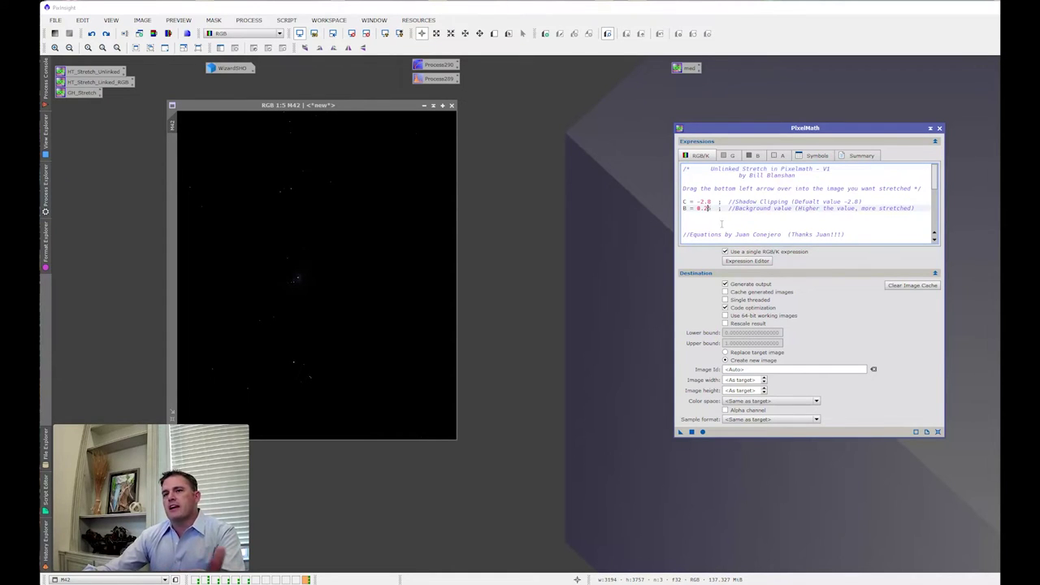
pyautogui.press('BackSpace')
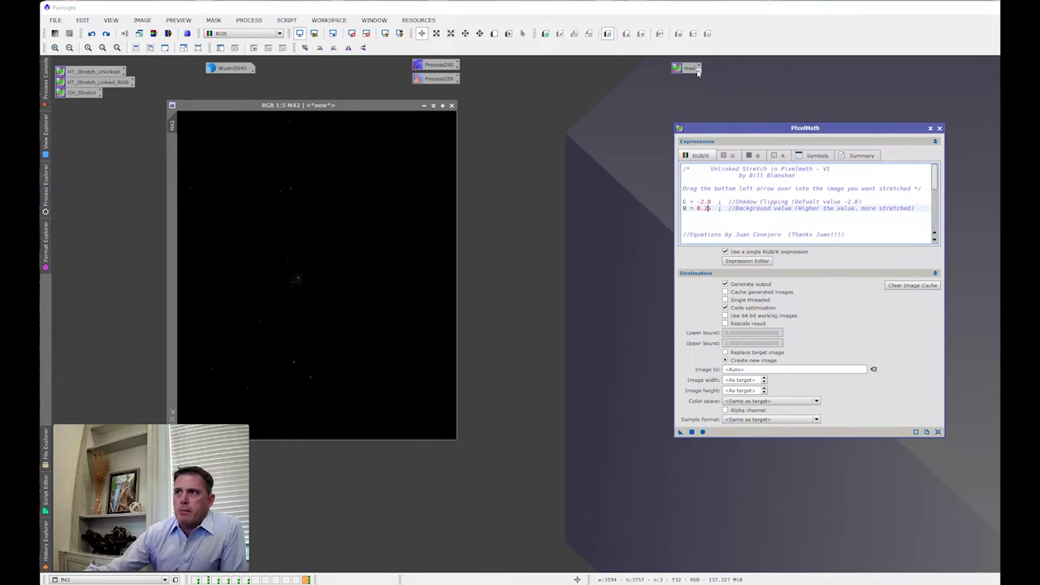
# Run the med expression on M42 to create a Ref image, check its median, then close it.
pyautogui.doubleClick(685, 69)
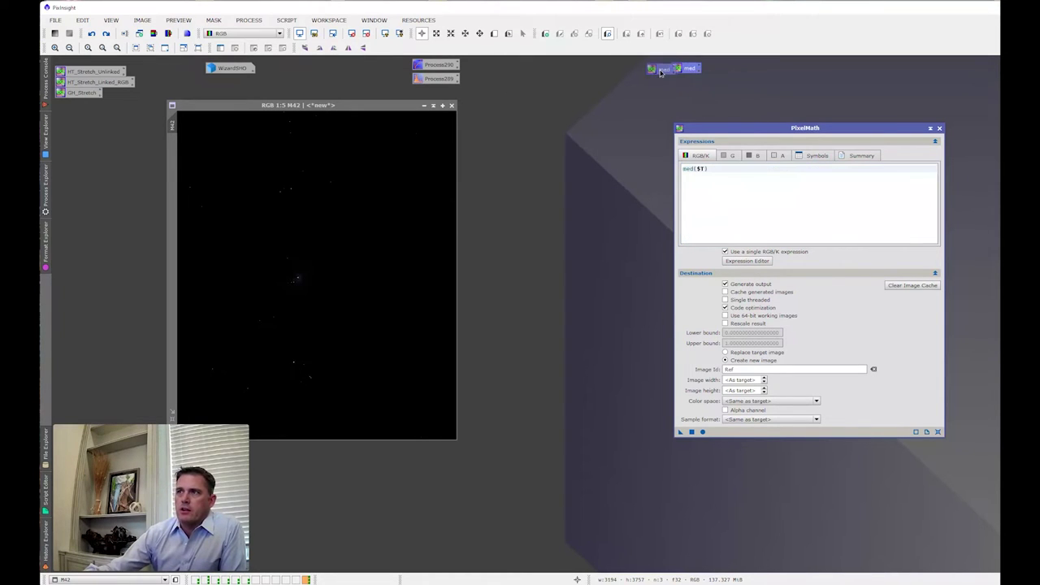
pyautogui.moveTo(687, 70); pyautogui.dragTo(657, 70)
pyautogui.moveTo(739, 128); pyautogui.dragTo(707, 129)
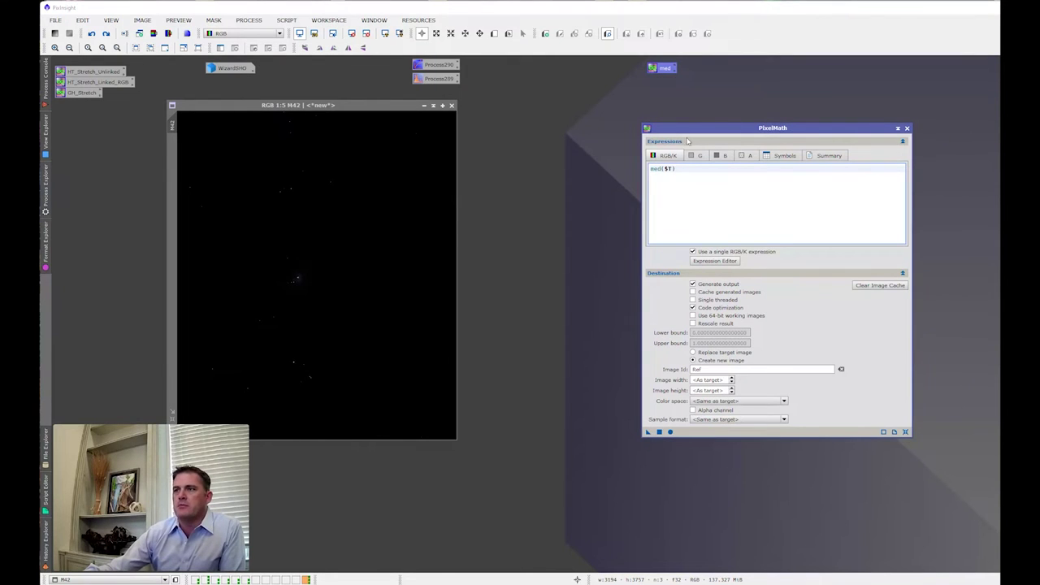
pyautogui.moveTo(648, 431); pyautogui.dragTo(355, 305)
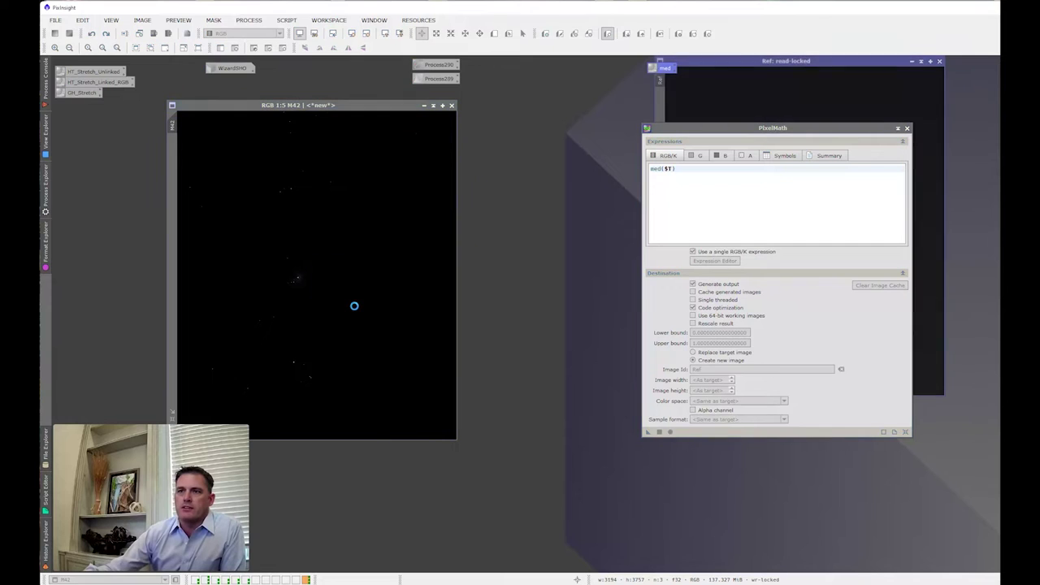
pyautogui.moveTo(704, 69); pyautogui.dragTo(365, 160)
pyautogui.moveTo(415, 223); pyautogui.dragTo(426, 268)
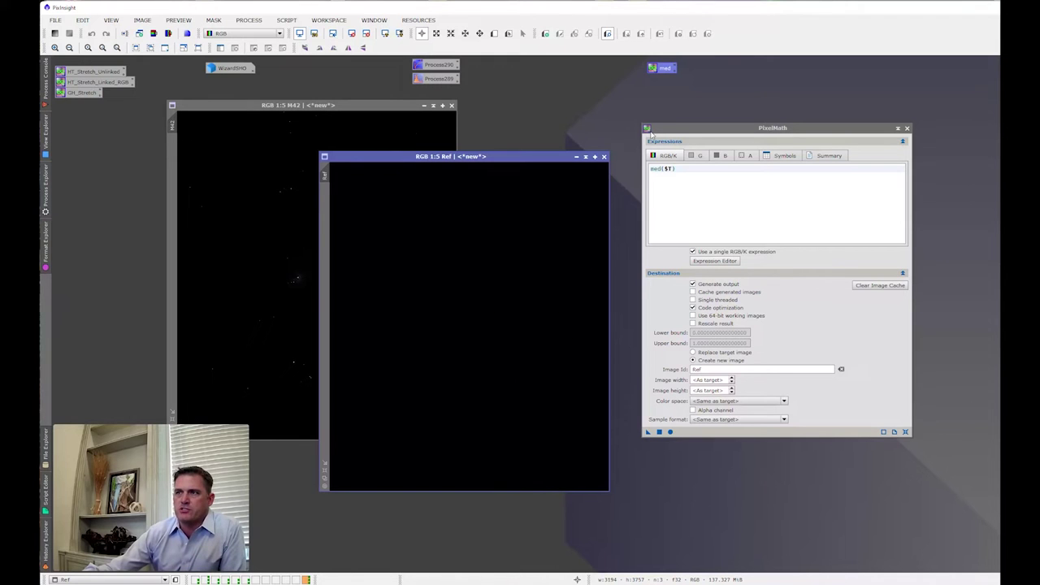
pyautogui.click(604, 156)
# Reload HT_Stretch_Unlinked into PixelMath and apply it to M42.
pyautogui.click(97, 73)
pyautogui.doubleClick(98, 73)
pyautogui.moveTo(674, 127); pyautogui.dragTo(675, 122)
pyautogui.moveTo(649, 425); pyautogui.dragTo(399, 310)
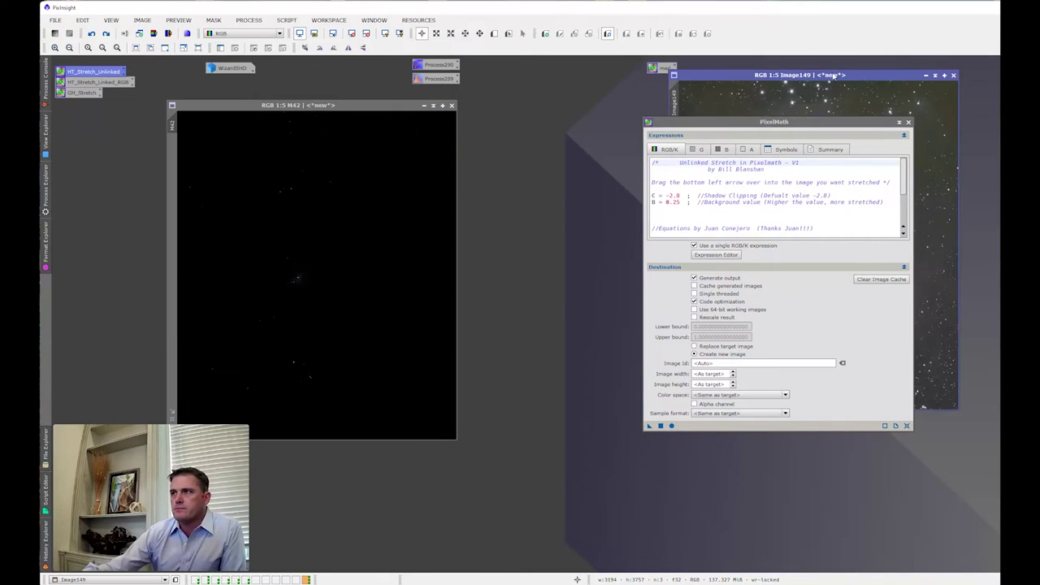
# Center Image149, confirm the Ref image's median reads 0.25, then close Ref.
pyautogui.moveTo(813, 75); pyautogui.dragTo(434, 156)
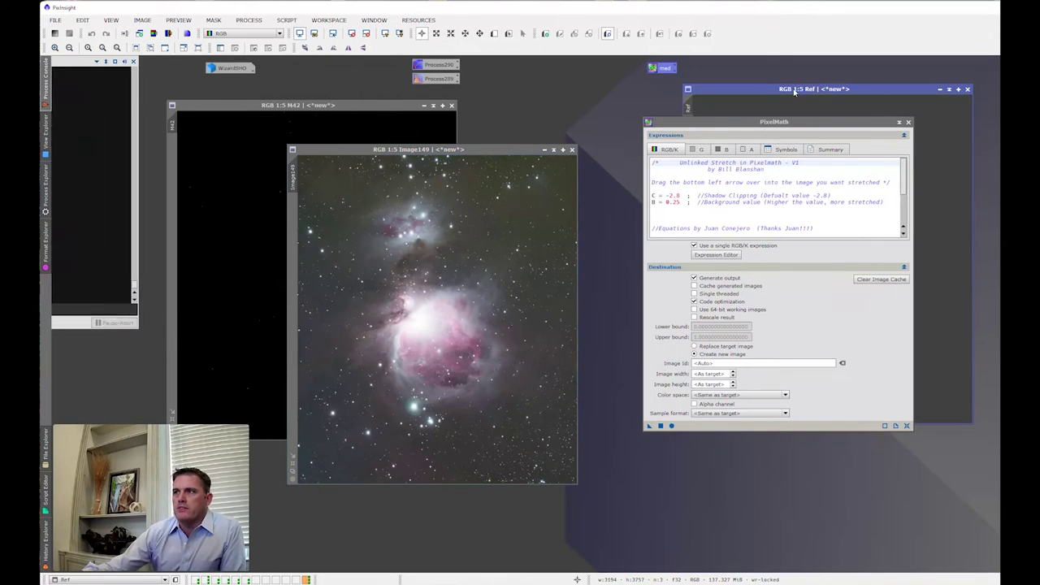
pyautogui.moveTo(794, 87); pyautogui.dragTo(466, 204)
pyautogui.click(453, 273)
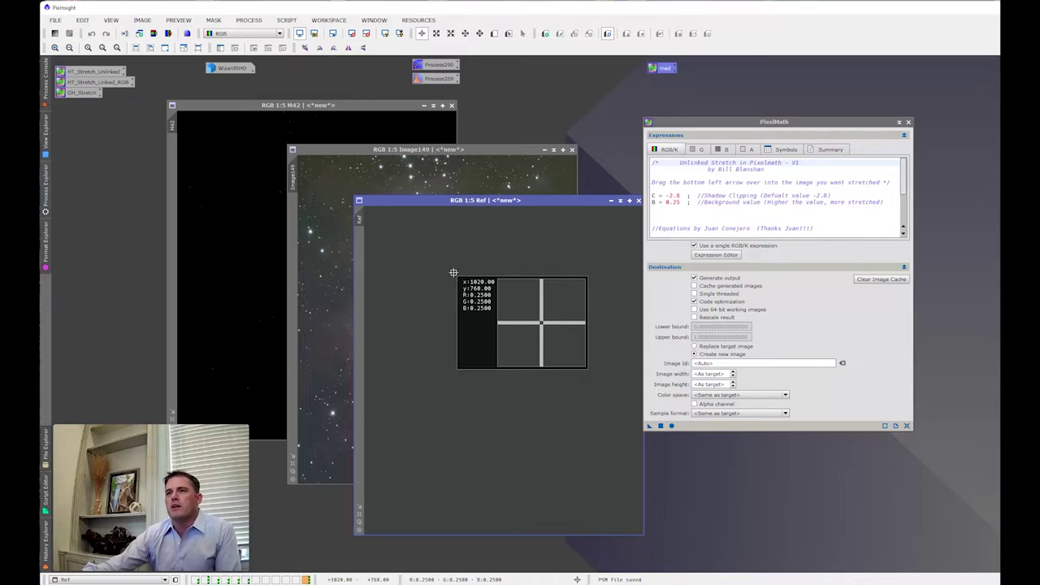
pyautogui.moveTo(454, 200); pyautogui.dragTo(638, 216)
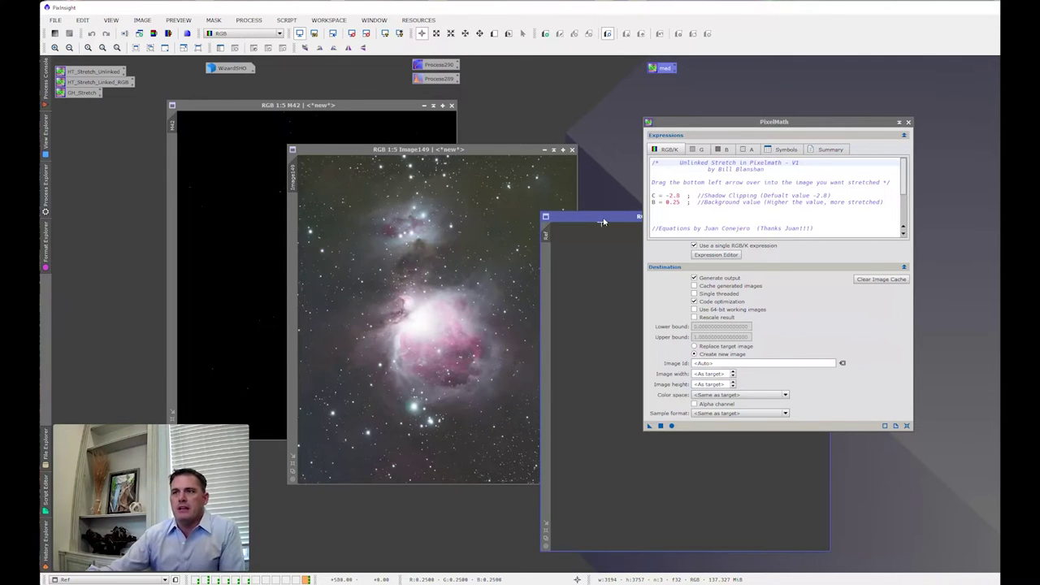
pyautogui.moveTo(604, 220); pyautogui.dragTo(504, 211)
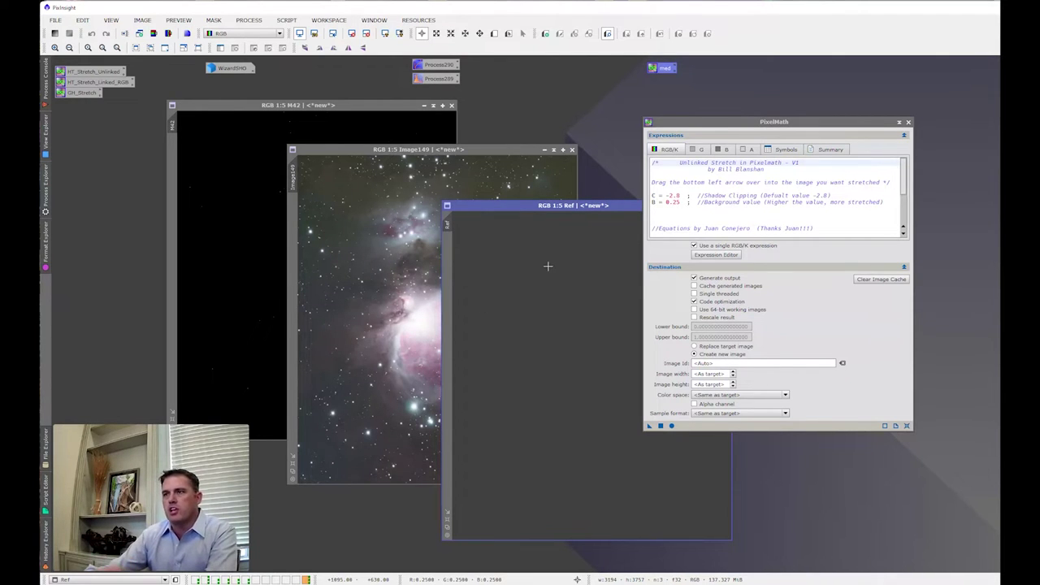
pyautogui.moveTo(578, 209); pyautogui.dragTo(446, 230)
pyautogui.click(594, 227)
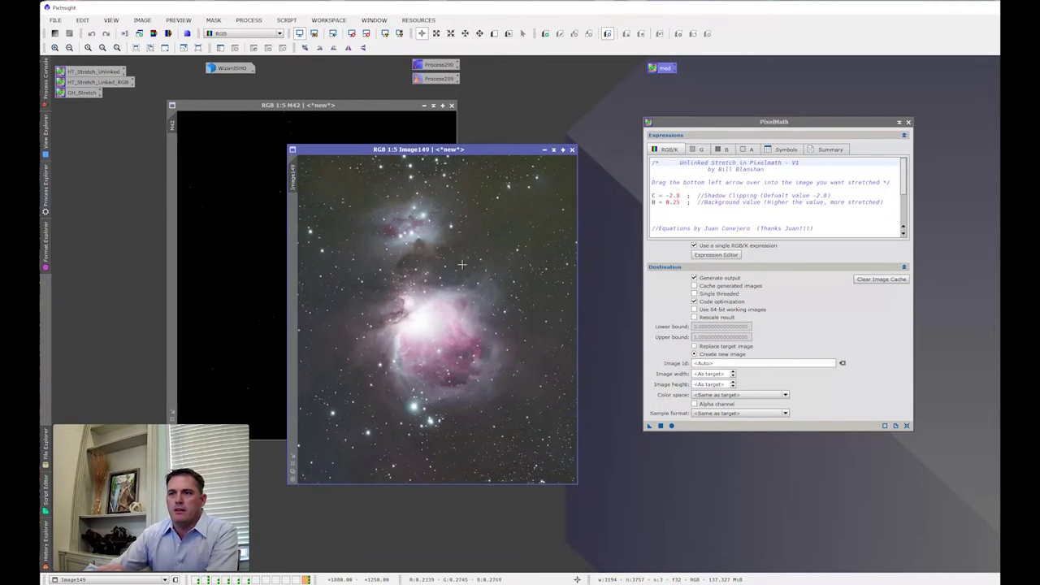
pyautogui.moveTo(492, 151); pyautogui.dragTo(529, 156)
pyautogui.click(677, 202)
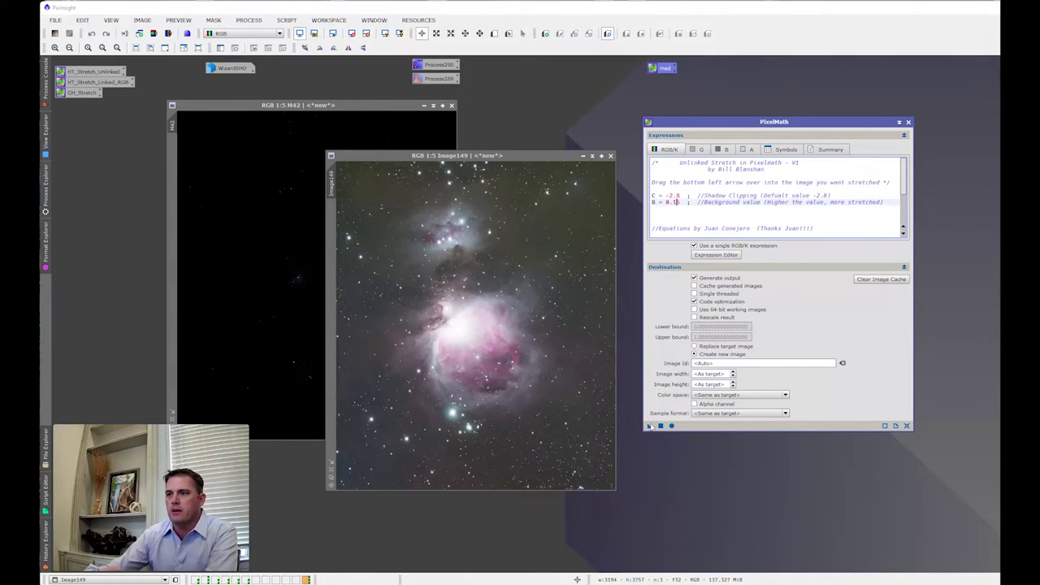
# Stretch M42 with B = 0.15 into Image1511 and confirm a 0.15 median via a Ref image.
pyautogui.moveTo(649, 426); pyautogui.dragTo(251, 309)
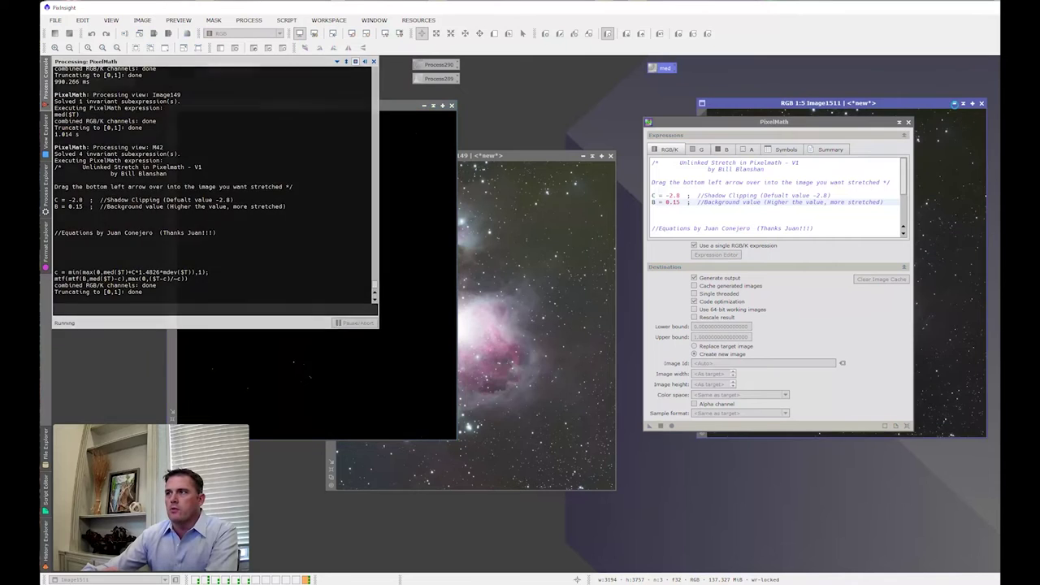
pyautogui.moveTo(932, 105); pyautogui.dragTo(531, 157)
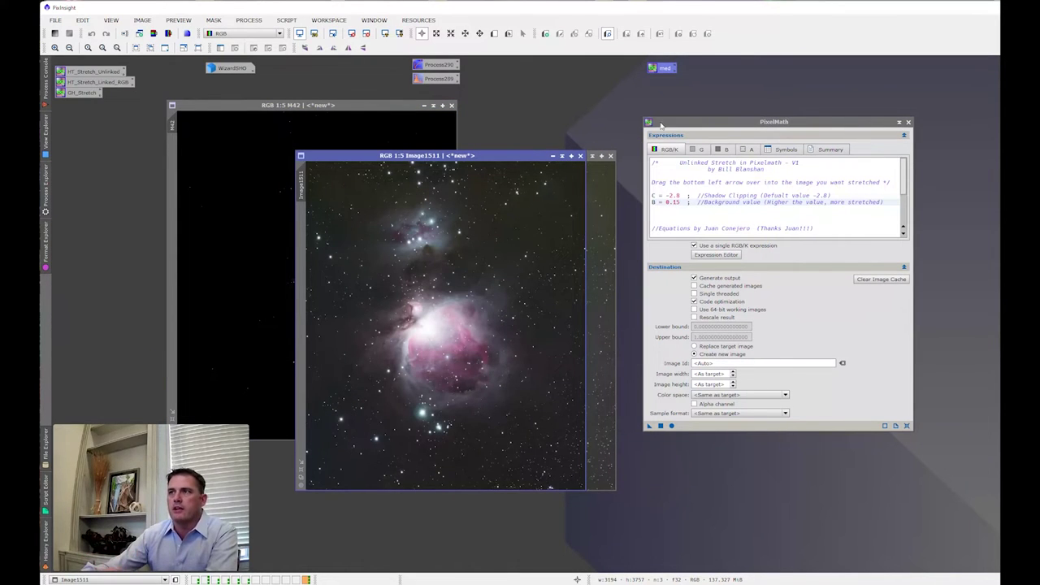
pyautogui.doubleClick(660, 69)
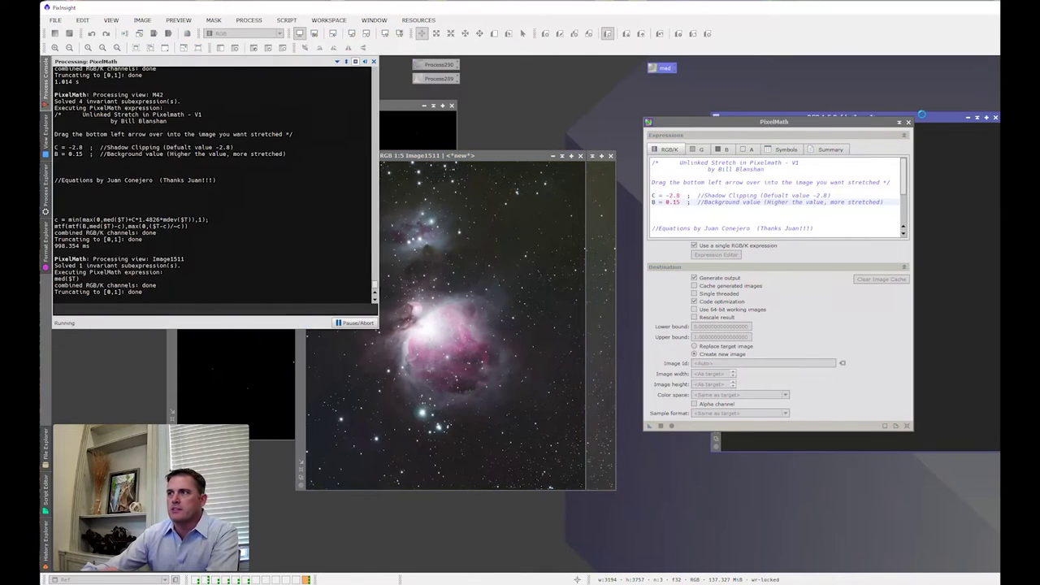
pyautogui.moveTo(932, 121); pyautogui.dragTo(496, 137)
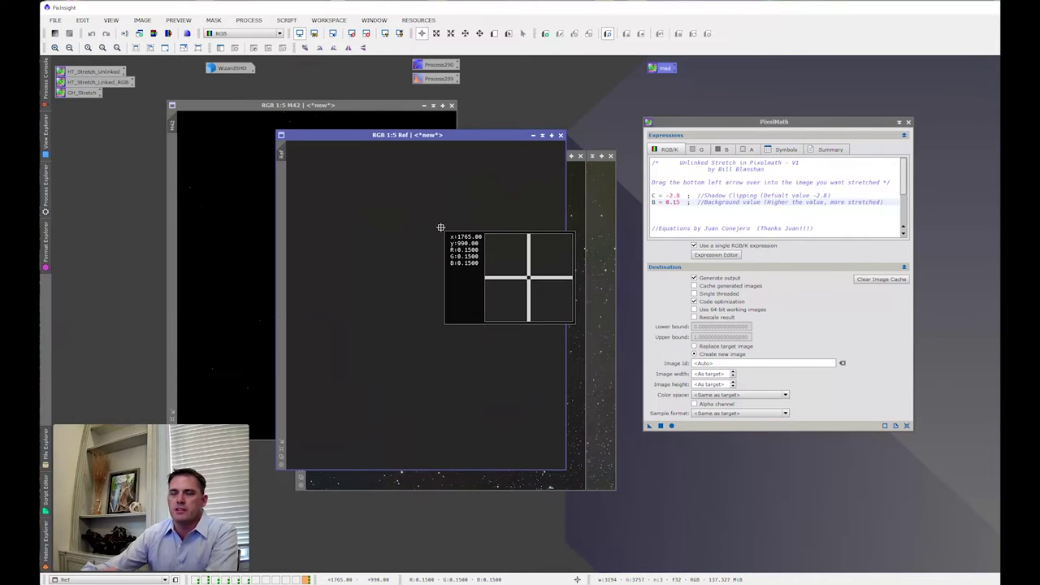
pyautogui.click(440, 228)
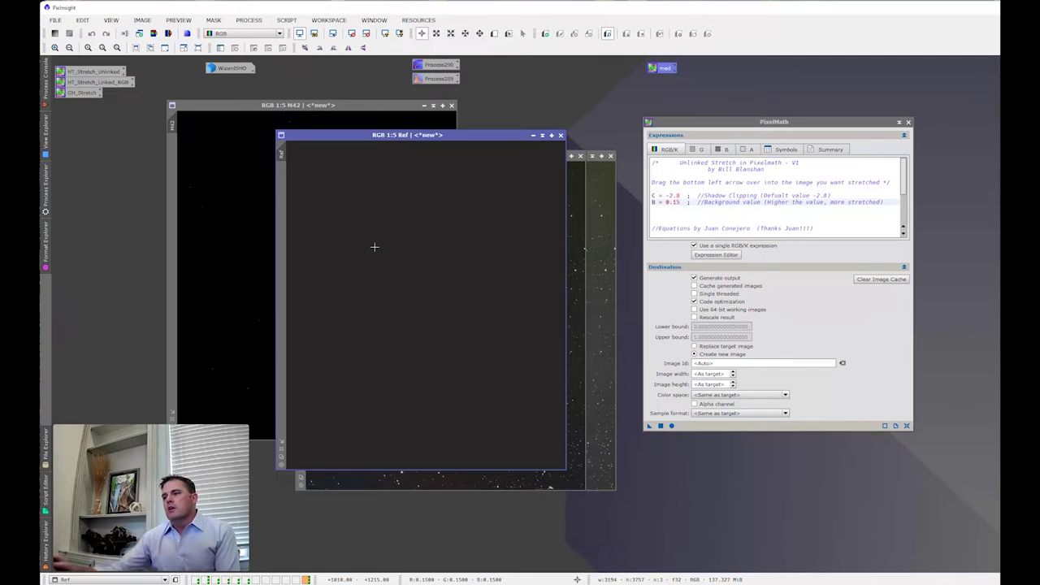
# Close the Ref, Image1511 and Image149 windows, leaving only M42.
pyautogui.moveTo(499, 139); pyautogui.dragTo(505, 163)
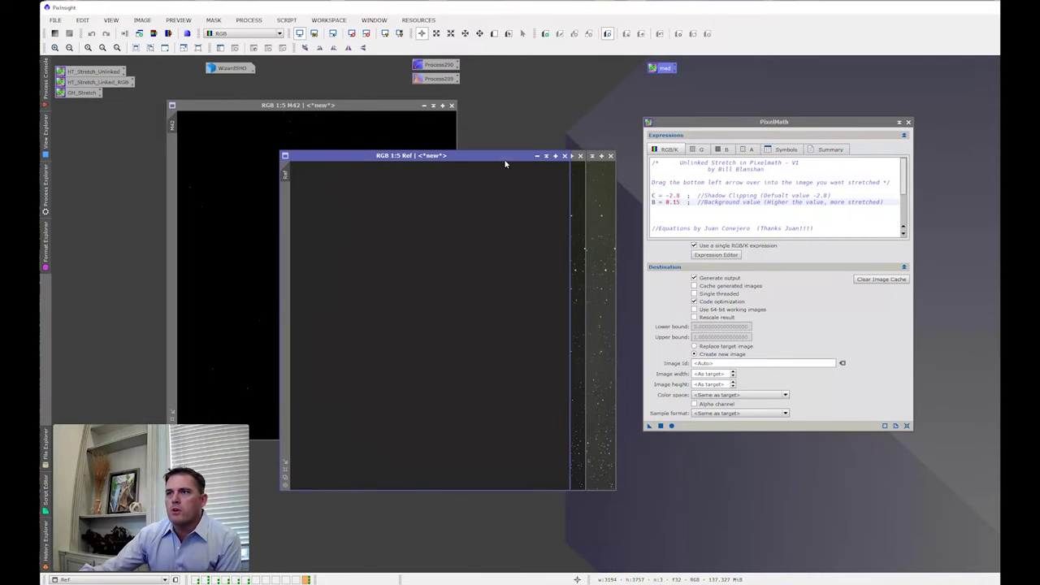
pyautogui.click(565, 155)
pyautogui.click(581, 156)
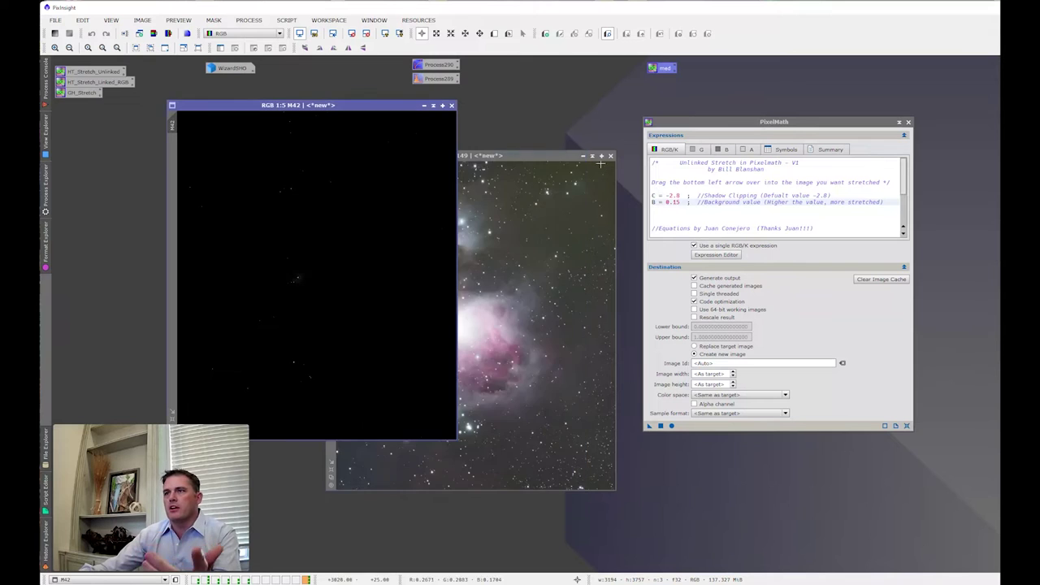
pyautogui.click(610, 155)
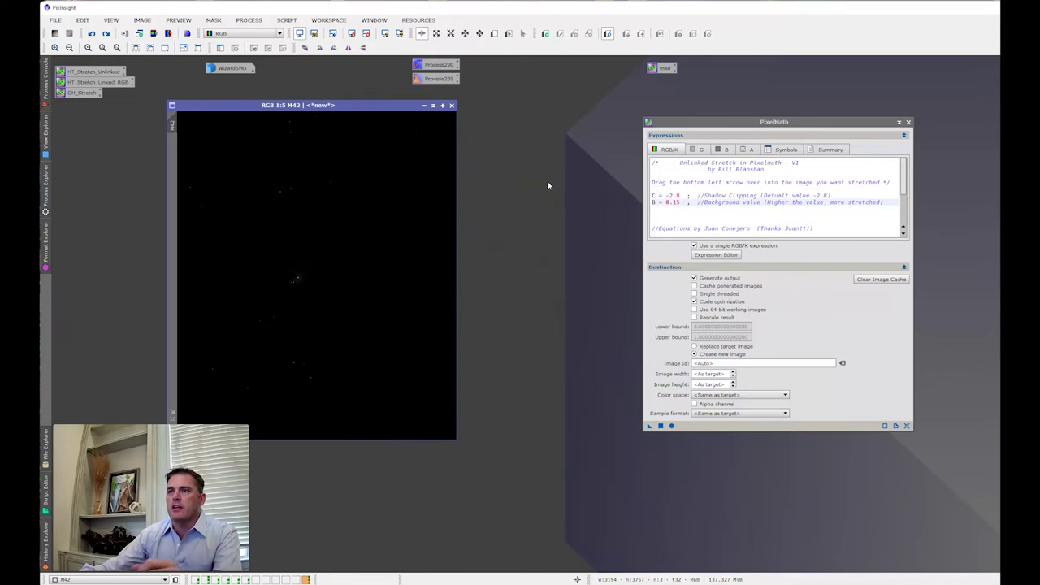
# Restore WizardSHO and apply the unlinked PixelMath stretch to it, producing Image153.
pyautogui.doubleClick(233, 68)
pyautogui.moveTo(413, 132); pyautogui.dragTo(485, 131)
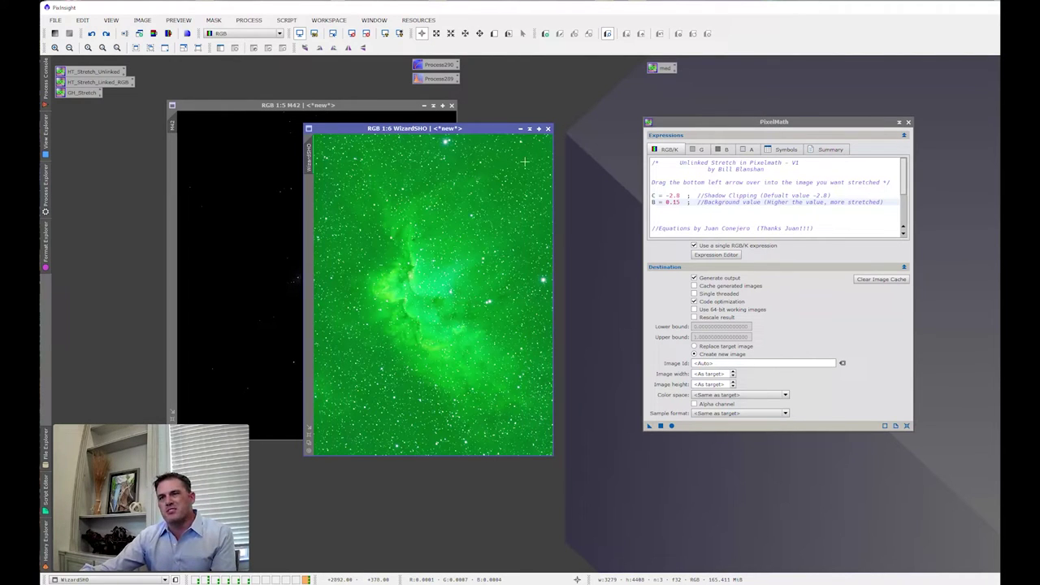
pyautogui.moveTo(459, 134); pyautogui.dragTo(468, 138)
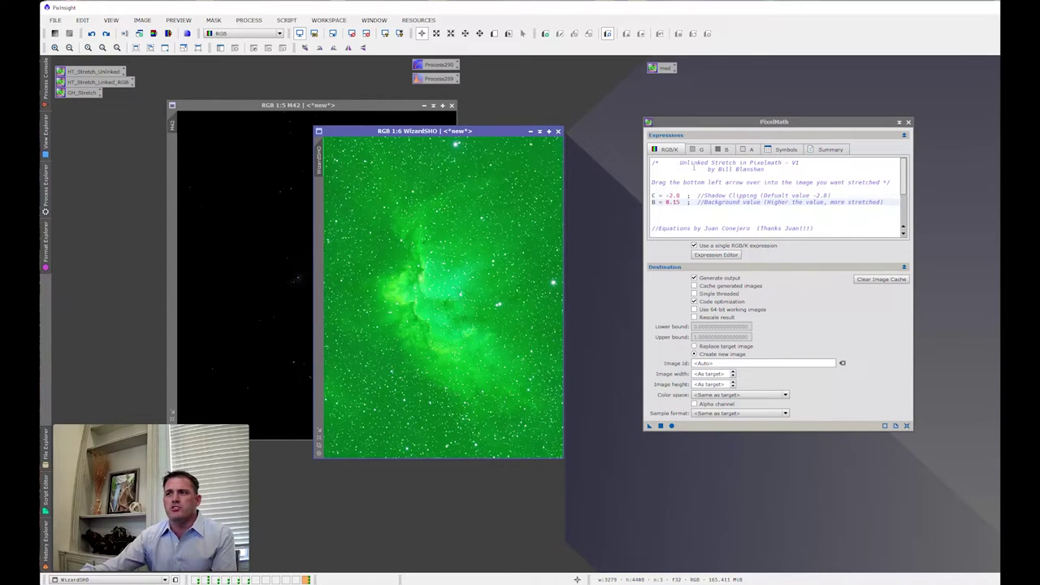
pyautogui.moveTo(649, 425); pyautogui.dragTo(439, 307)
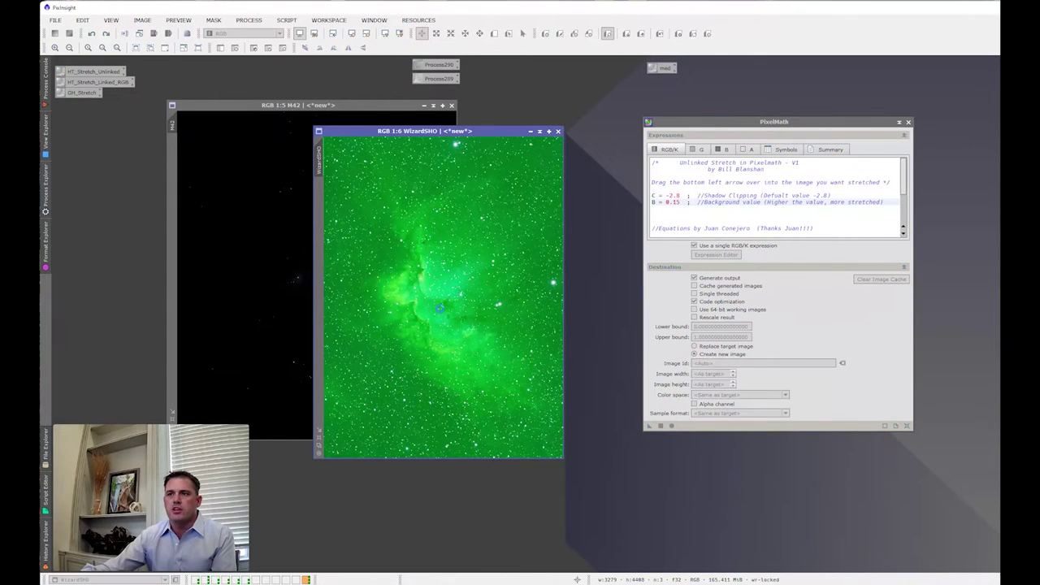
pyautogui.moveTo(890, 141); pyautogui.dragTo(519, 178)
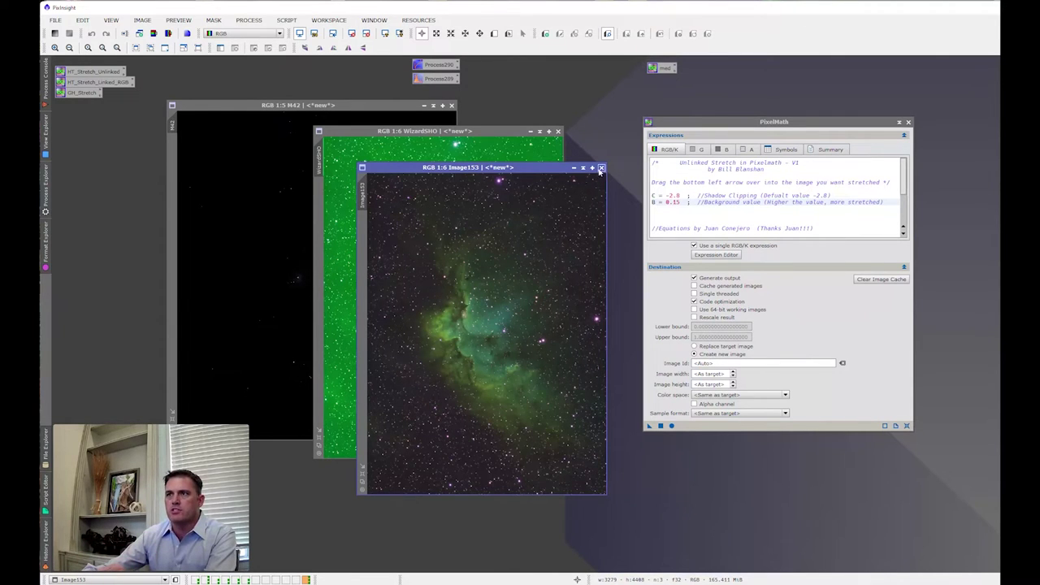
# Close Image153 and minimize WizardSHO back to an icon.
pyautogui.click(601, 167)
pyautogui.click(534, 130)
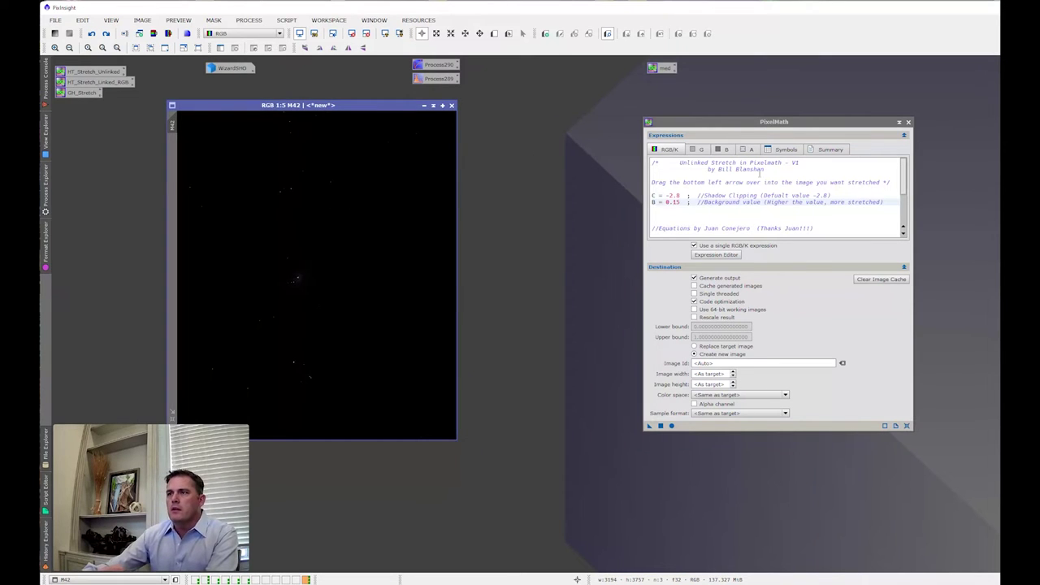
pyautogui.moveTo(799, 123); pyautogui.dragTo(766, 138)
# Close the unlinked stretch settings and bring up the HT_Stretch_Linked_RGB PixelMath expression.
pyautogui.click(874, 136)
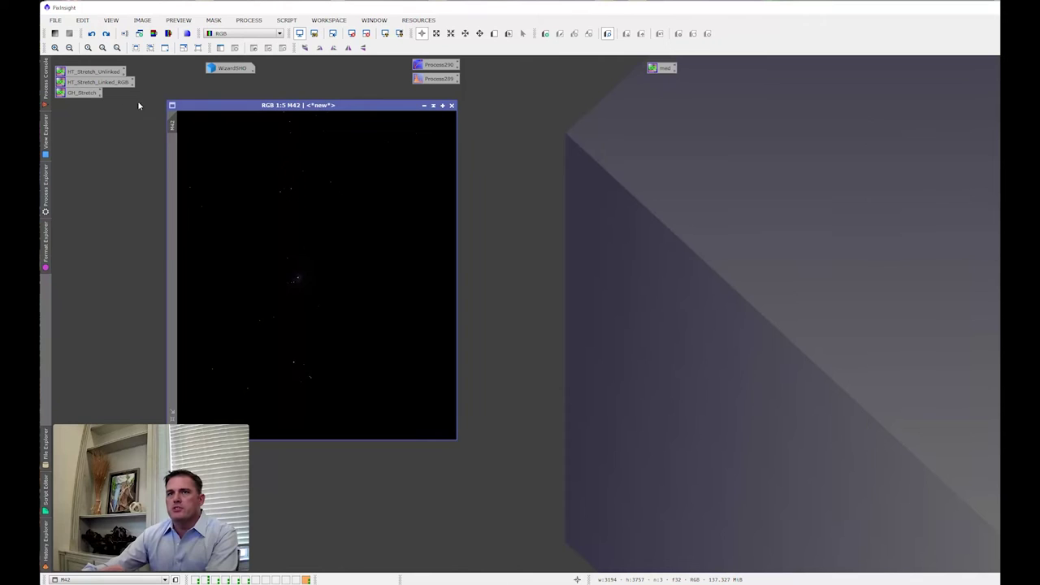
pyautogui.doubleClick(104, 82)
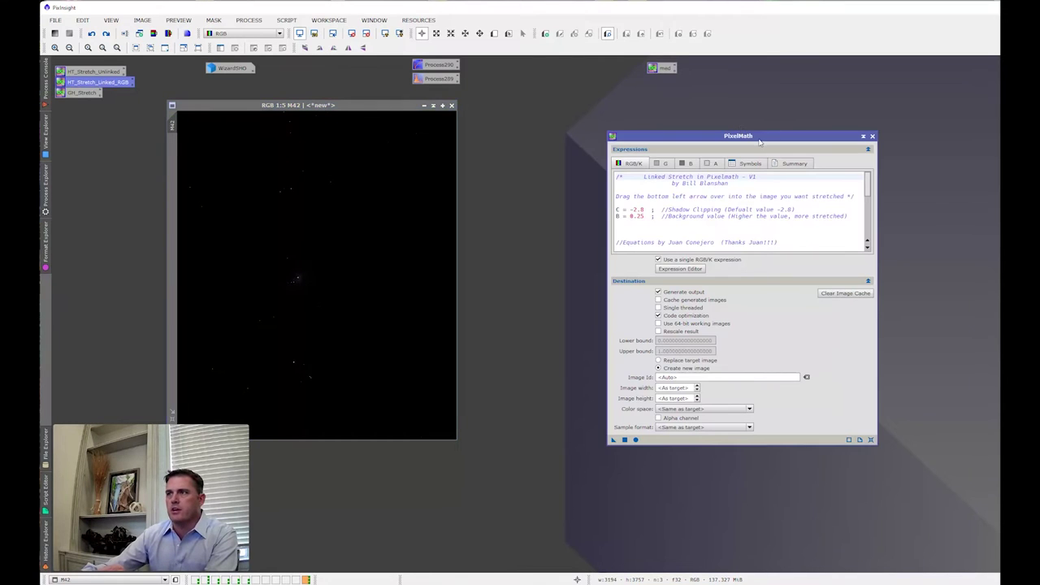
pyautogui.moveTo(760, 143)
pyautogui.mouseDown()
pyautogui.moveTo(797, 135)
pyautogui.moveTo(766, 138)
pyautogui.mouseUp()
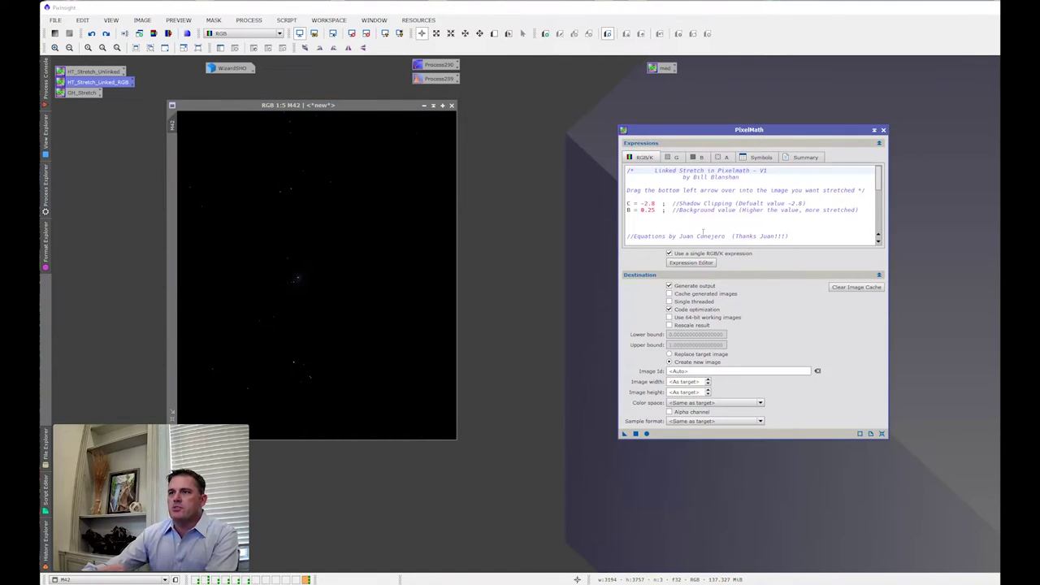
# Apply the linked RGB stretch (C = -2.8, B = 0.25) to M42 and centre the resulting Image154.
pyautogui.moveTo(622, 434); pyautogui.dragTo(307, 260)
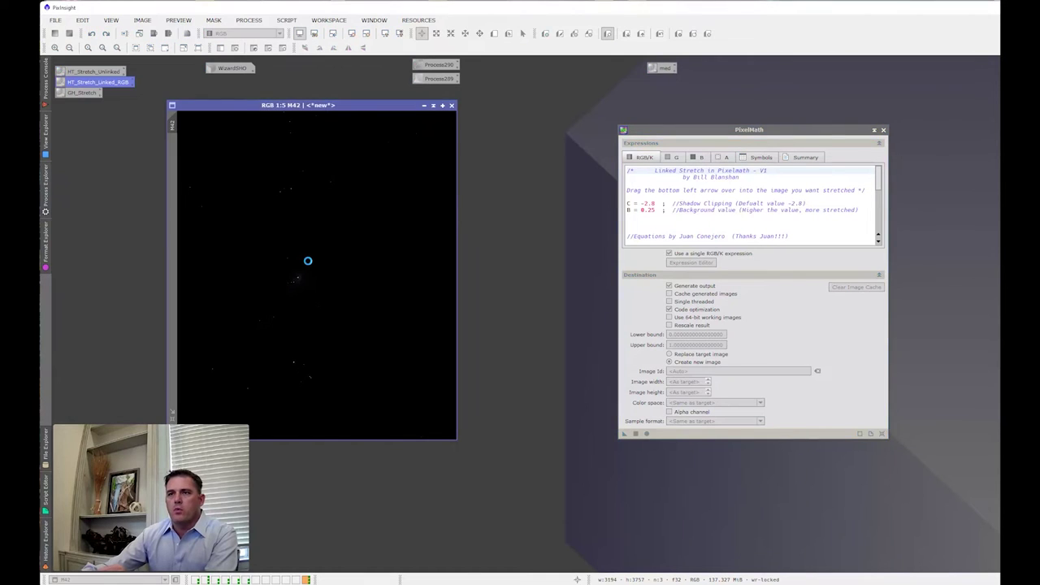
pyautogui.moveTo(943, 148); pyautogui.dragTo(514, 174)
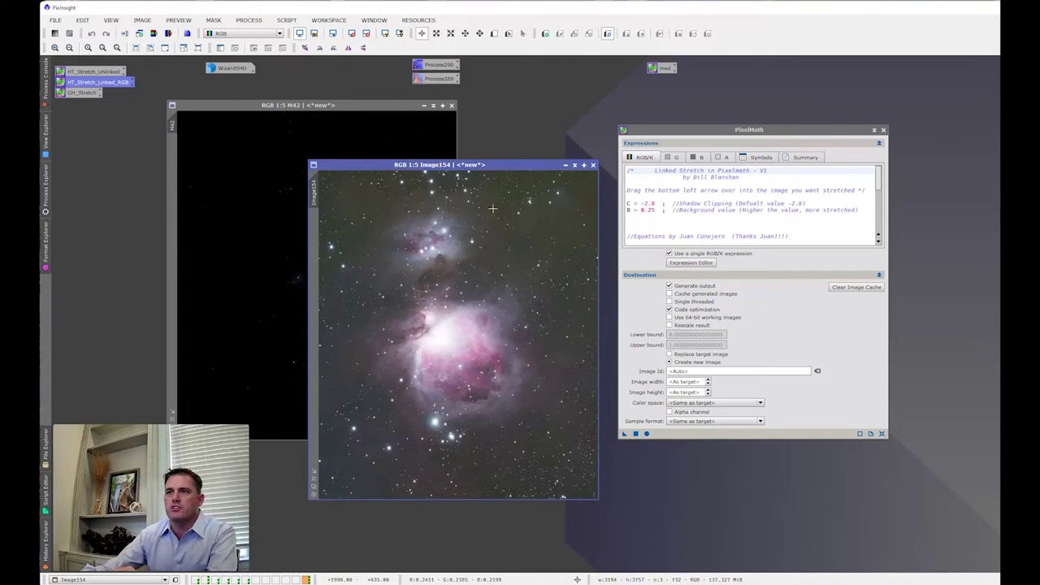
pyautogui.moveTo(422, 165); pyautogui.dragTo(431, 165)
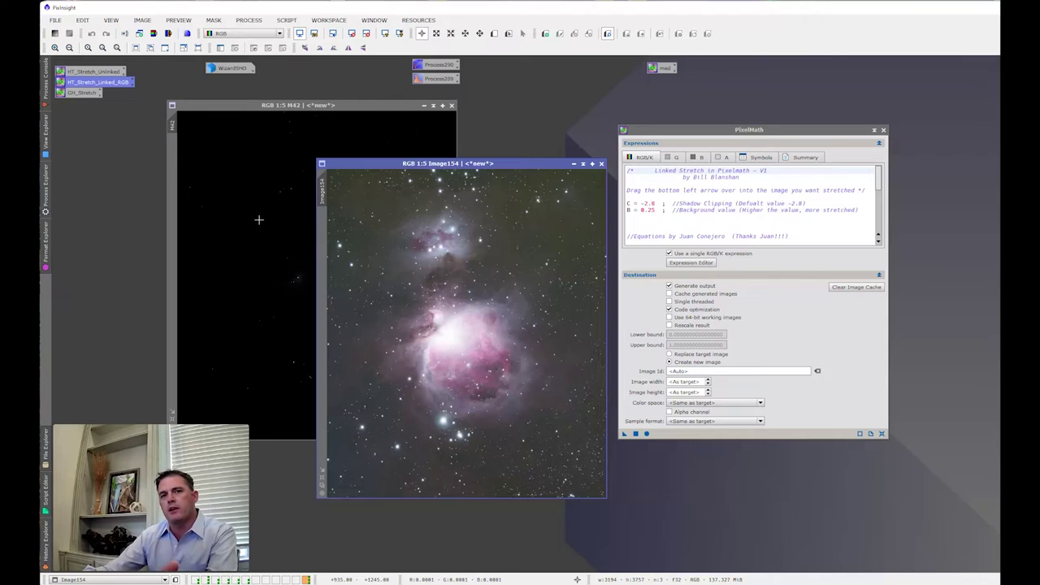
pyautogui.scroll(-2, 716, 222)
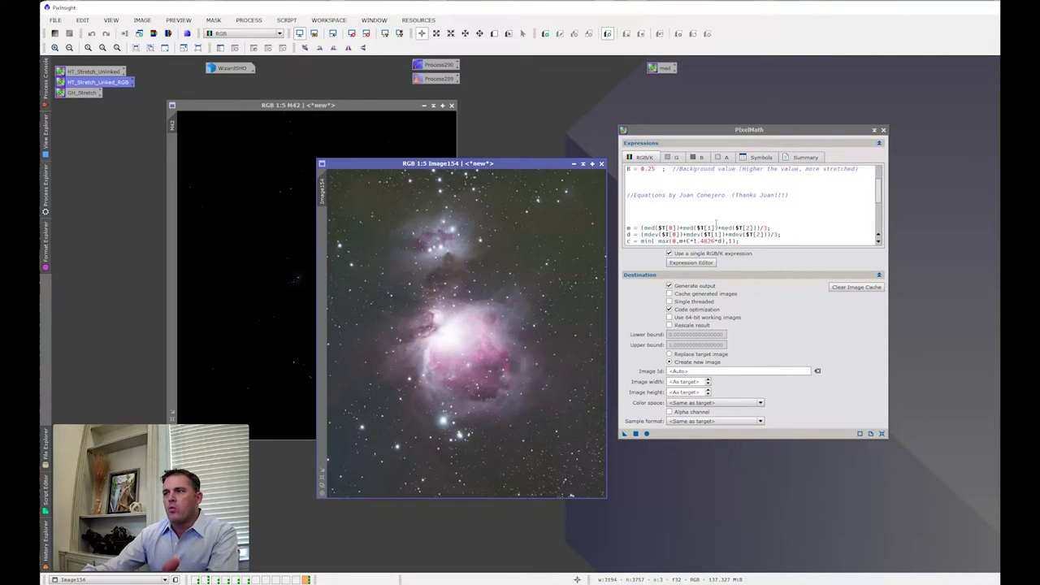
pyautogui.scroll(-1, 716, 219)
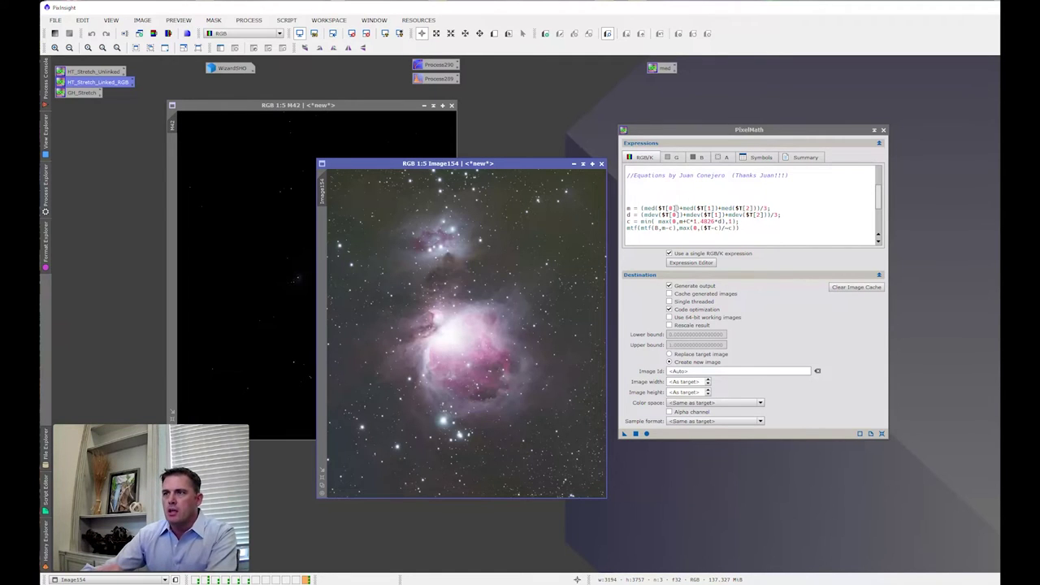
pyautogui.scroll(3, 674, 209)
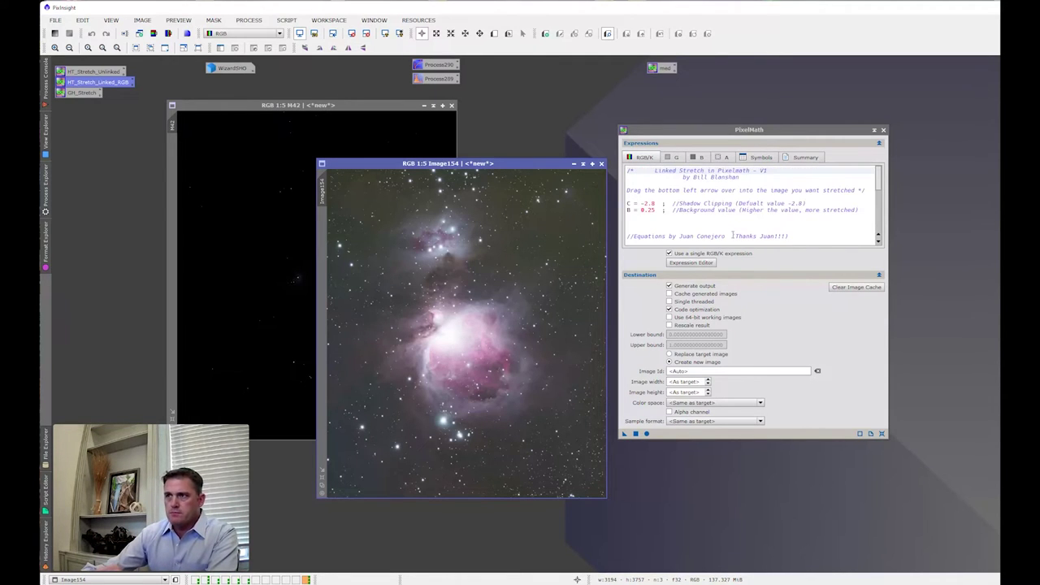
# Lower the linked stretch B value to 0.15 and apply it to M42, producing Image155.
pyautogui.moveTo(653, 209); pyautogui.dragTo(648, 210)
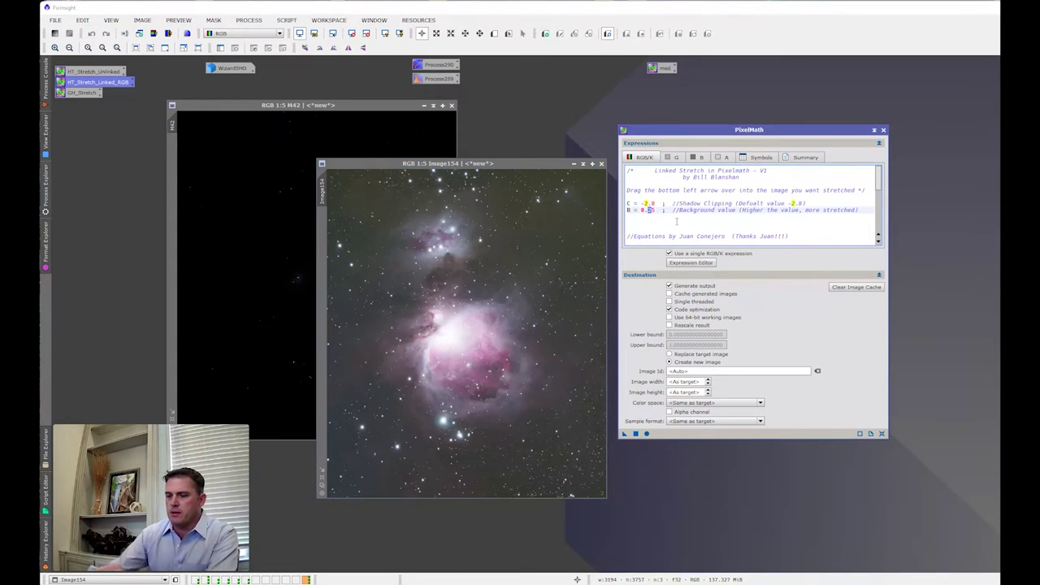
pyautogui.write('1')
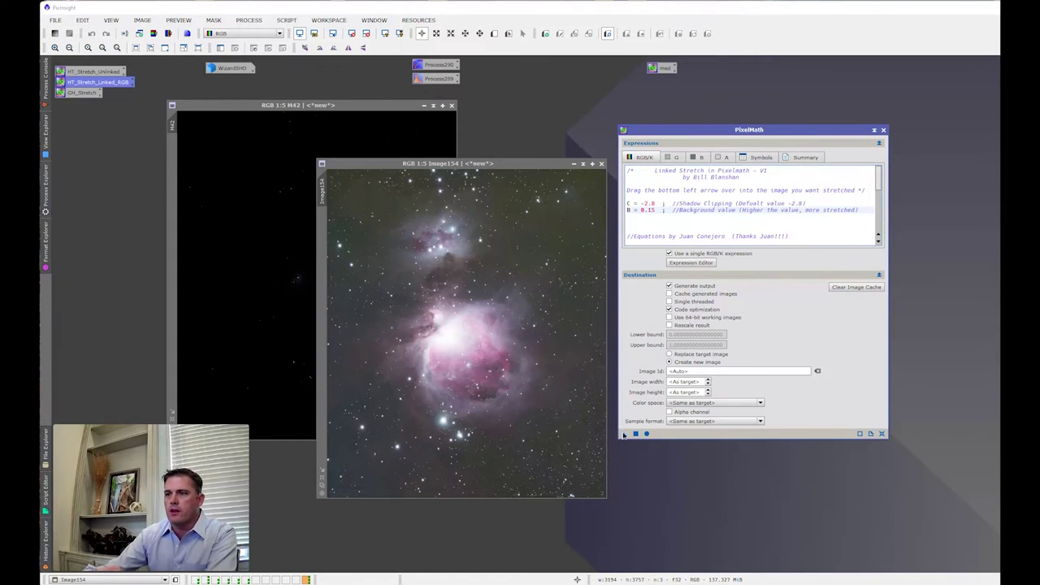
pyautogui.moveTo(624, 435); pyautogui.dragTo(269, 269)
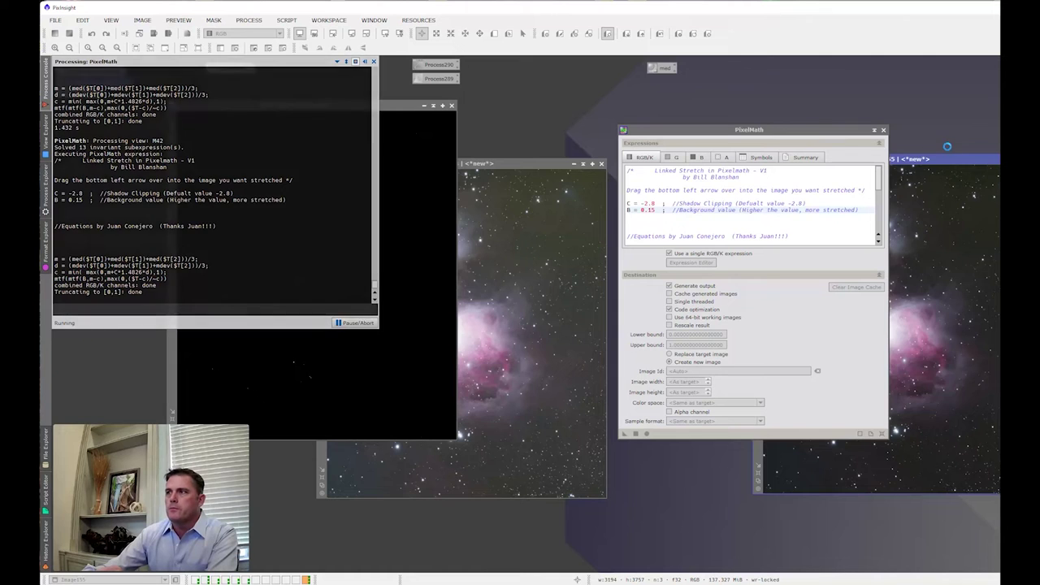
pyautogui.moveTo(642, 133); pyautogui.dragTo(706, 138)
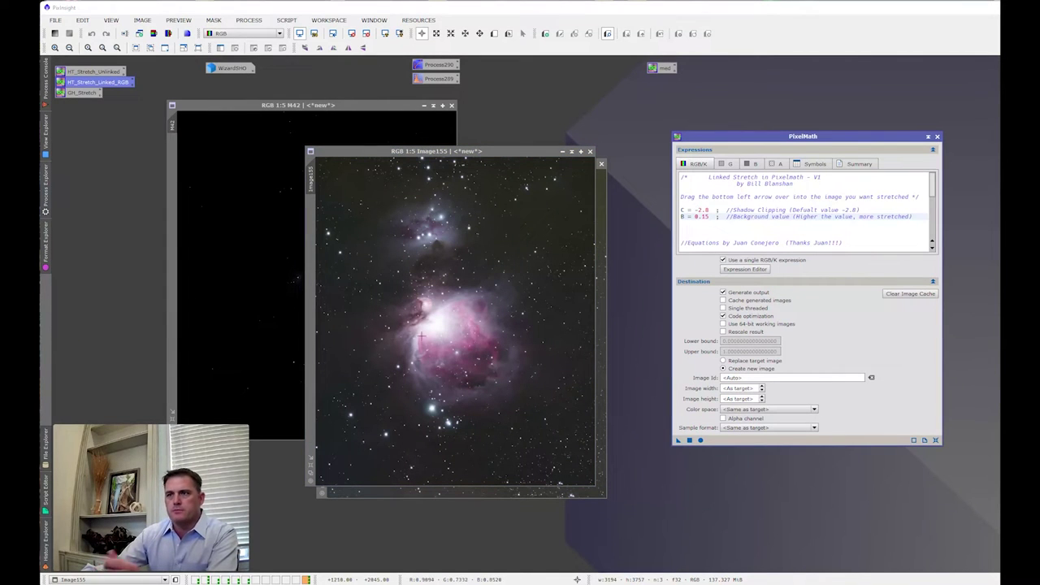
pyautogui.click(493, 276)
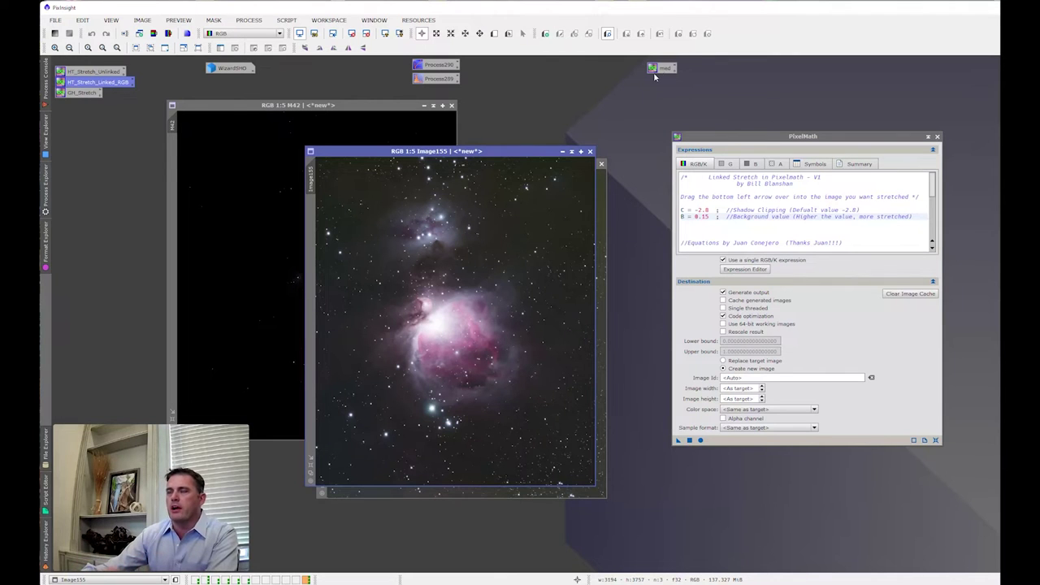
# Check that Image155's median reads 0.15, then close the Ref and Image155 windows.
pyautogui.moveTo(654, 76); pyautogui.dragTo(555, 237)
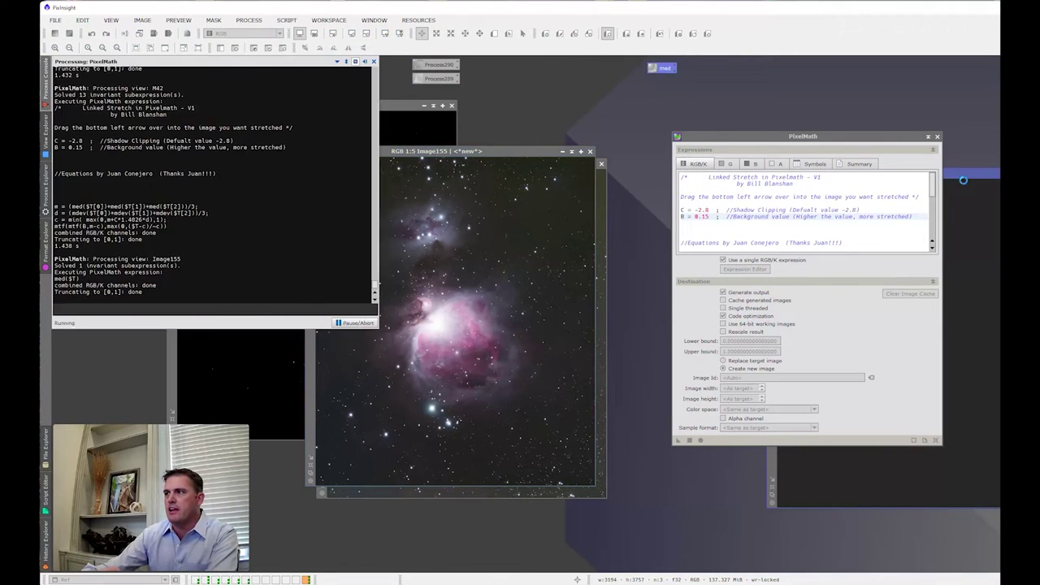
pyautogui.click(476, 303)
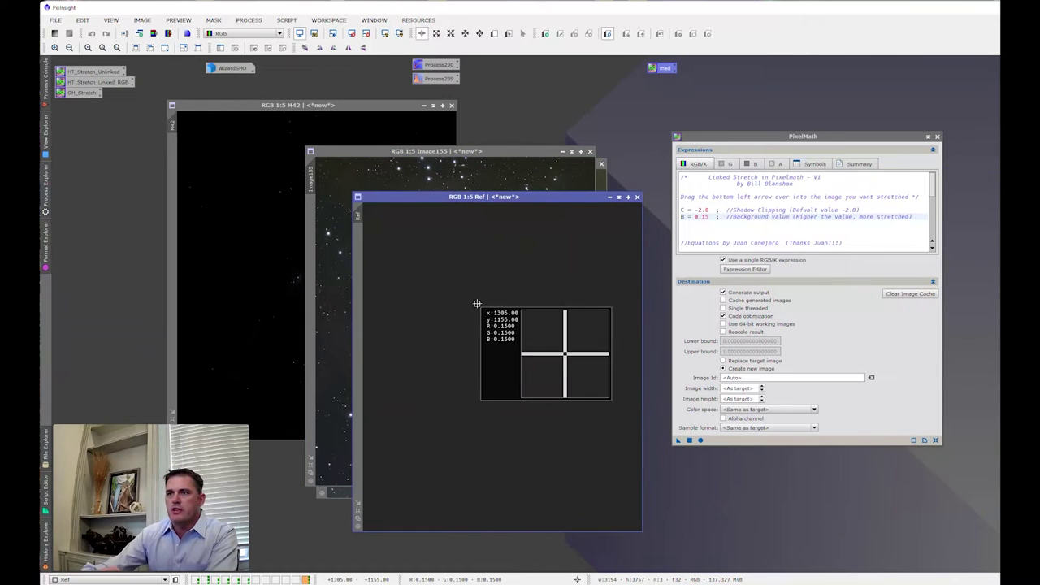
pyautogui.moveTo(477, 303); pyautogui.dragTo(524, 298)
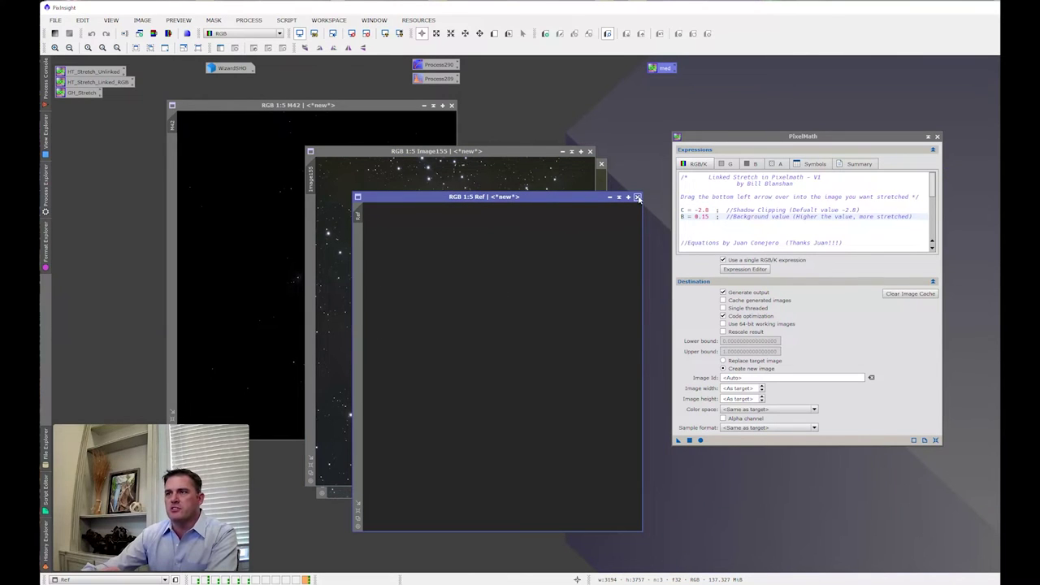
pyautogui.click(637, 197)
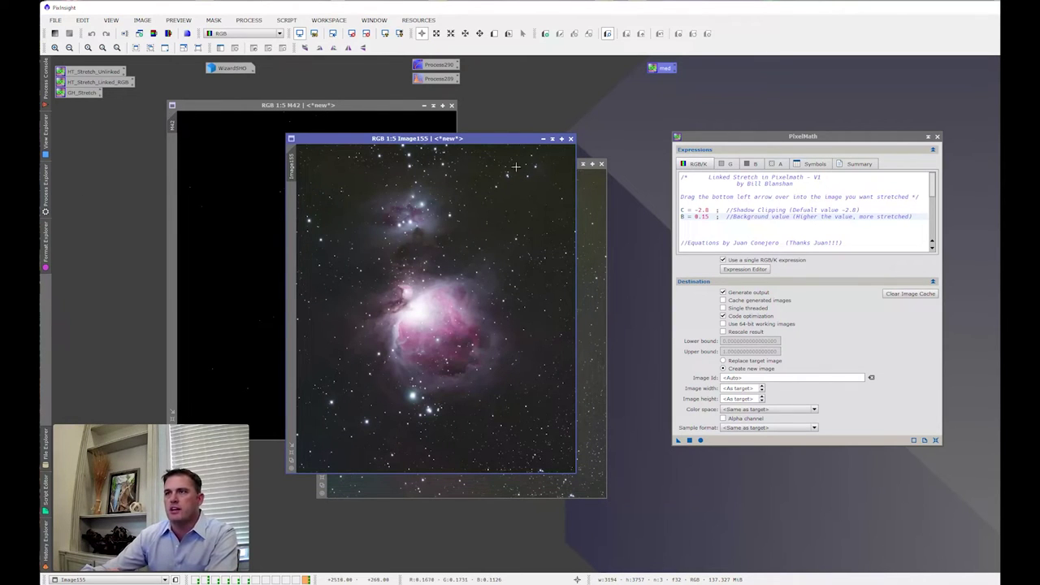
pyautogui.click(576, 140)
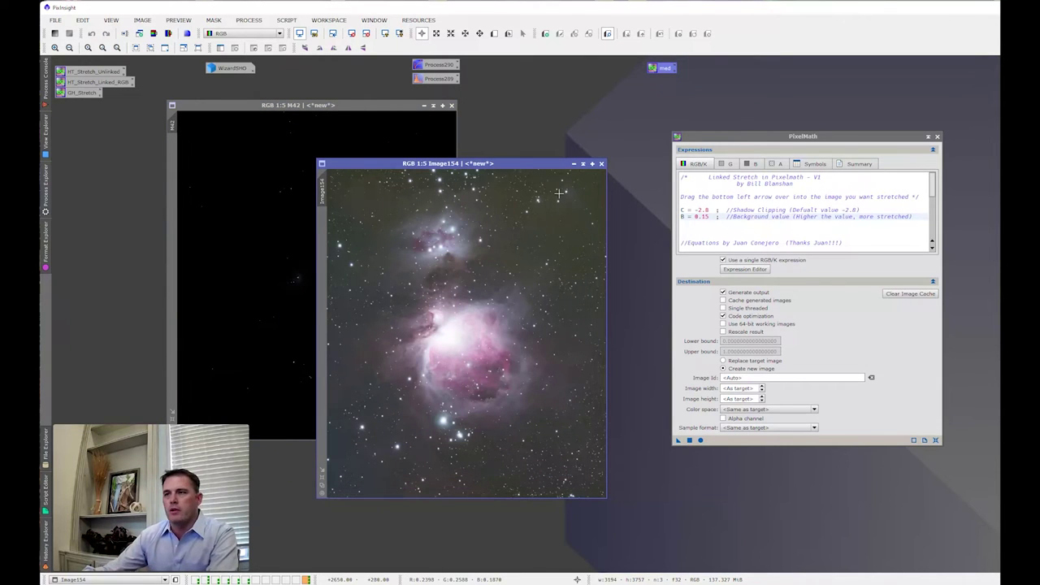
pyautogui.moveTo(755, 140); pyautogui.dragTo(727, 146)
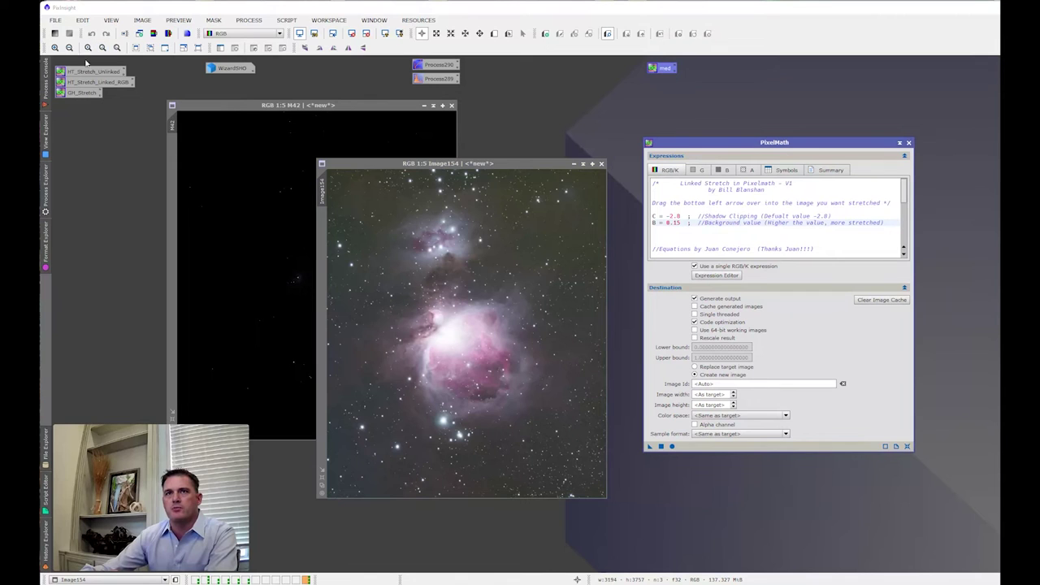
# Edit the linked stretch B value back from 0.15 to 0.25.
pyautogui.moveTo(746, 144); pyautogui.dragTo(752, 149)
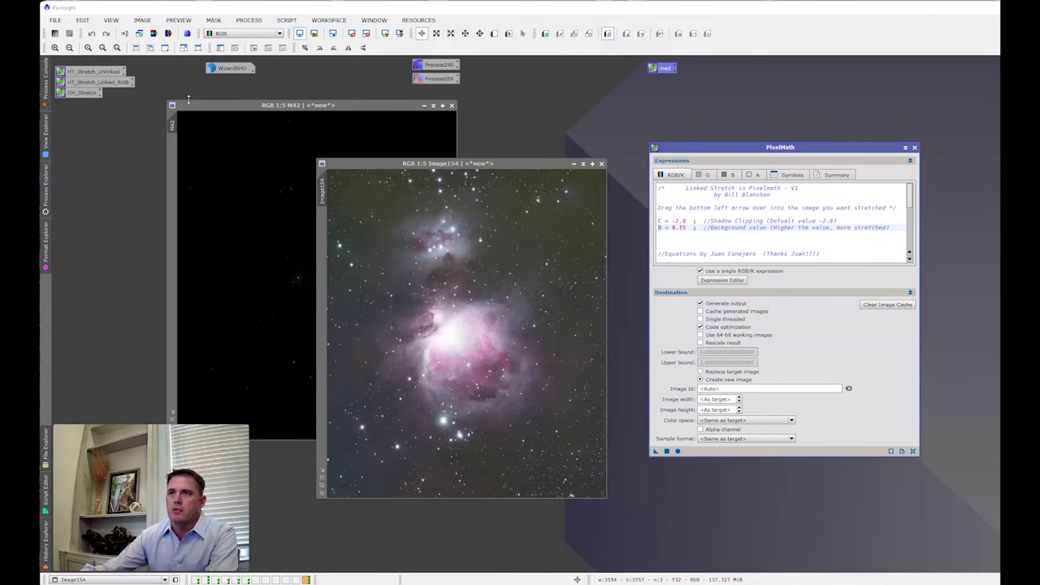
pyautogui.moveTo(761, 149); pyautogui.dragTo(809, 119)
pyautogui.click(731, 197)
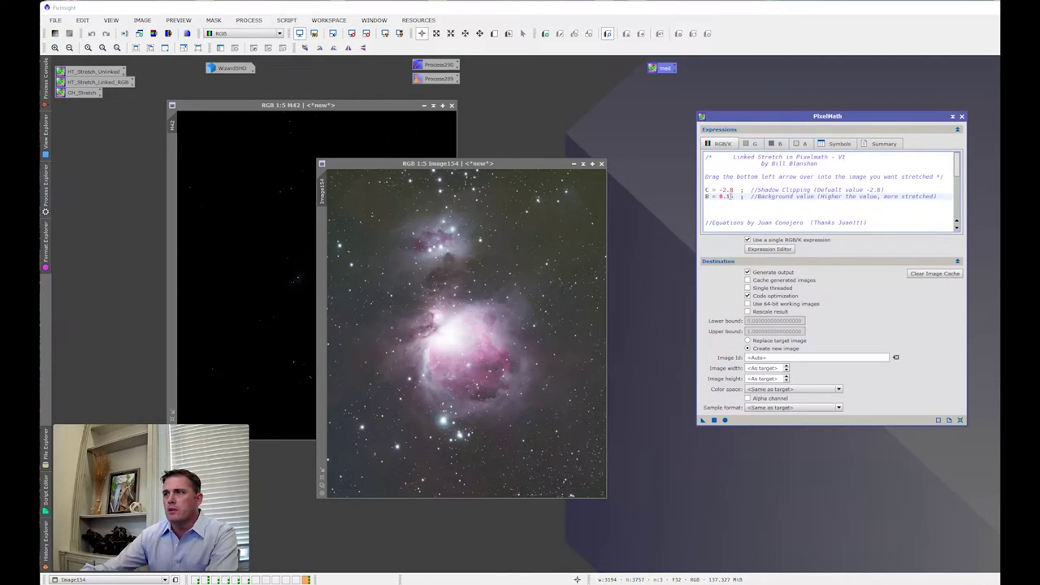
pyautogui.press('BackSpace')
pyautogui.write('2')
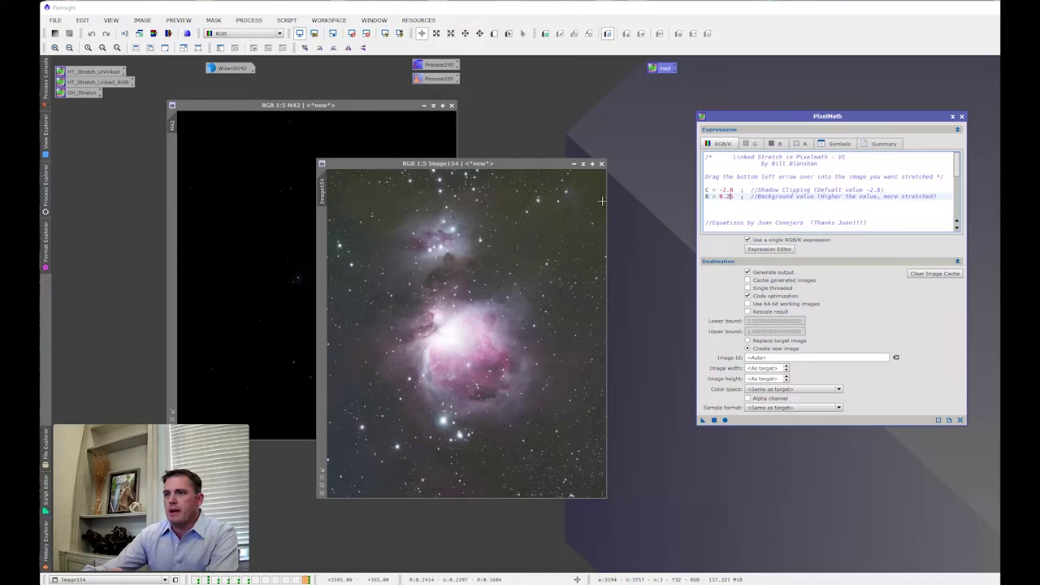
# Compare Image154 side by side with the auto-stretched original M42.
pyautogui.moveTo(510, 163); pyautogui.dragTo(590, 117)
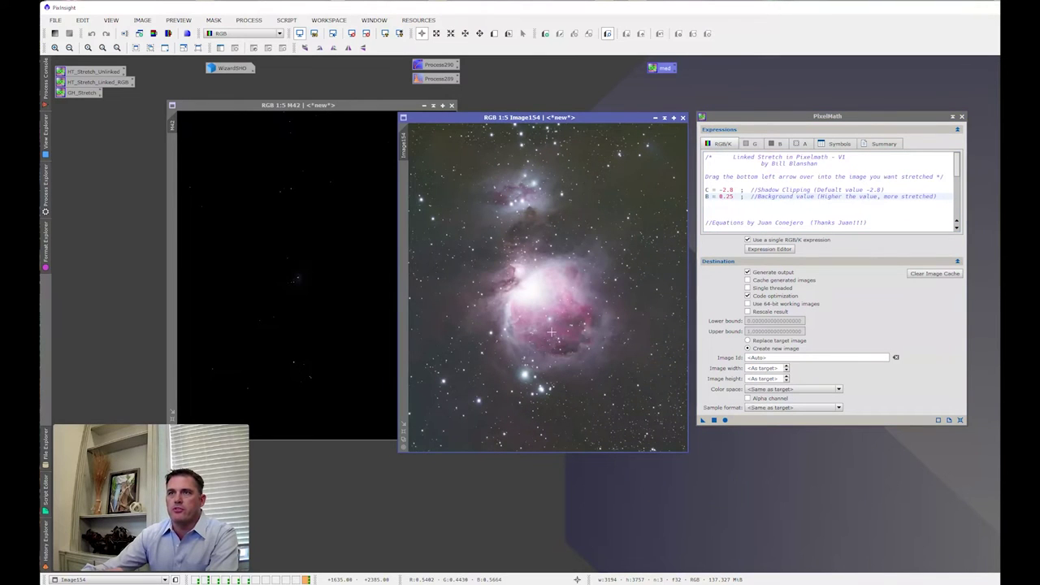
pyautogui.click(317, 207)
pyautogui.click(384, 34)
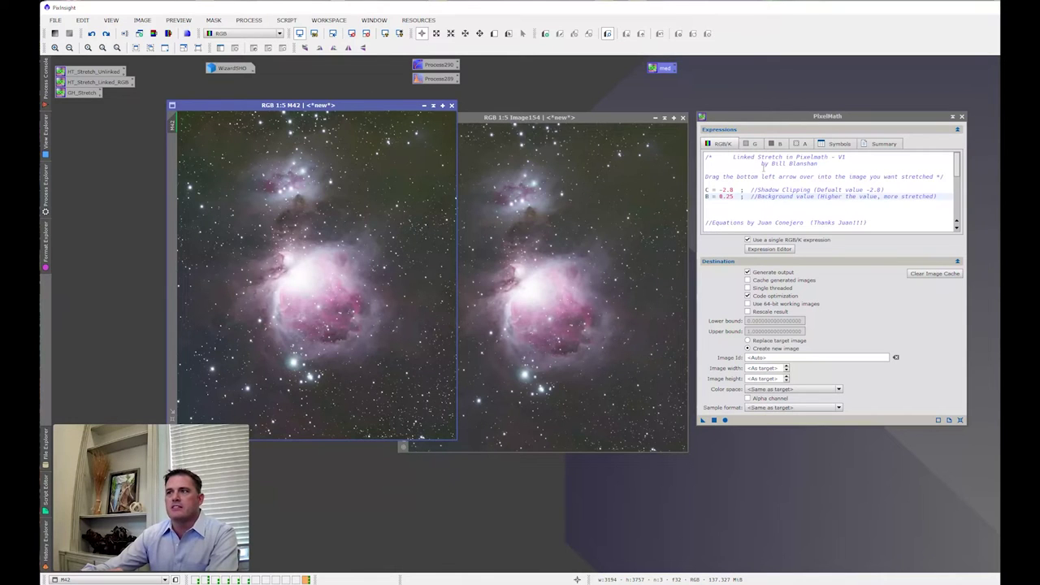
pyautogui.click(592, 204)
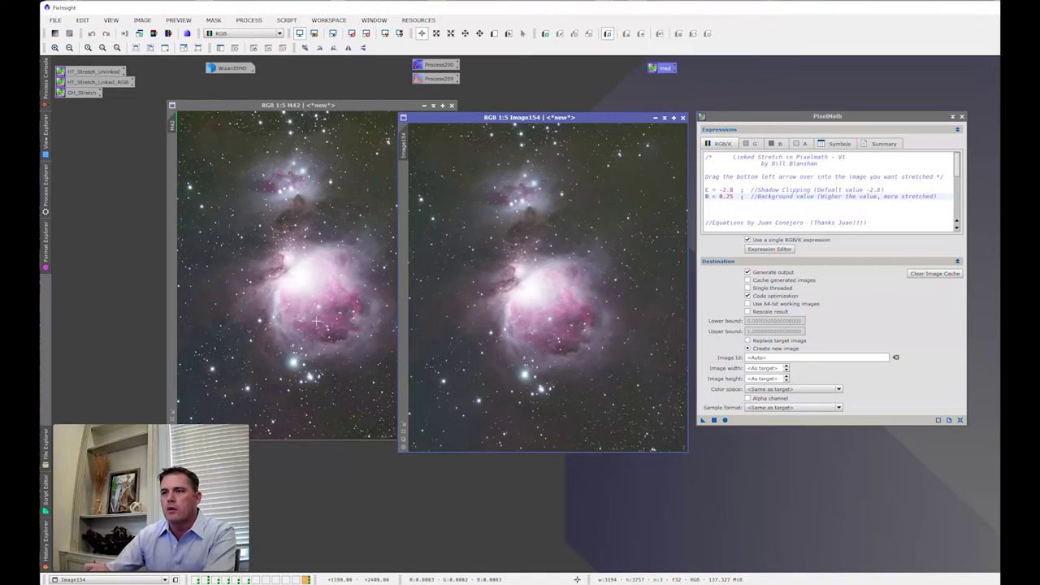
pyautogui.click(341, 311)
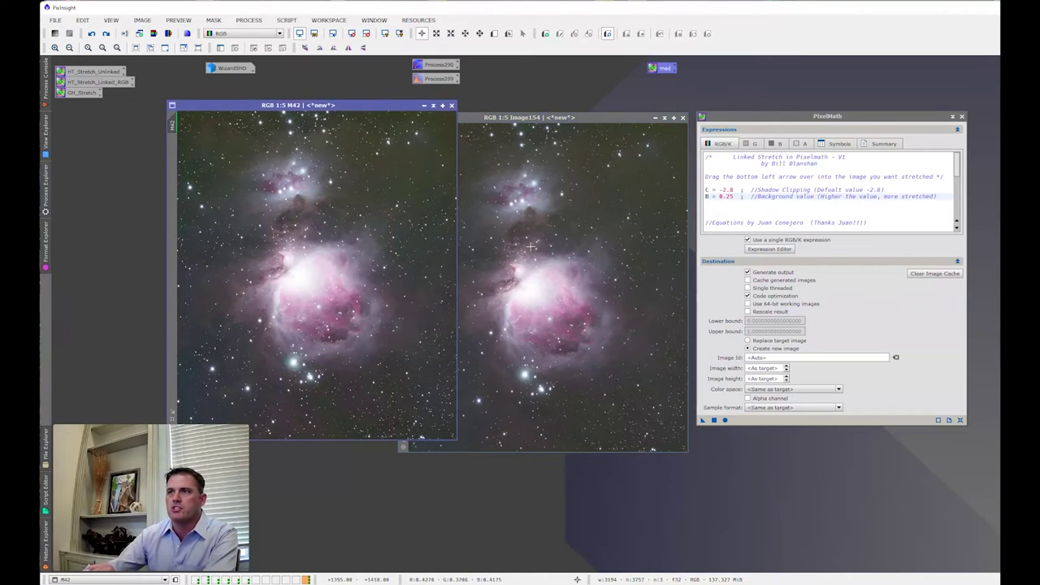
pyautogui.click(529, 245)
# Close the Image154 linked-stretch result and tidy the PixelMath panel.
pyautogui.moveTo(782, 118); pyautogui.dragTo(796, 129)
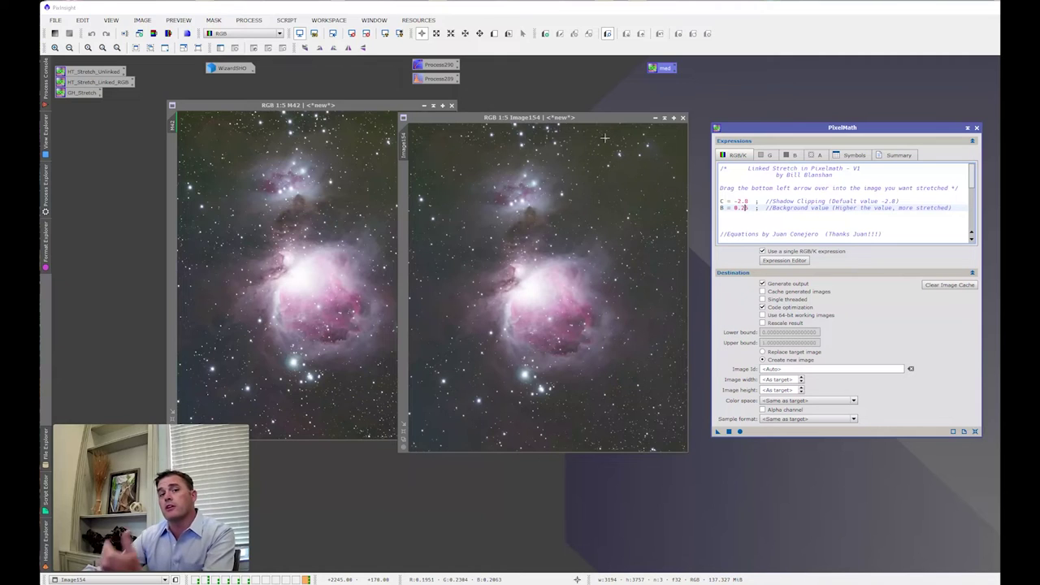
pyautogui.moveTo(593, 121); pyautogui.dragTo(602, 133)
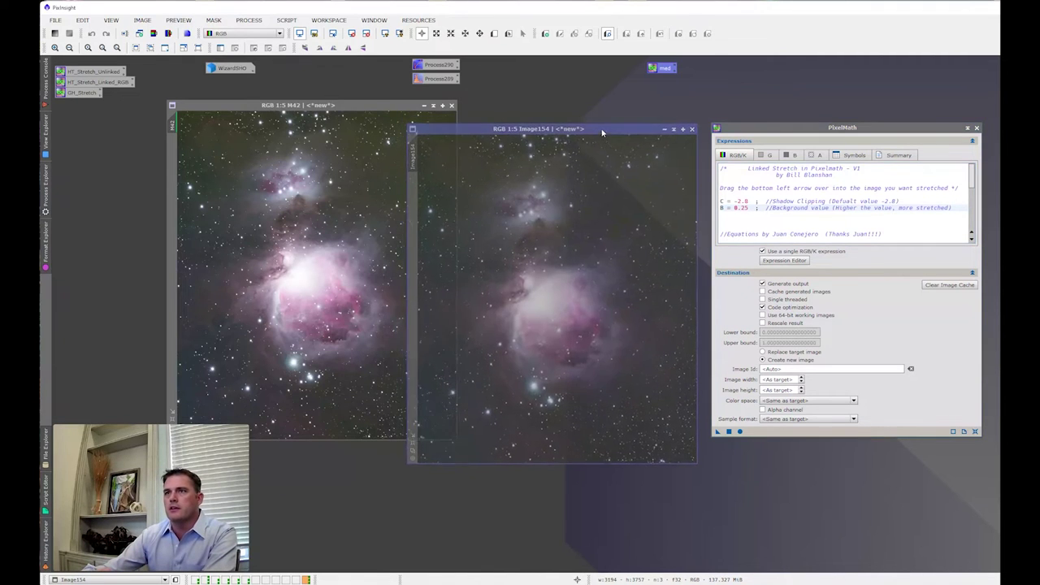
pyautogui.click(691, 129)
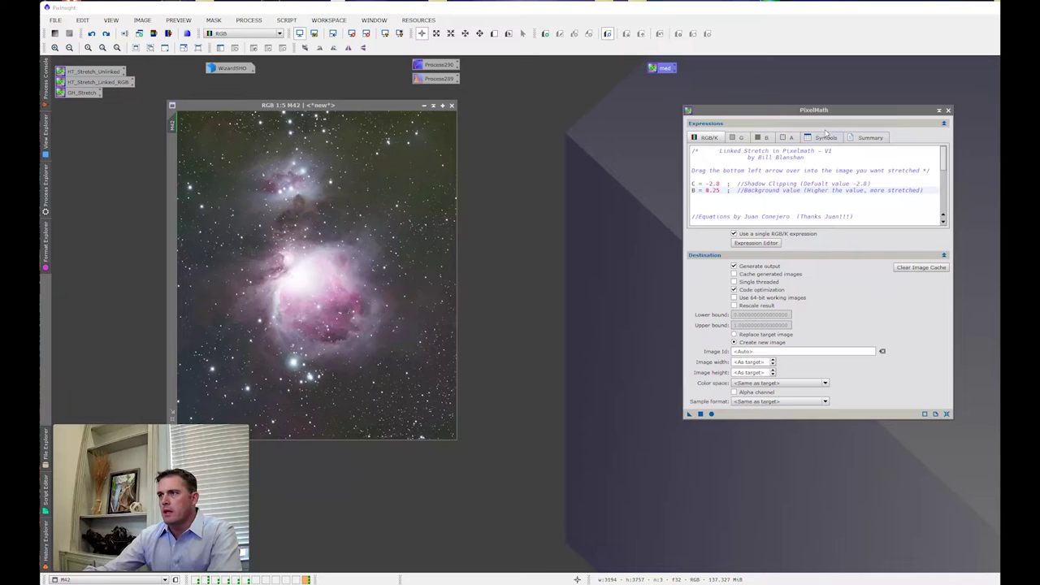
pyautogui.moveTo(816, 110); pyautogui.dragTo(819, 106)
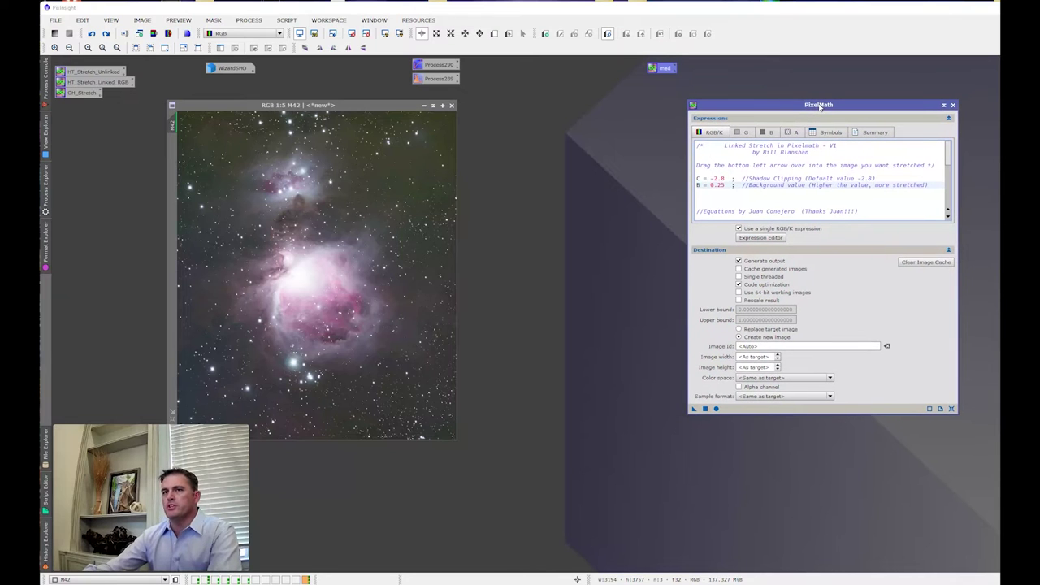
pyautogui.click(568, 164)
# Close the linked-stretch PixelMath window, browse the Script menu without running anything, then open GH_Stretch.
pyautogui.click(953, 105)
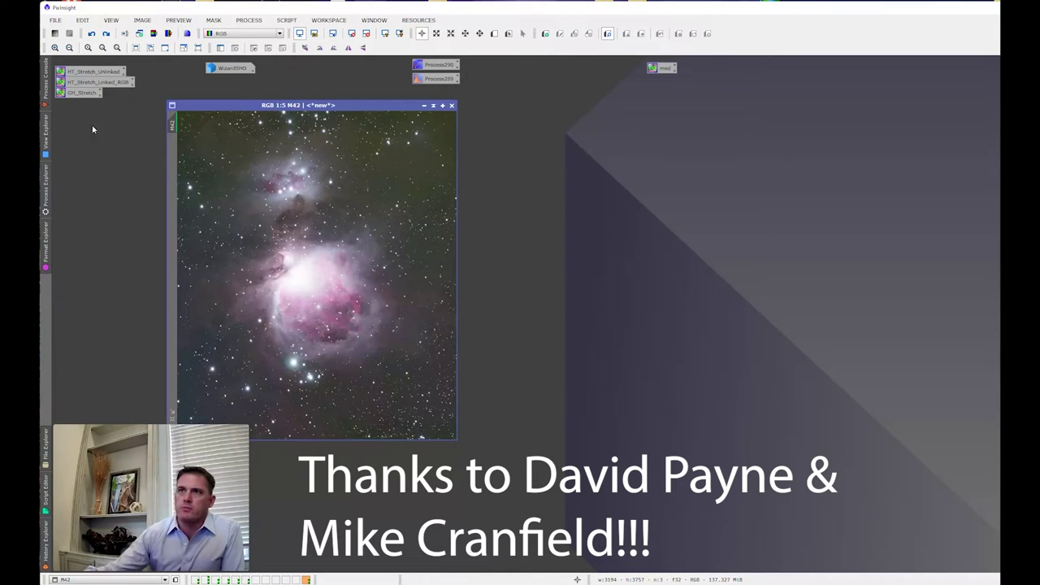
pyautogui.click(288, 20)
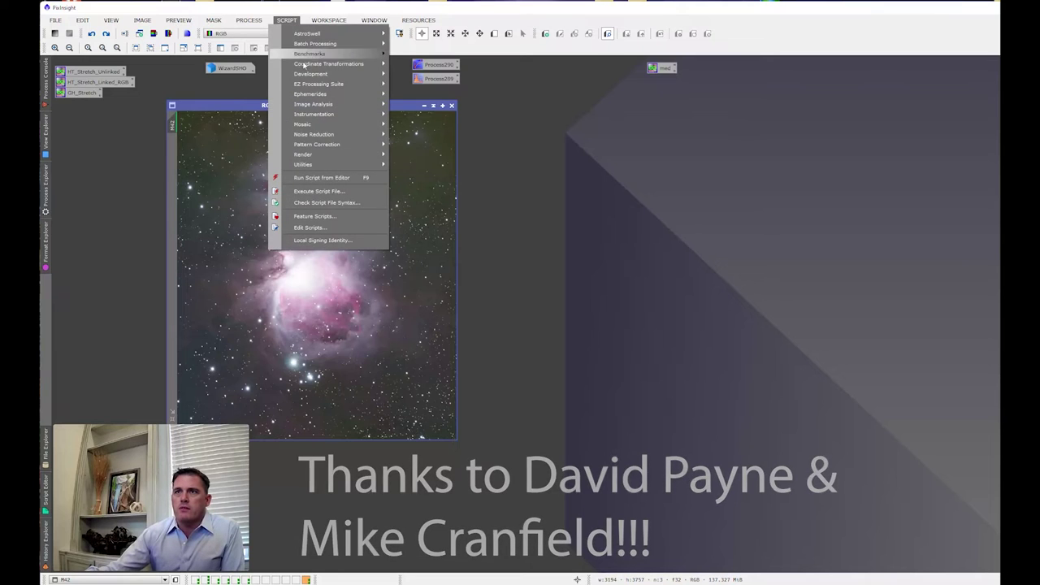
pyautogui.moveTo(337, 165)
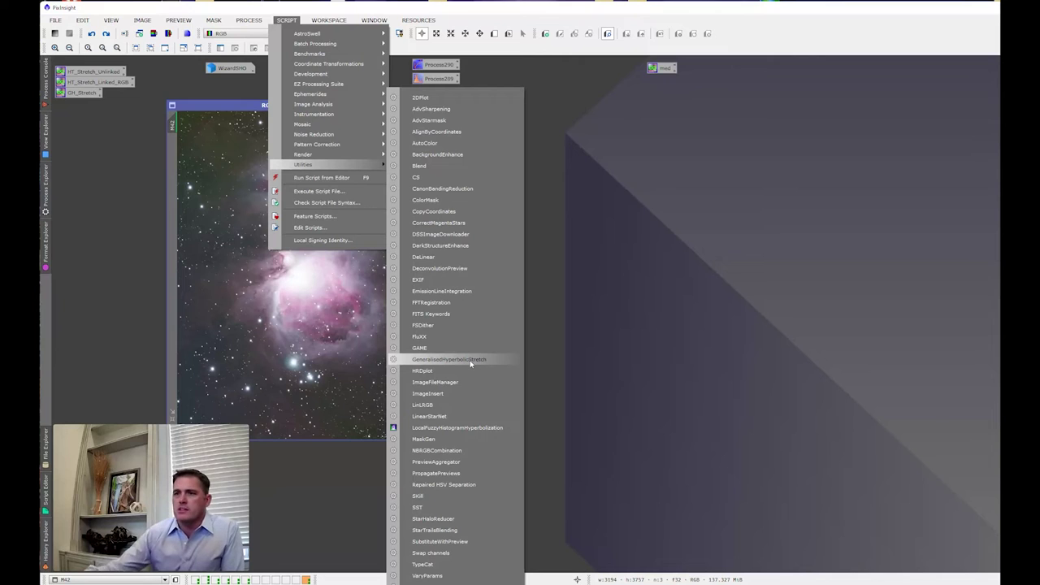
pyautogui.click(634, 336)
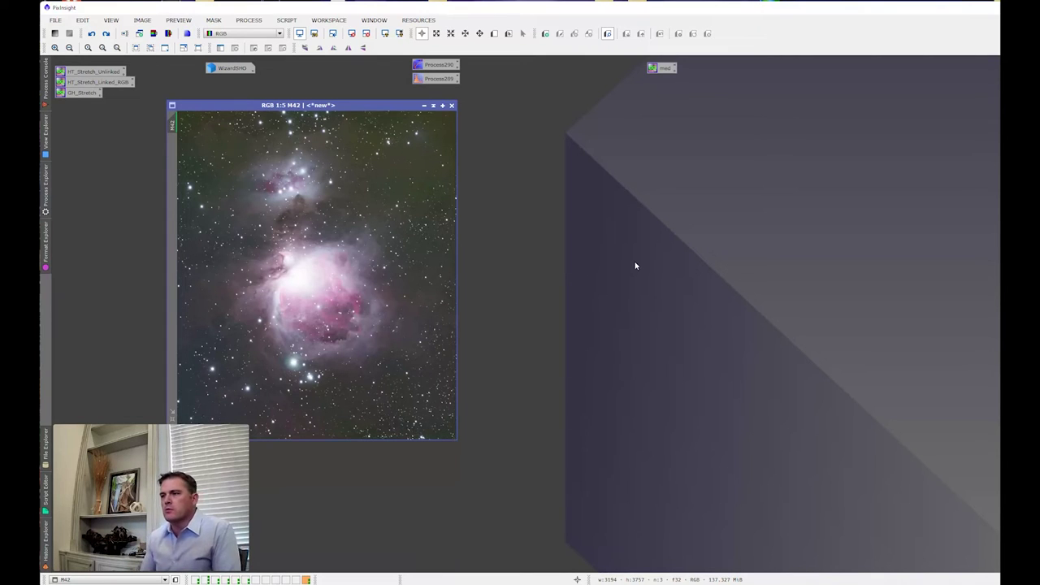
pyautogui.doubleClick(81, 92)
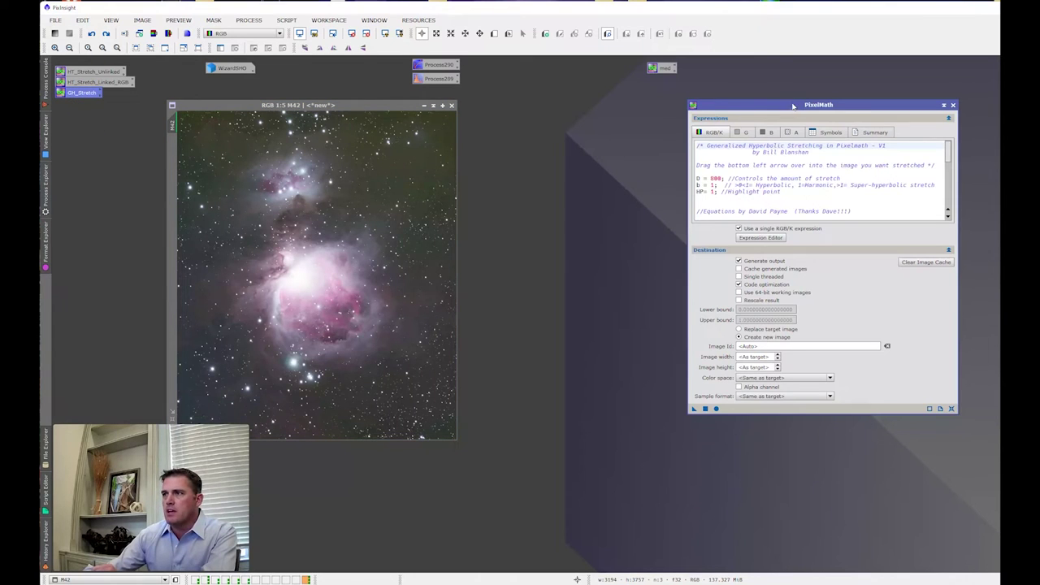
# Position the GH_Stretch PixelMath window beside the M42 image.
pyautogui.moveTo(796, 110); pyautogui.dragTo(795, 114)
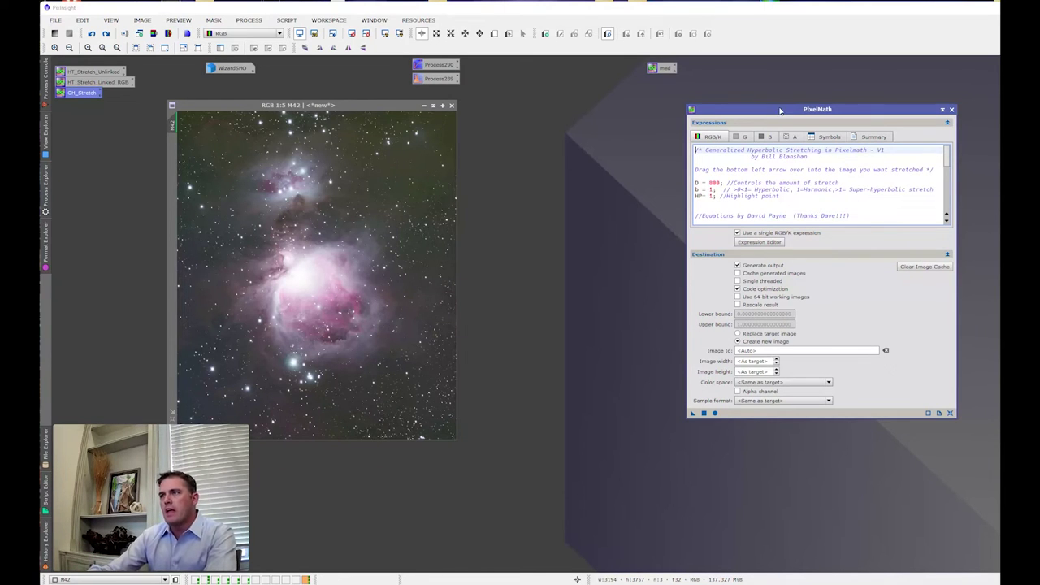
pyautogui.moveTo(777, 111); pyautogui.dragTo(771, 115)
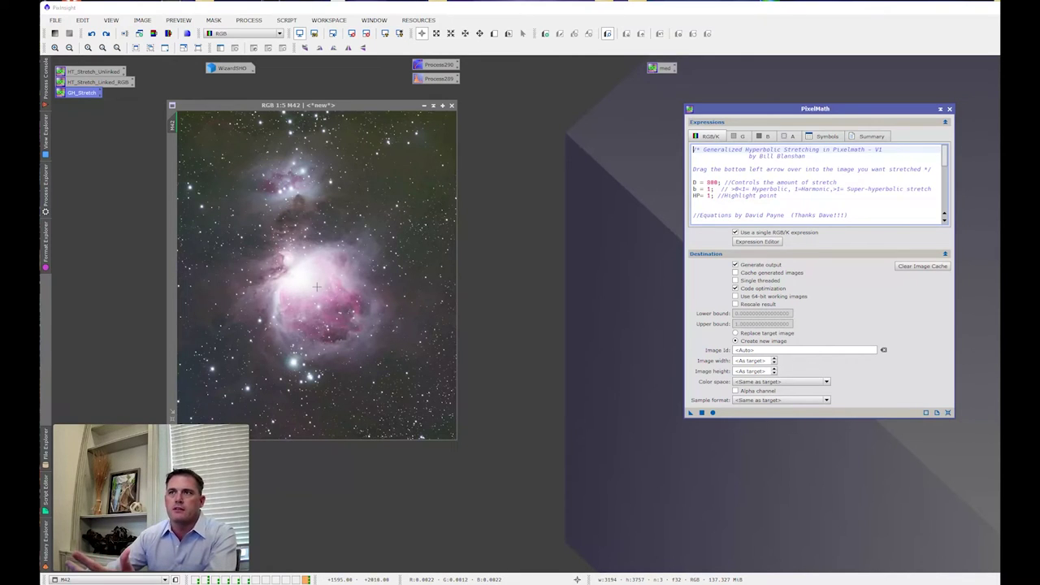
pyautogui.moveTo(81, 71); pyautogui.dragTo(256, 190)
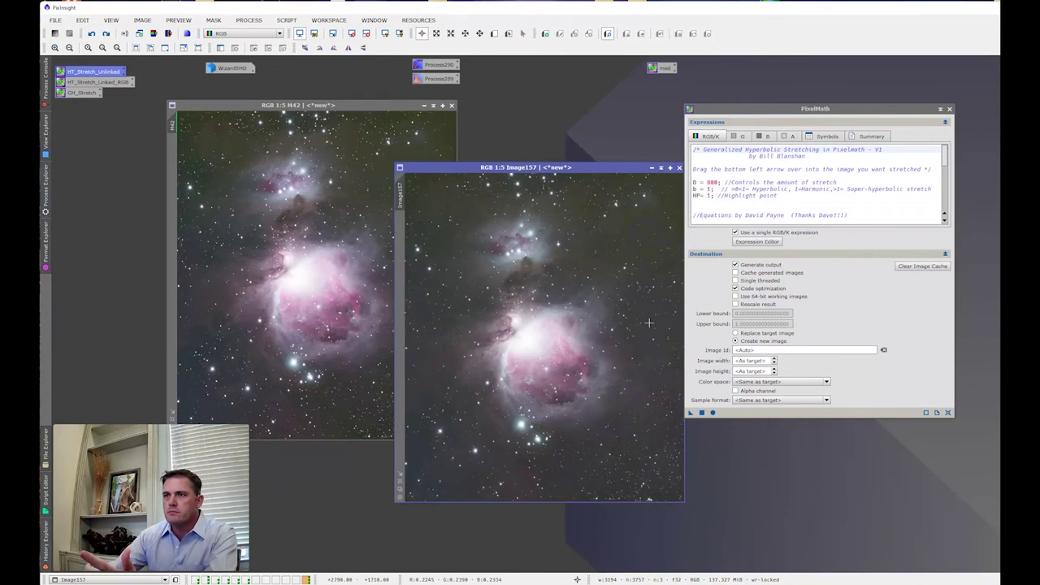
pyautogui.scroll(4, 522, 337)
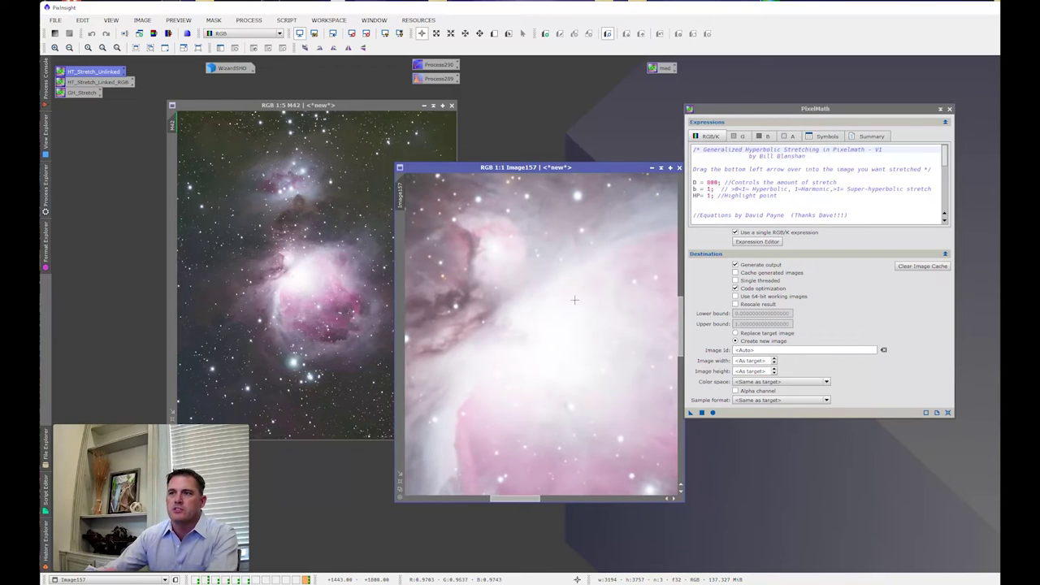
pyautogui.scroll(-4, 575, 300)
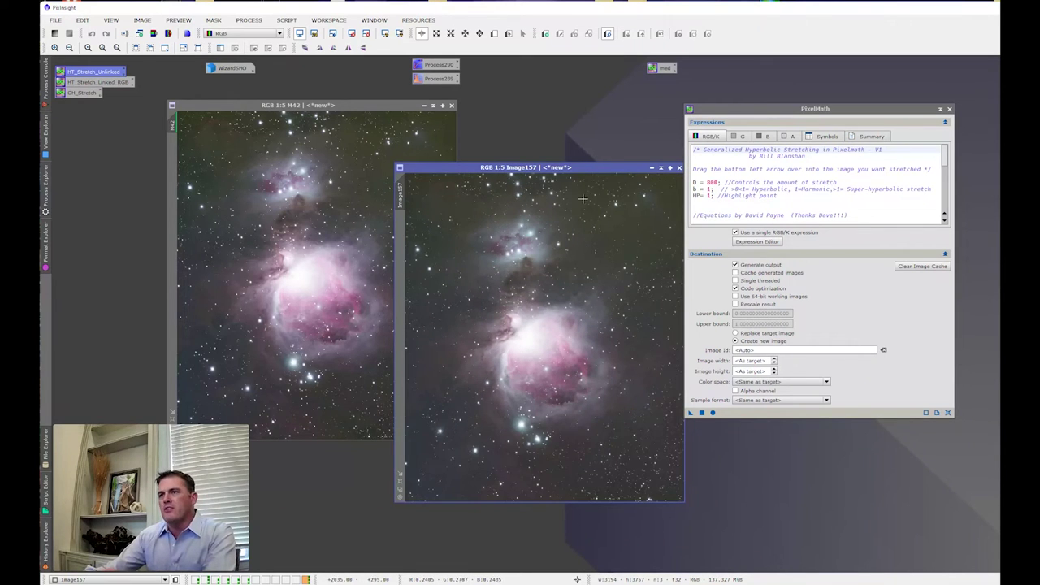
pyautogui.moveTo(571, 169); pyautogui.dragTo(522, 171)
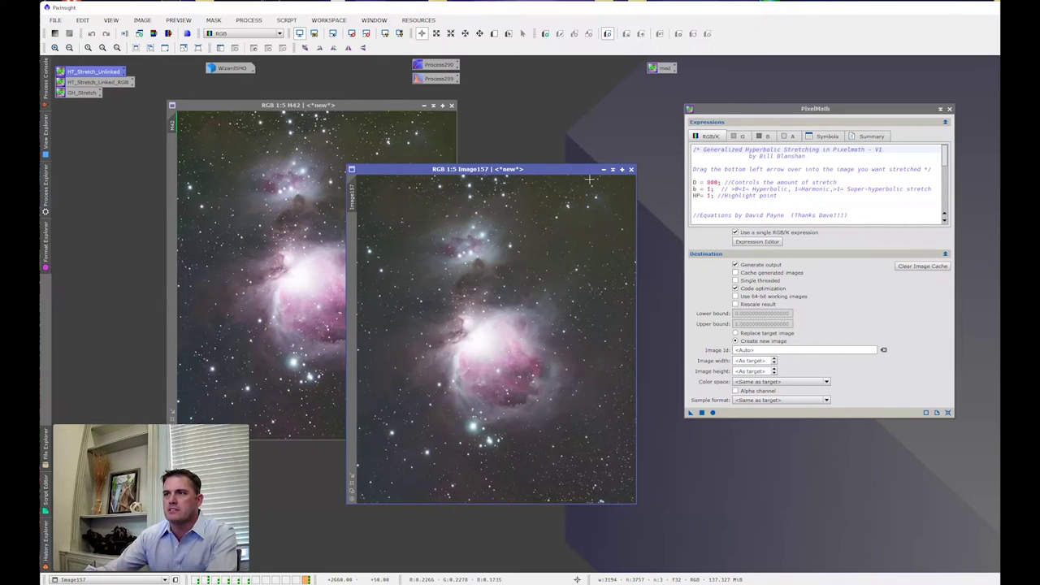
pyautogui.click(631, 169)
pyautogui.moveTo(734, 111)
pyautogui.mouseDown()
pyautogui.moveTo(723, 115)
pyautogui.moveTo(737, 106)
pyautogui.mouseUp()
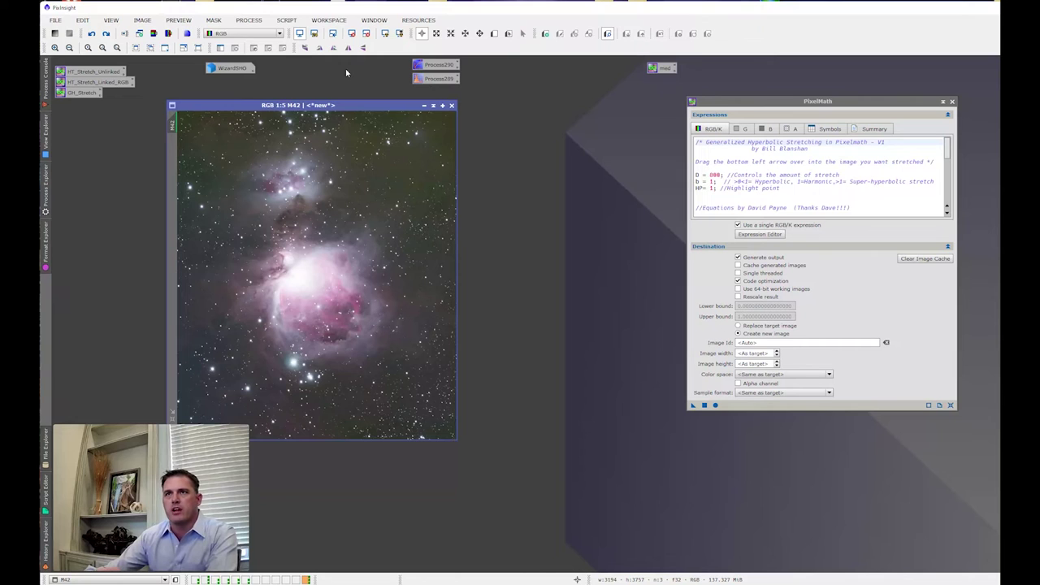
# Launch ArcsinhStretch with live preview, reset it to defaults, and arrange its windows around M42.
pyautogui.click(250, 20)
pyautogui.moveTo(265, 33)
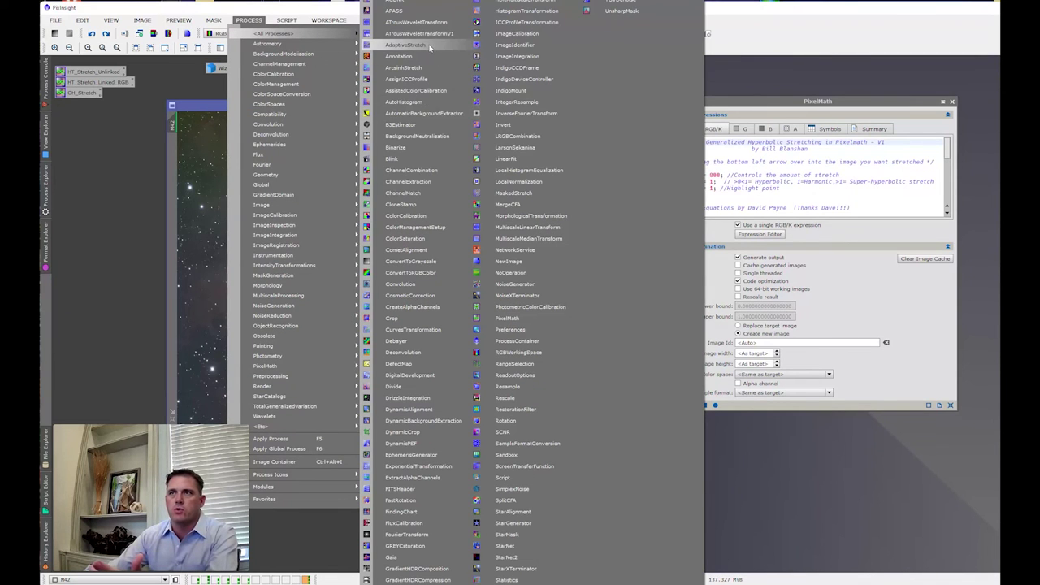
pyautogui.click(406, 68)
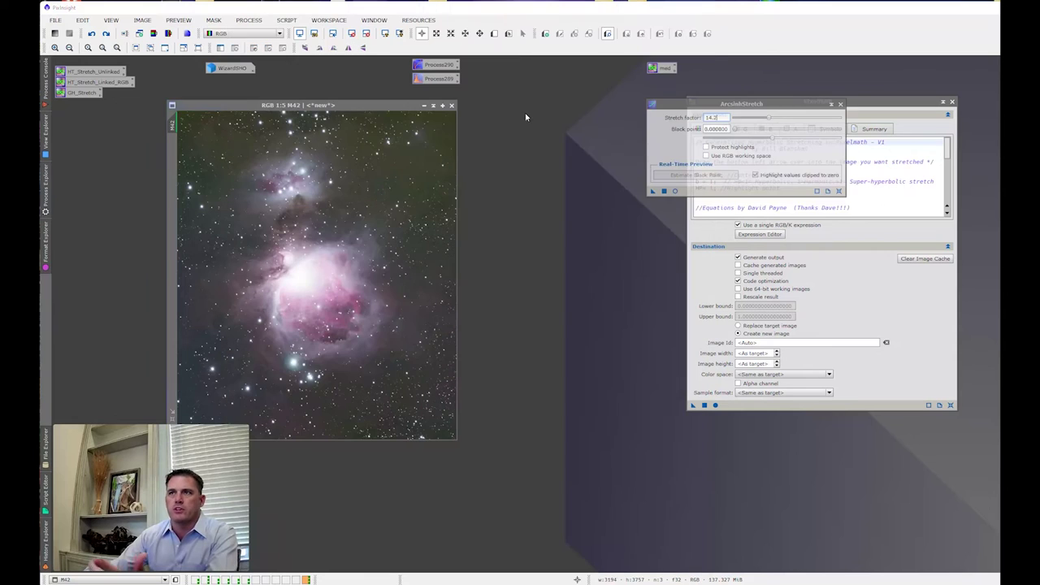
pyautogui.click(545, 216)
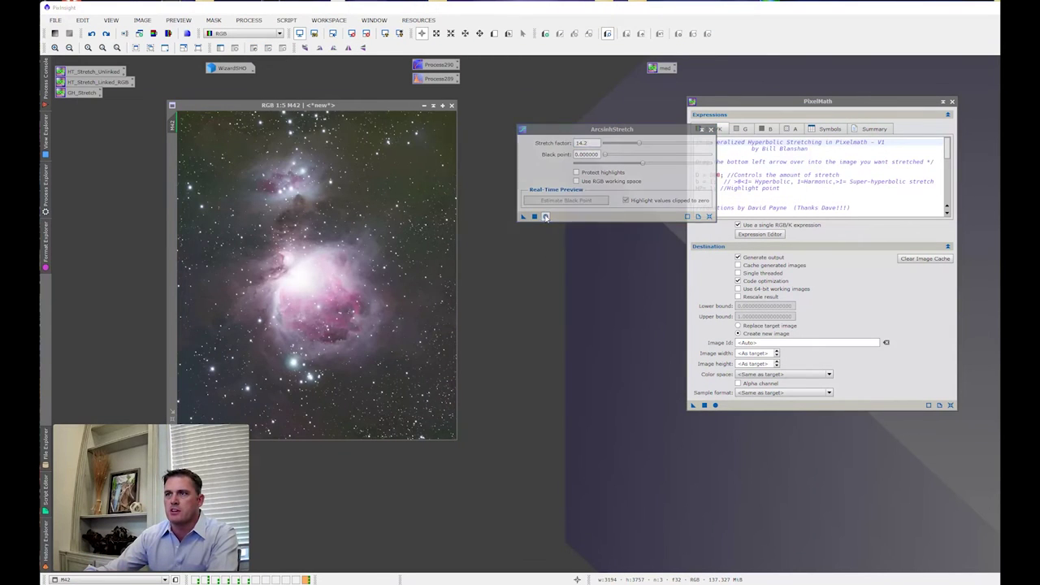
pyautogui.moveTo(649, 130); pyautogui.dragTo(760, 157)
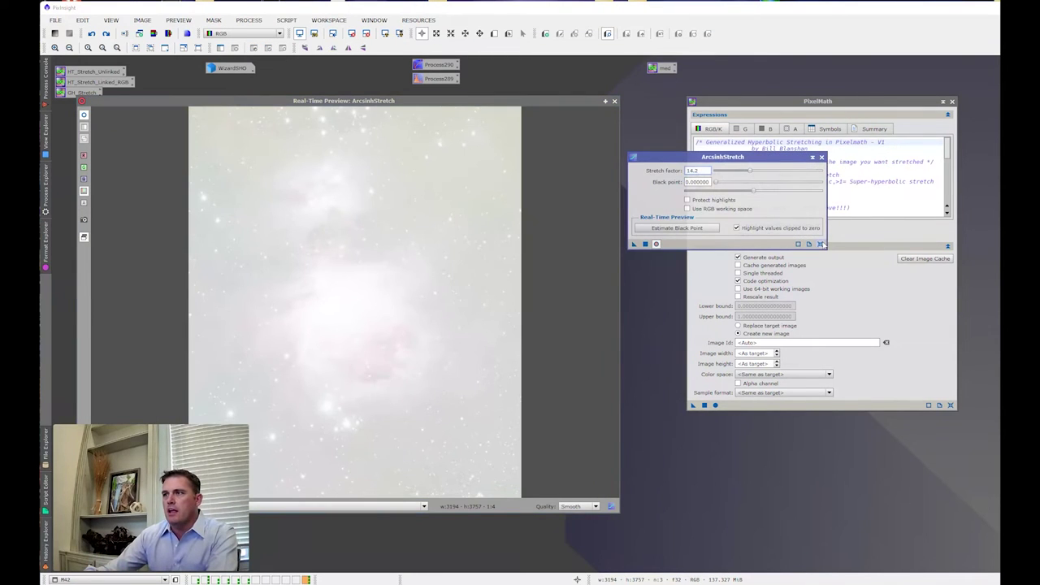
pyautogui.click(819, 243)
pyautogui.moveTo(528, 104); pyautogui.dragTo(621, 112)
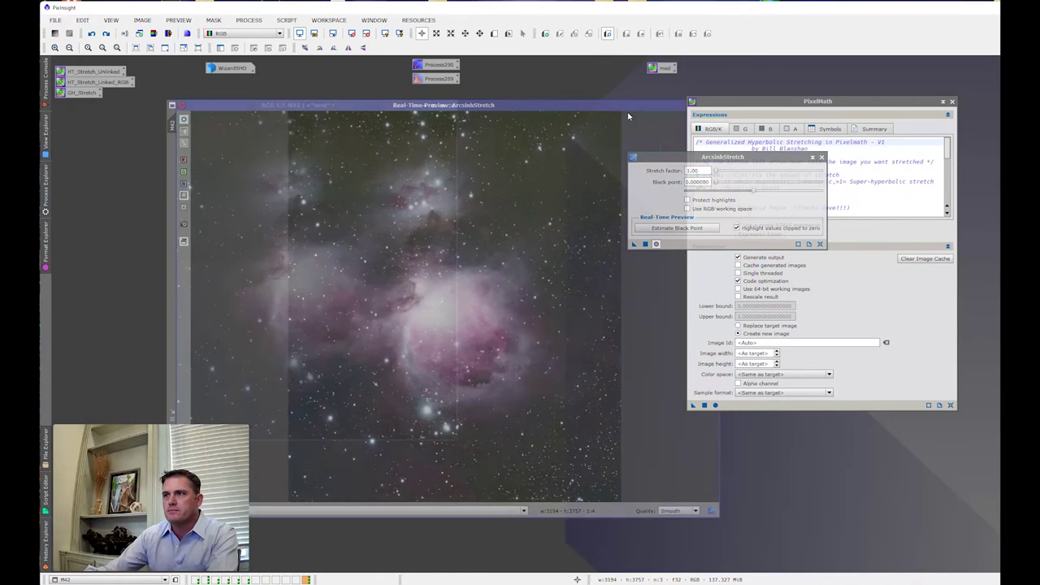
pyautogui.moveTo(770, 156); pyautogui.dragTo(811, 164)
pyautogui.moveTo(476, 111); pyautogui.dragTo(487, 148)
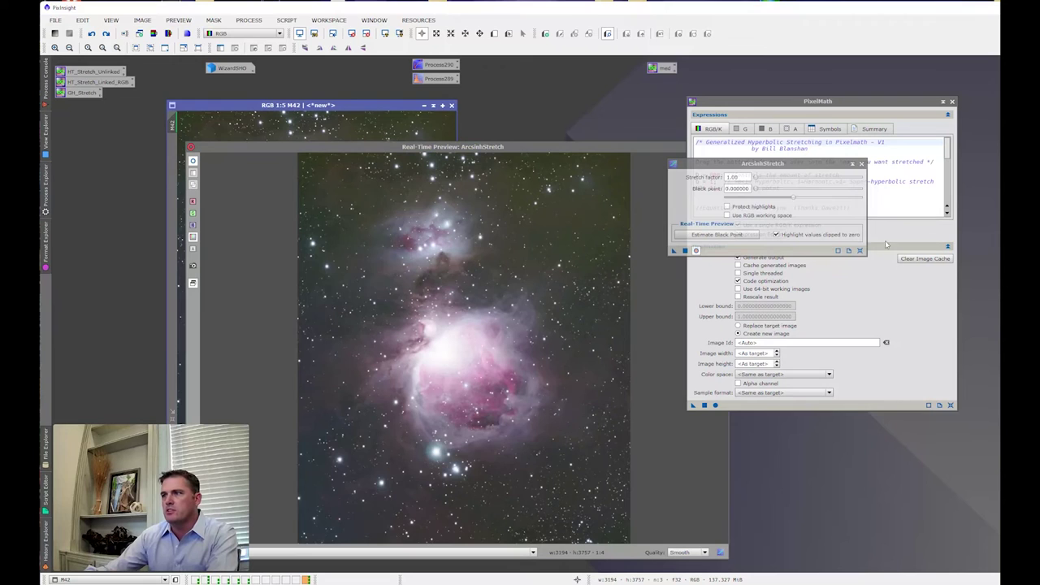
# Auto-estimate the black point, raise the stretch factor to about 22, and apply to M42.
pyautogui.click(821, 254)
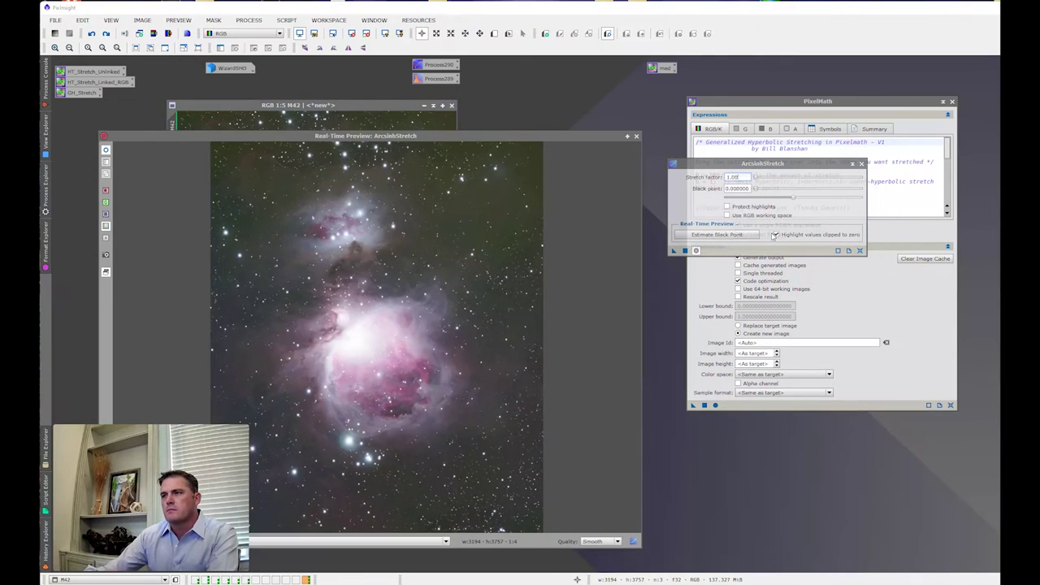
pyautogui.moveTo(544, 146); pyautogui.dragTo(458, 136)
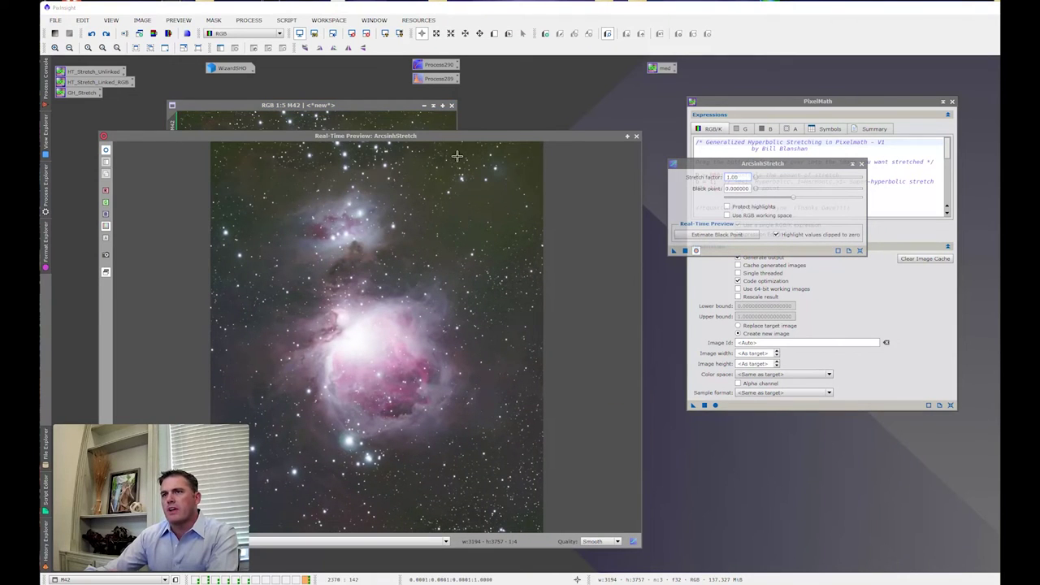
pyautogui.click(351, 33)
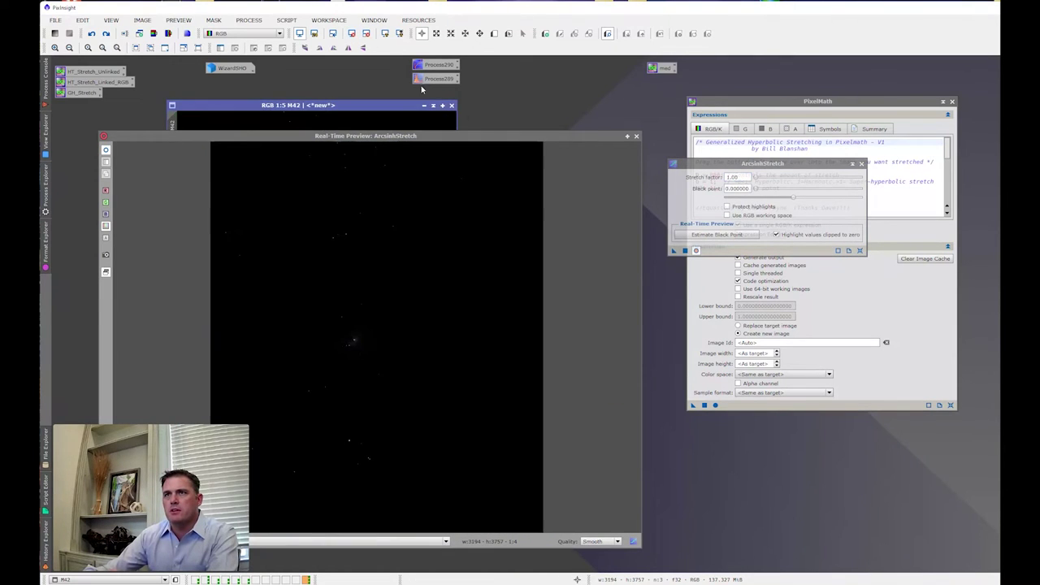
pyautogui.moveTo(510, 138); pyautogui.dragTo(541, 119)
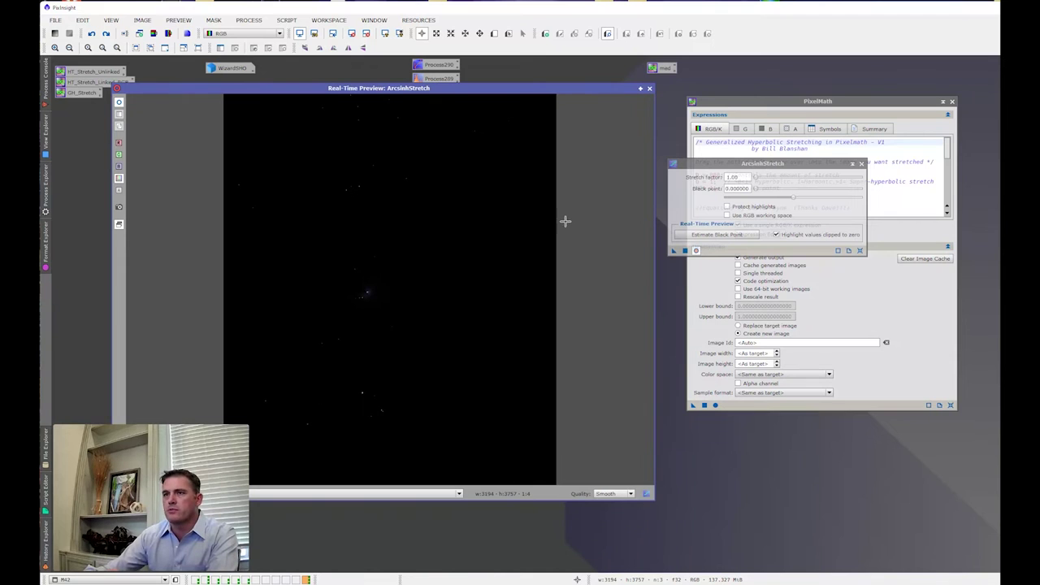
pyautogui.moveTo(735, 163); pyautogui.dragTo(699, 179)
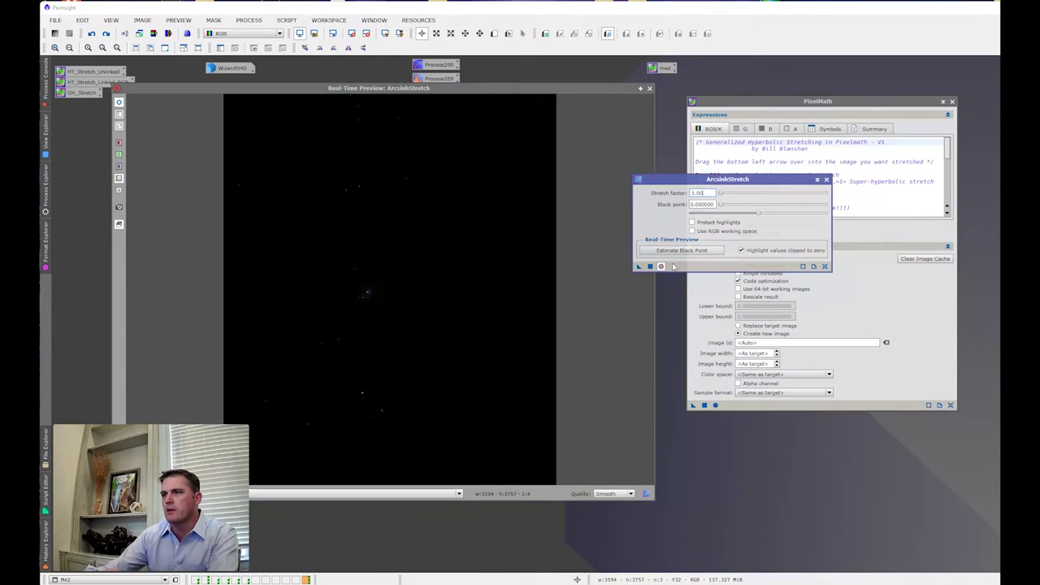
pyautogui.click(680, 251)
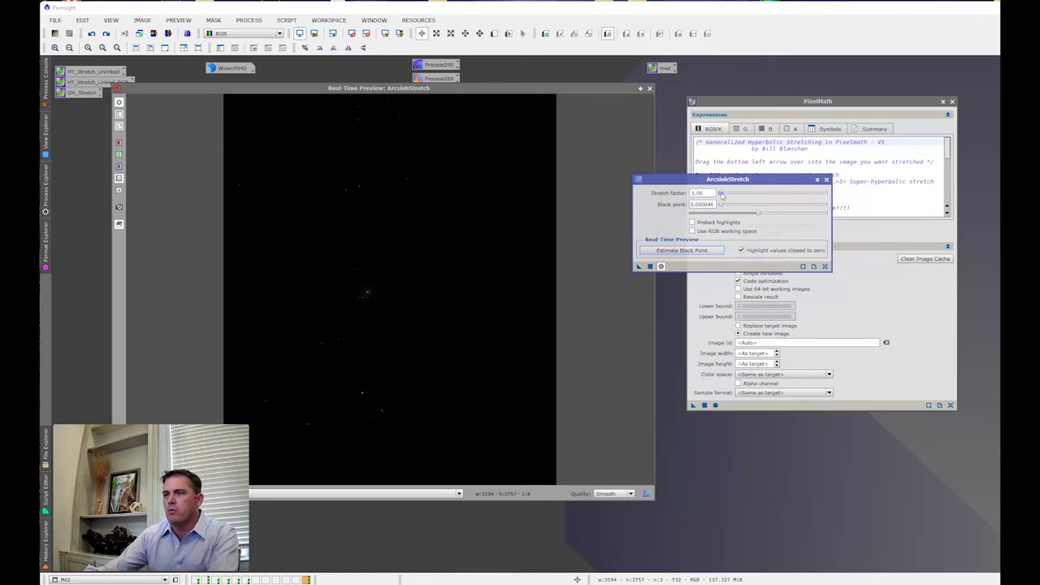
pyautogui.moveTo(722, 192); pyautogui.dragTo(793, 192)
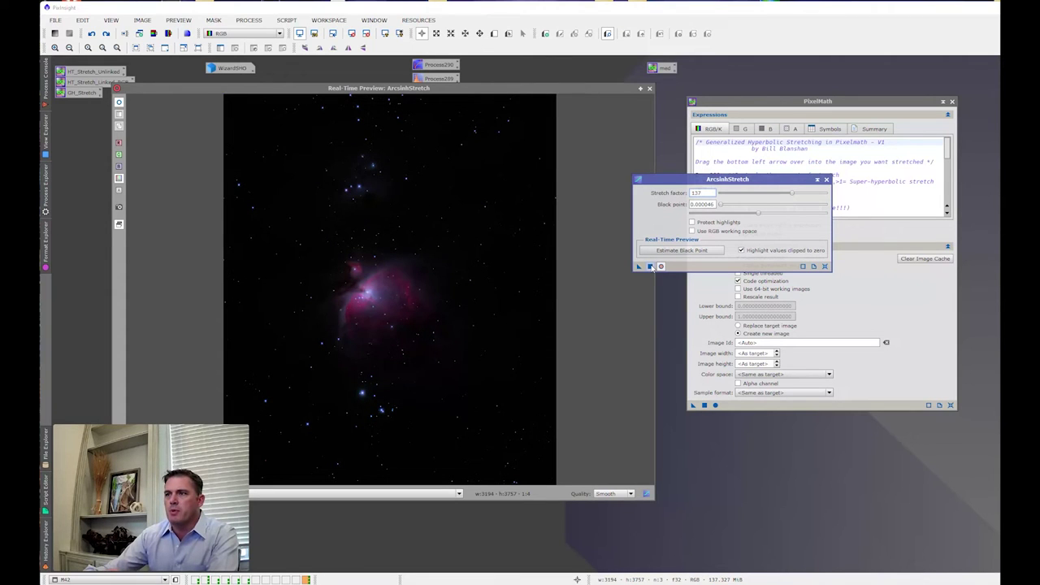
pyautogui.click(650, 266)
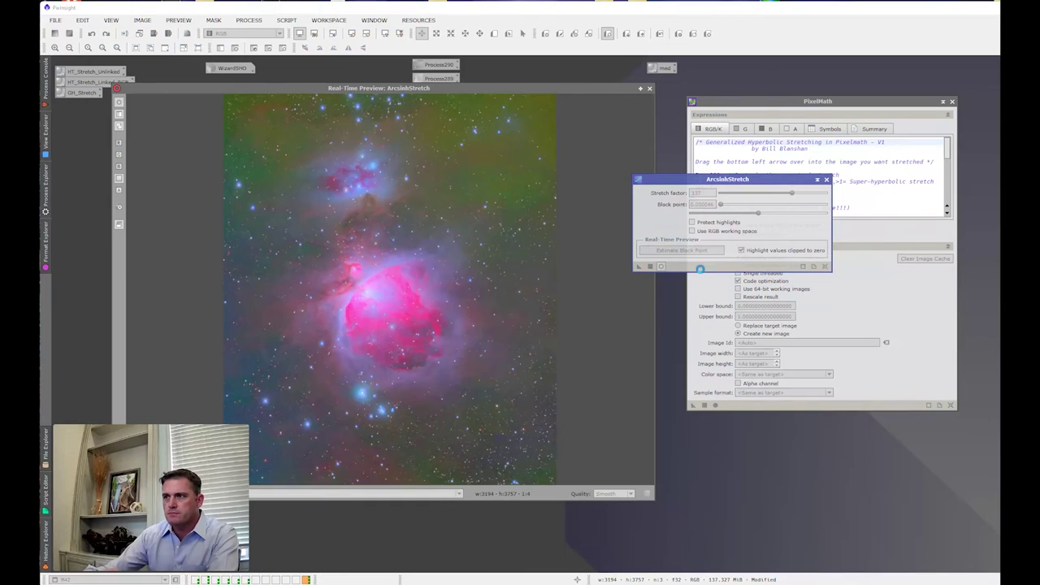
# Reset the stretch factor, set the black point to about 0.001, reapply, and close ArcsinhStretch.
pyautogui.click(825, 266)
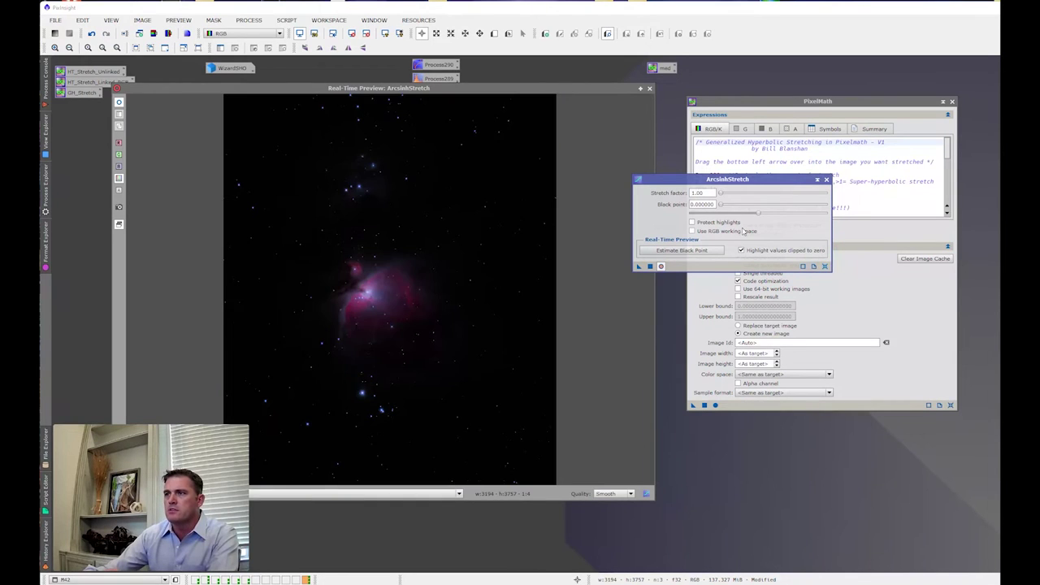
pyautogui.click(717, 250)
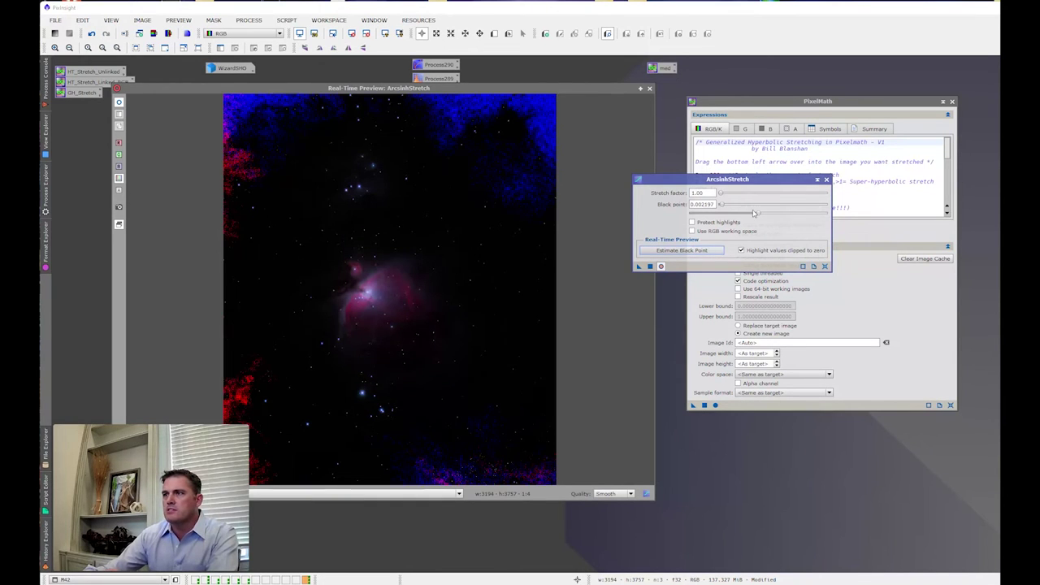
pyautogui.moveTo(721, 206); pyautogui.dragTo(762, 198)
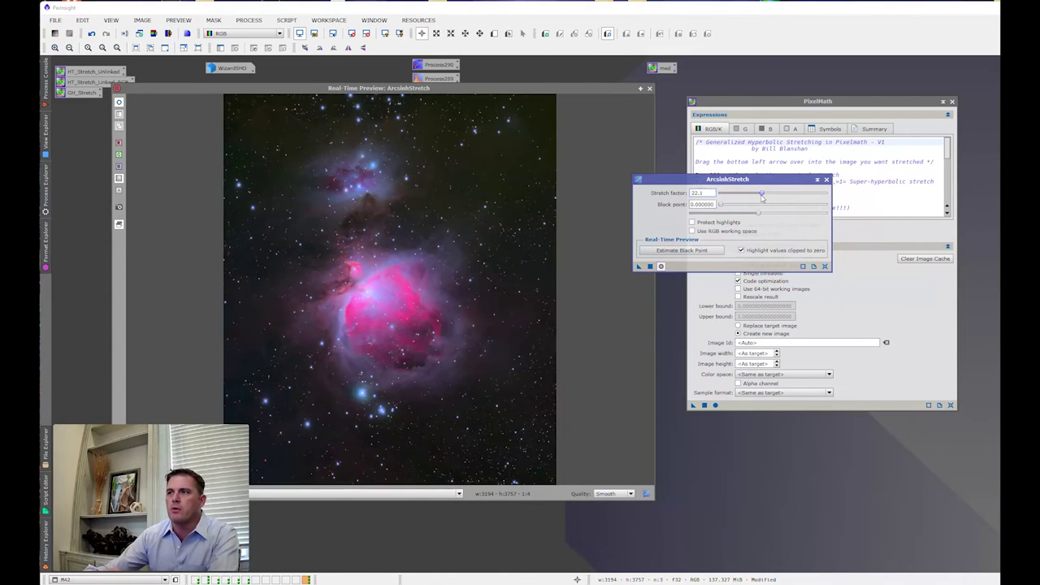
pyautogui.click(650, 265)
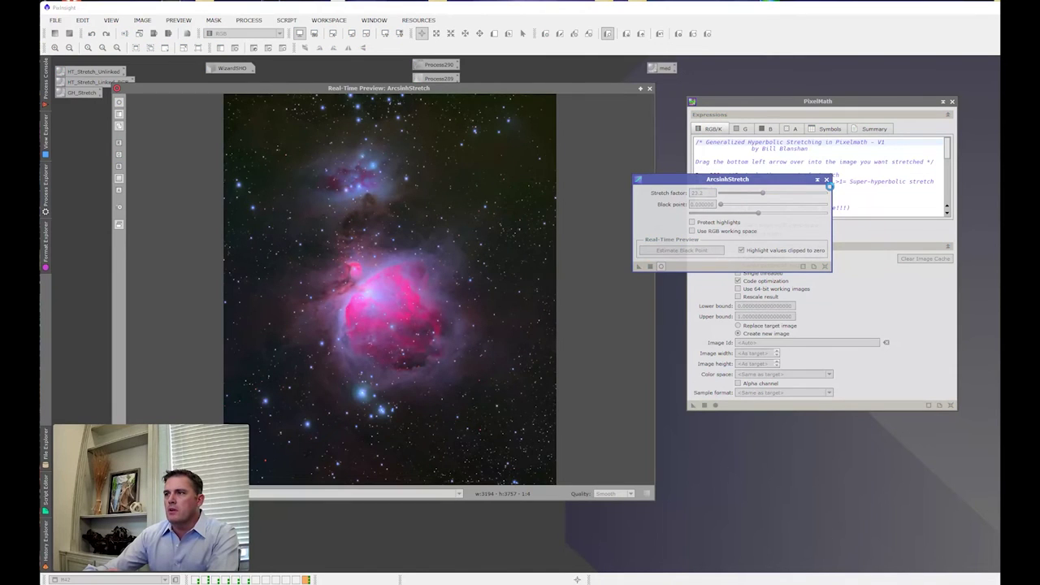
pyautogui.click(826, 180)
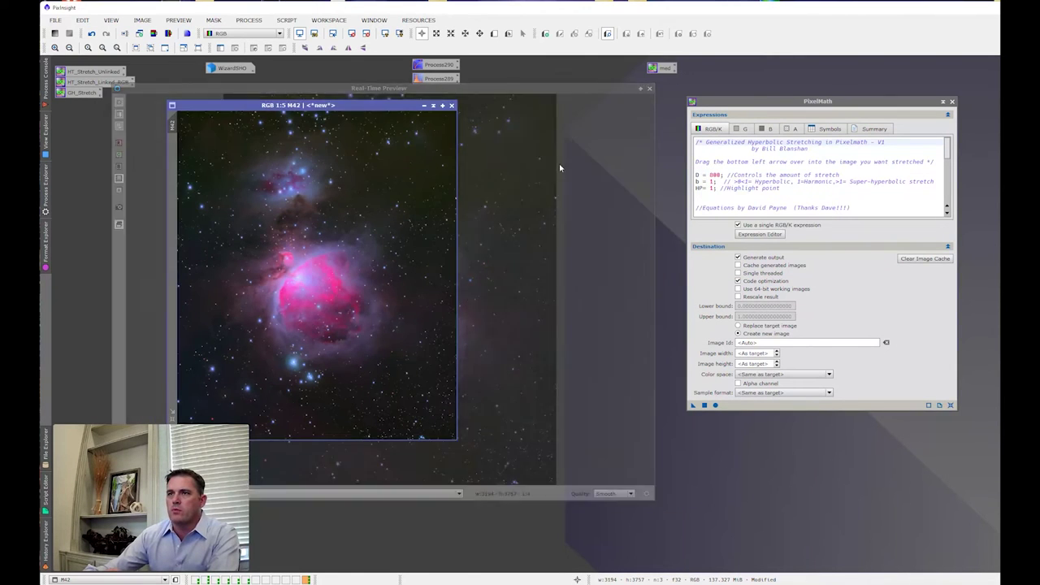
# Zoom in and out on the arcsinh-stretched M42 to inspect stars and nebula, then undo the stretch.
pyautogui.moveTo(363, 107); pyautogui.dragTo(463, 120)
pyautogui.scroll(3, 393, 287)
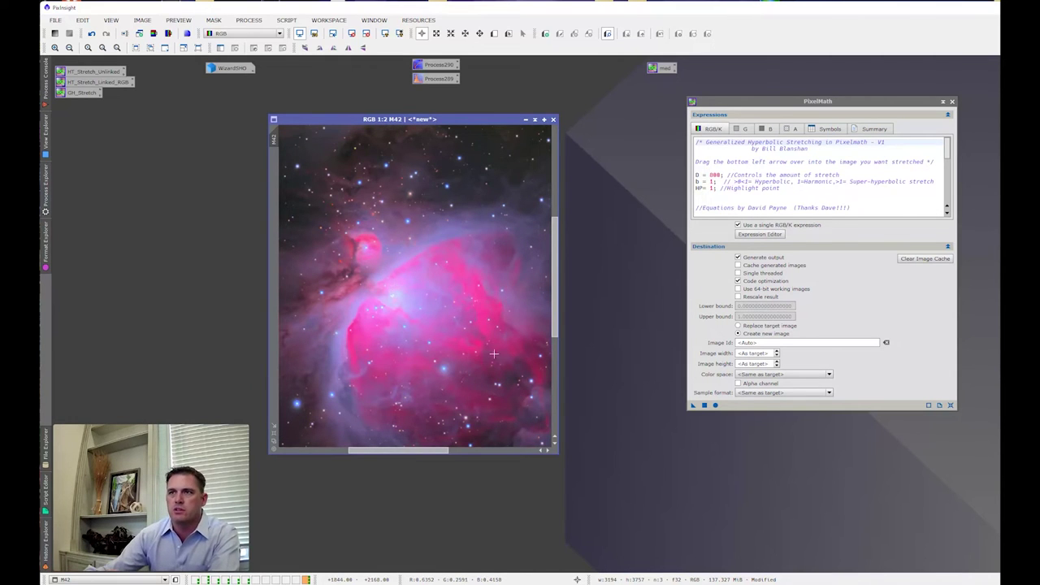
pyautogui.scroll(3, 392, 287)
pyautogui.scroll(-3, 375, 246)
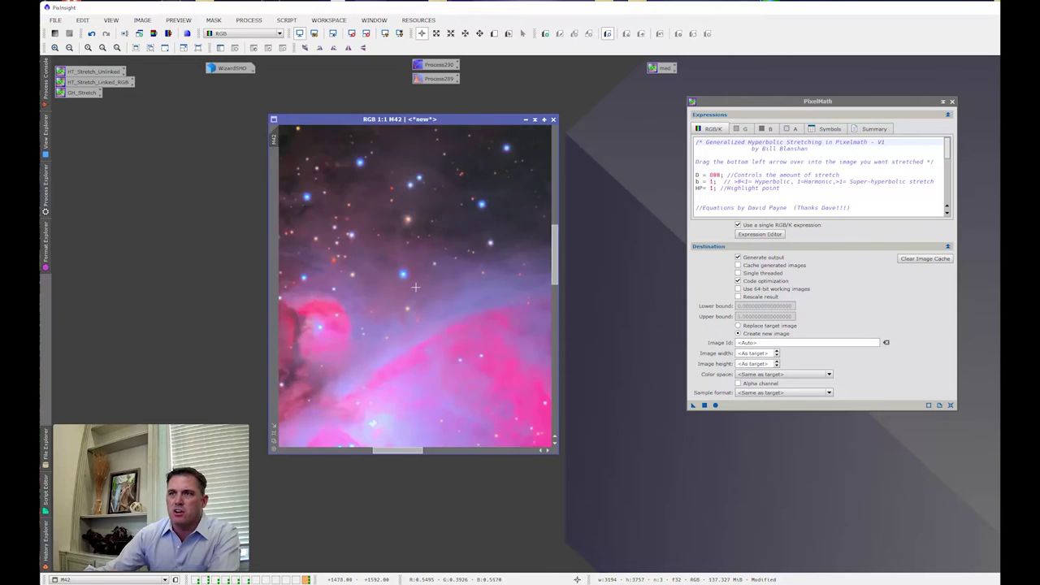
pyautogui.scroll(3, 336, 202)
pyautogui.scroll(-3, 336, 202)
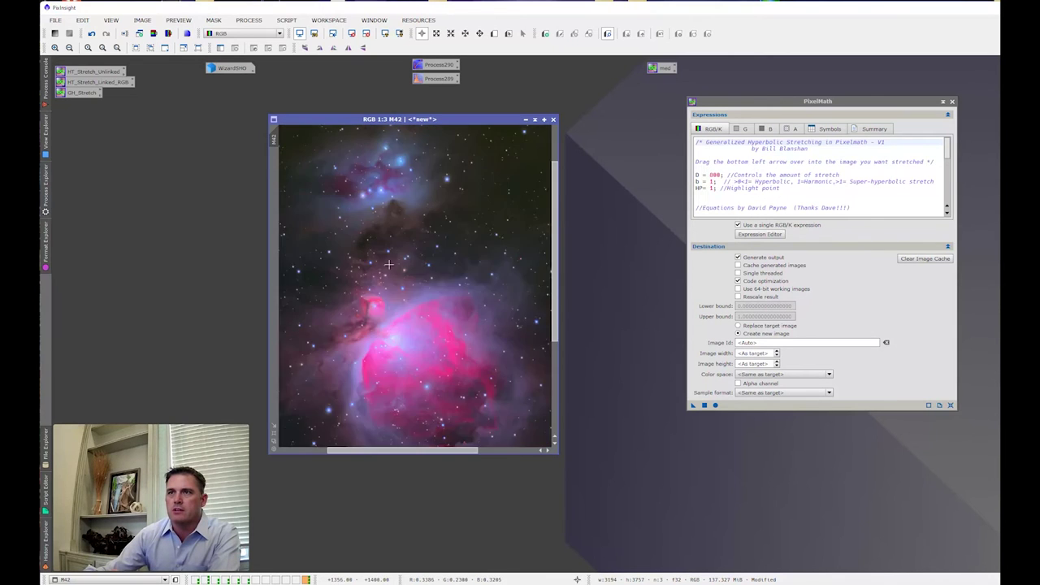
pyautogui.scroll(3, 425, 212)
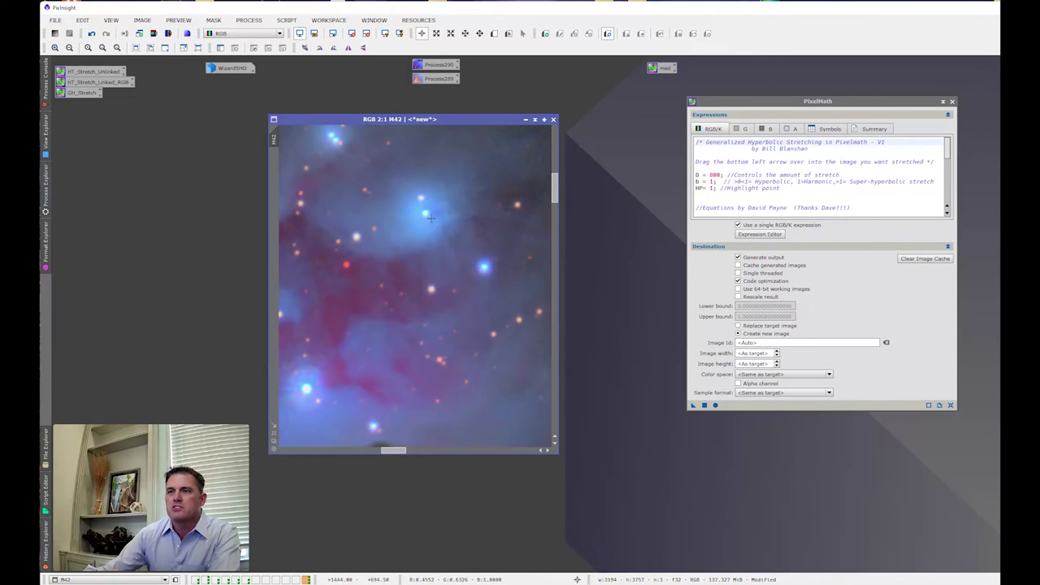
pyautogui.scroll(-3, 476, 254)
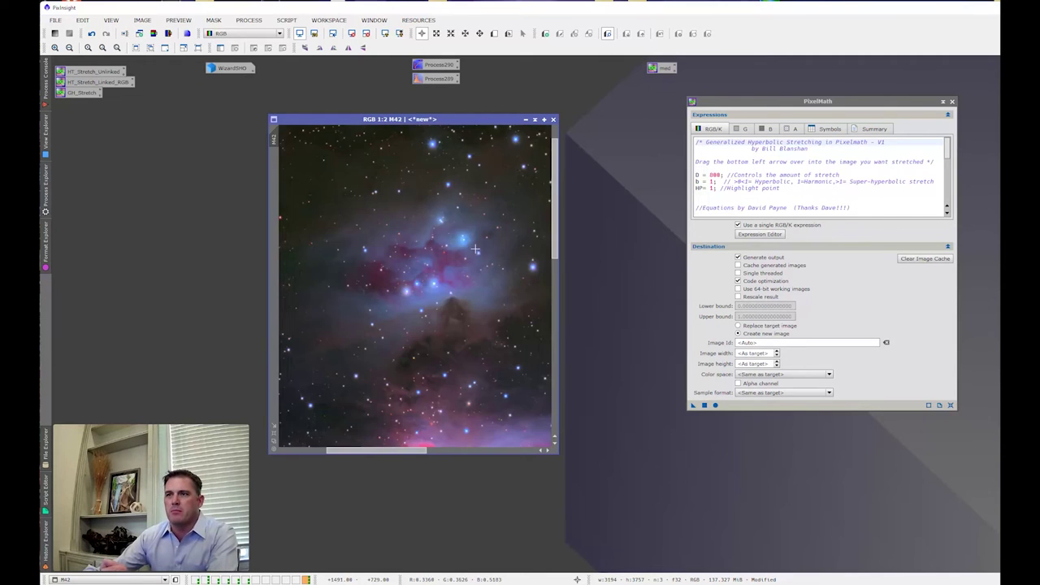
pyautogui.scroll(4, 472, 228)
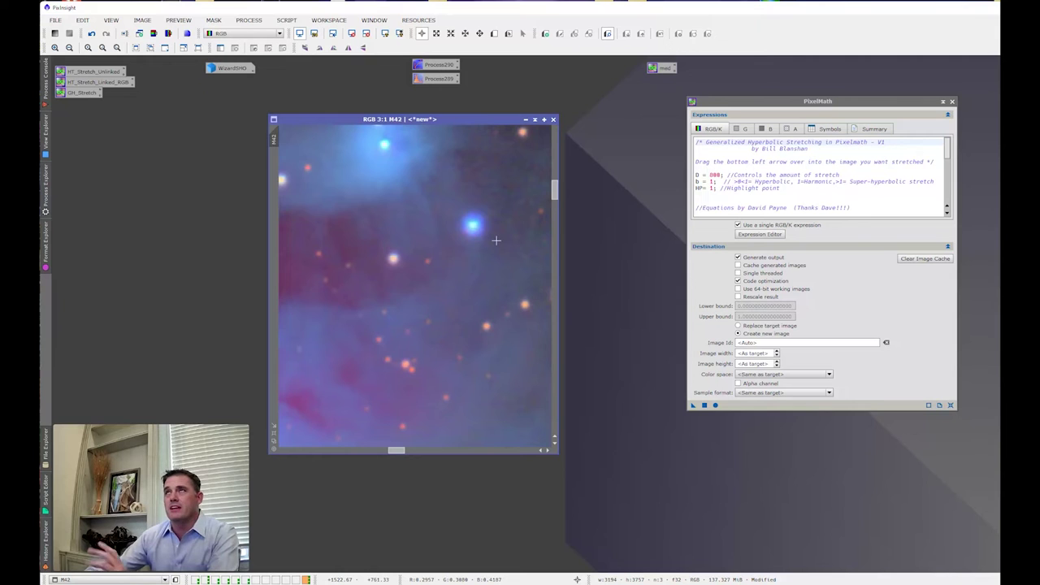
pyautogui.scroll(-4, 487, 244)
pyautogui.scroll(2, 432, 257)
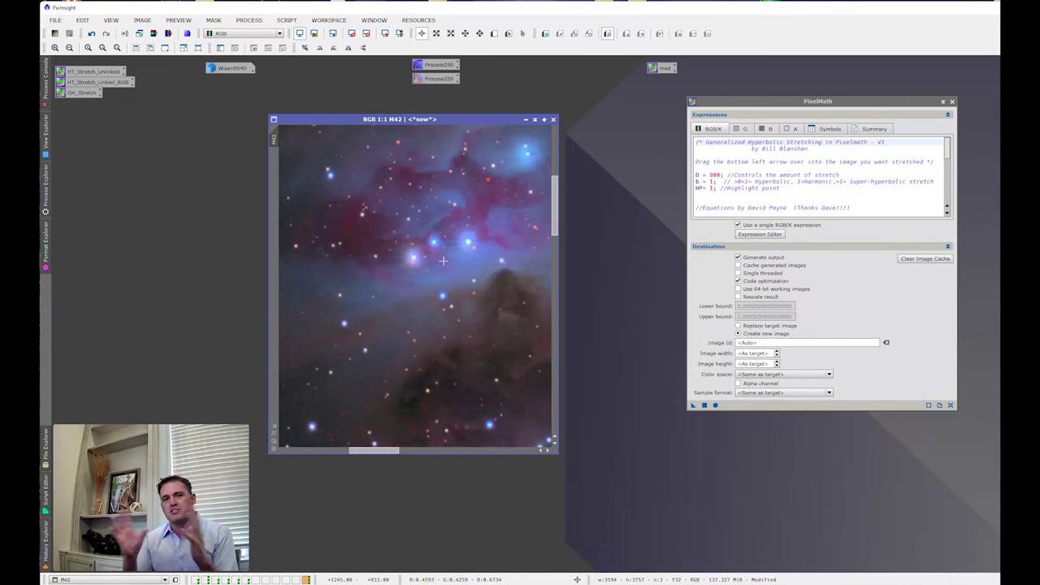
pyautogui.scroll(-2, 361, 156)
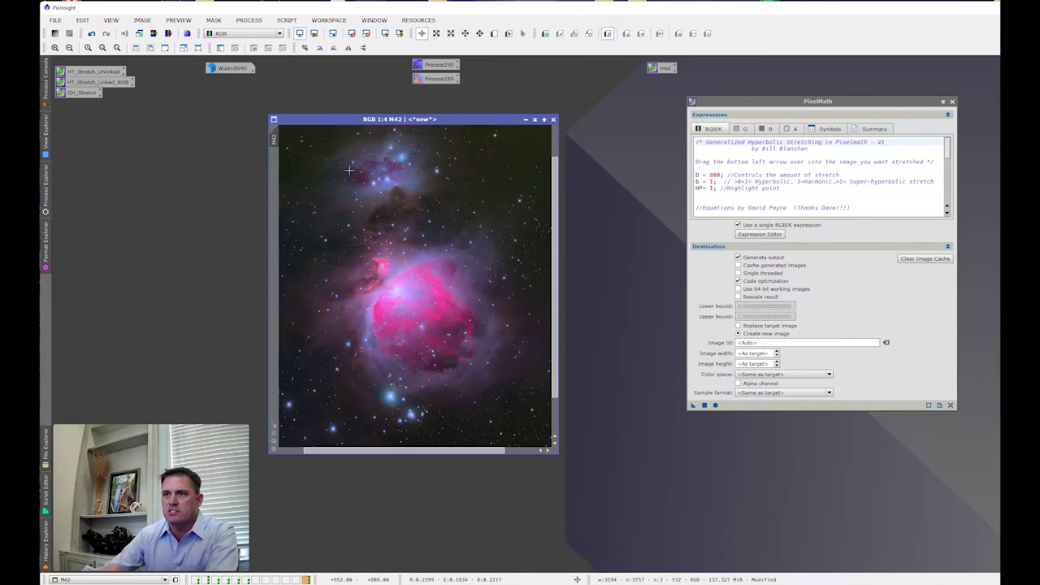
pyautogui.scroll(2, 395, 419)
pyautogui.scroll(-3, 482, 361)
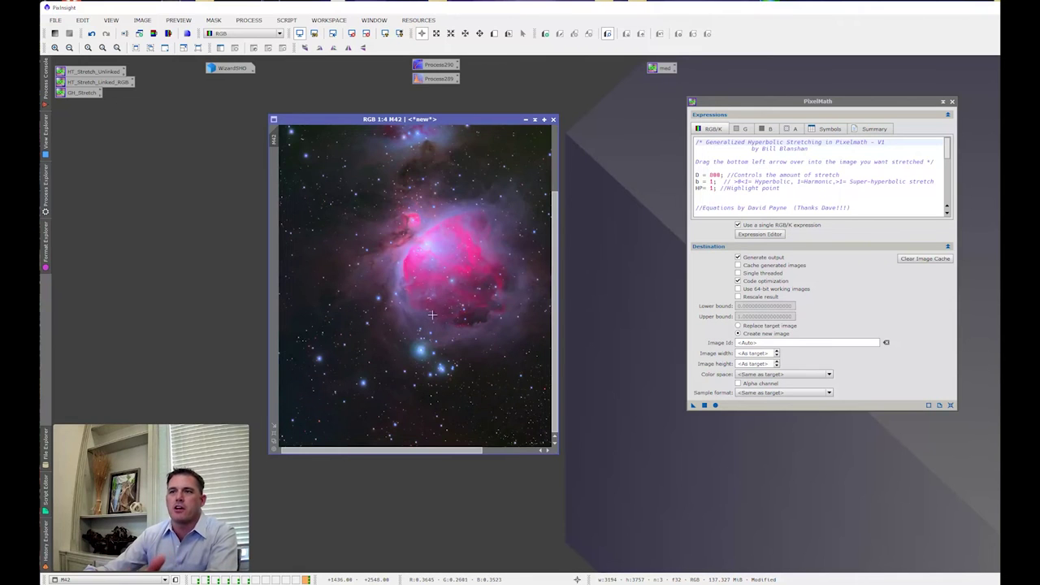
pyautogui.scroll(2, 428, 317)
pyautogui.scroll(2, 427, 318)
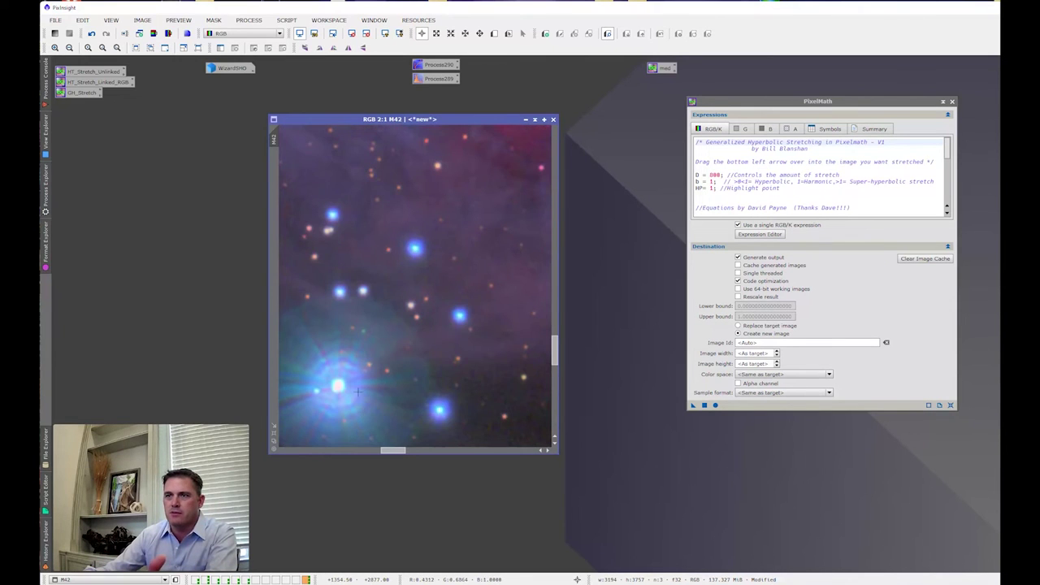
pyautogui.scroll(-5, 456, 358)
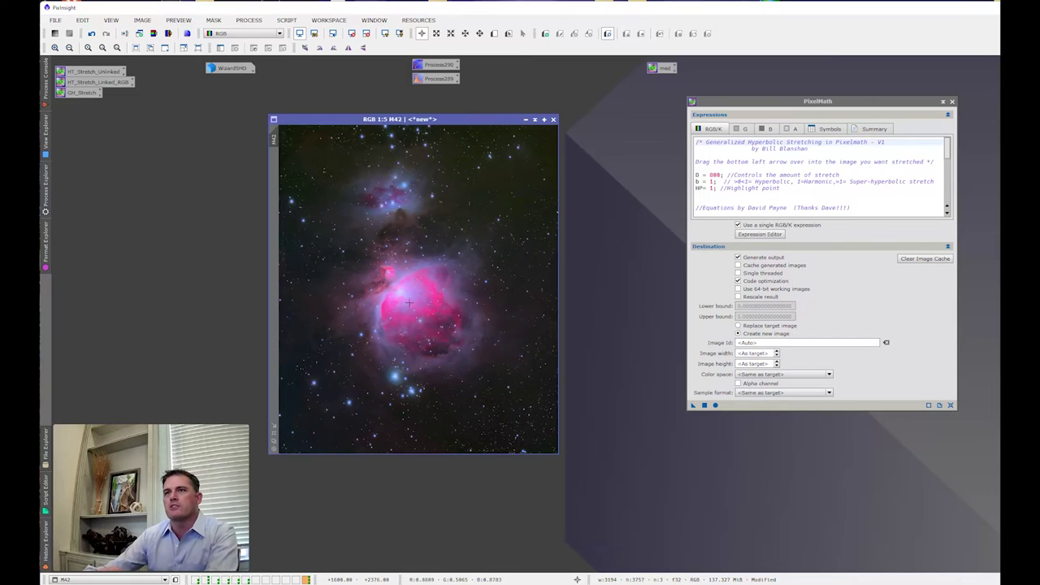
pyautogui.scroll(3, 406, 309)
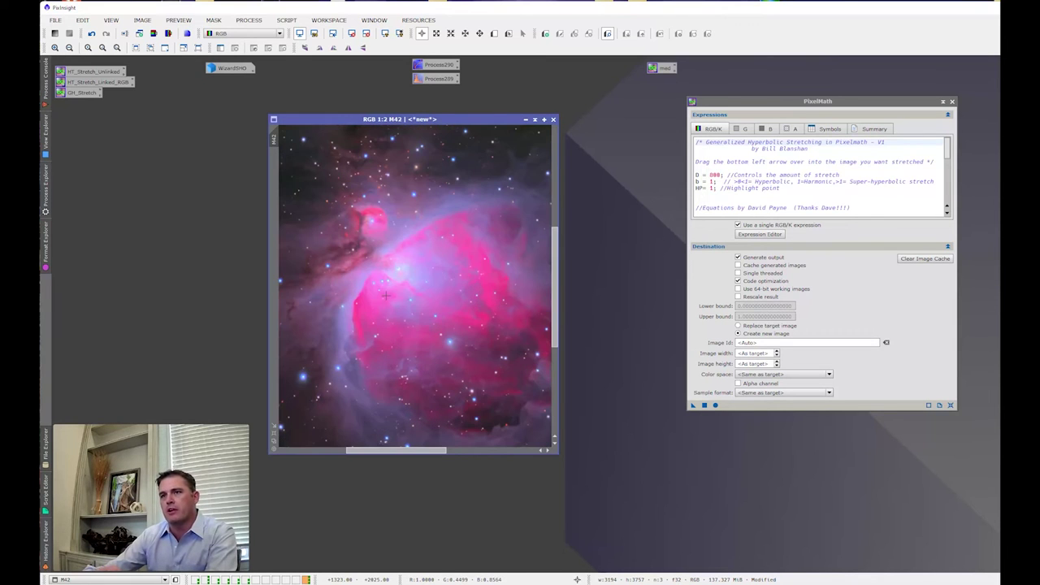
pyautogui.scroll(-3, 386, 295)
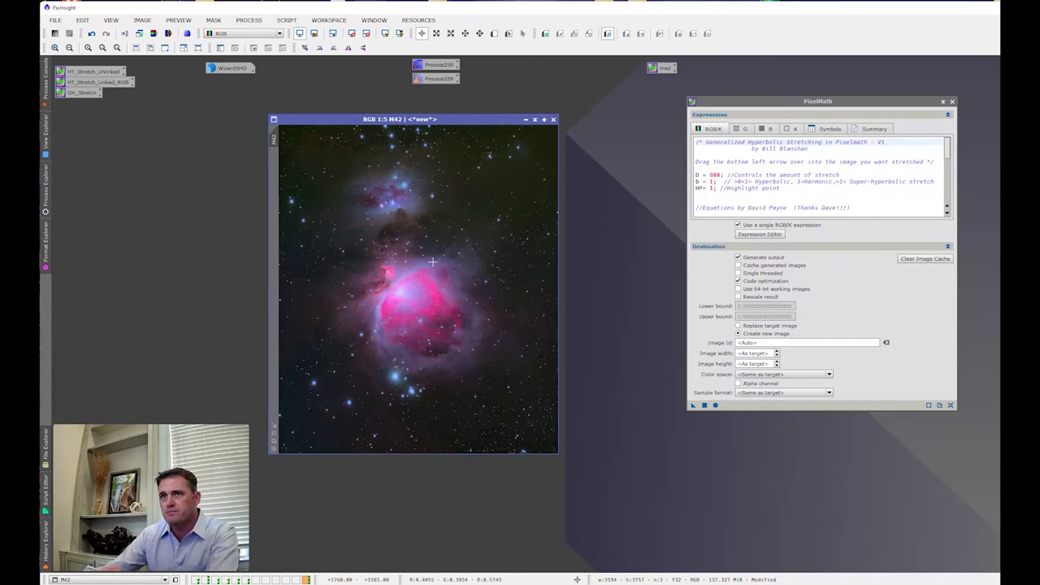
pyautogui.click(92, 34)
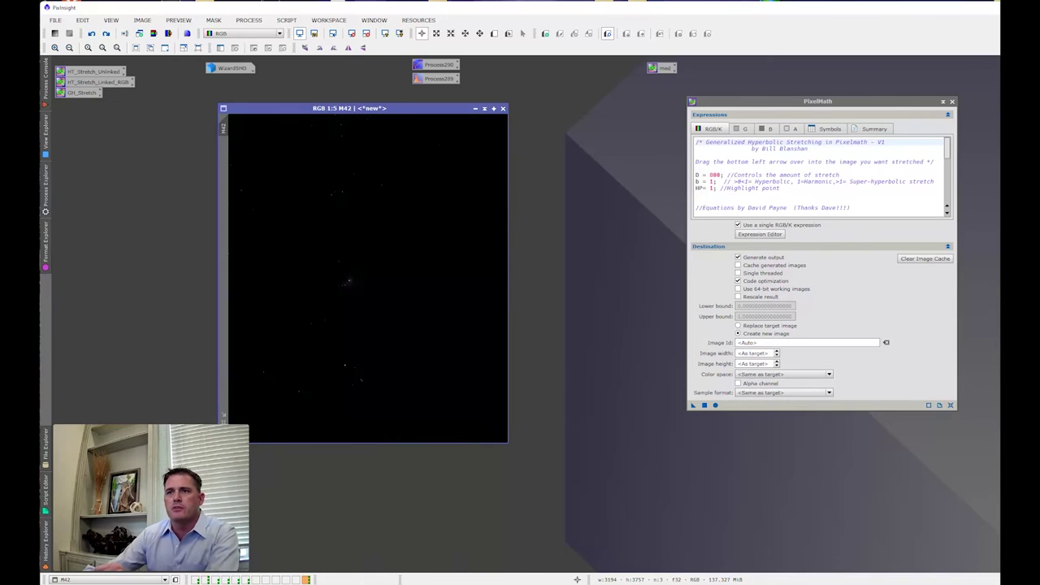
pyautogui.moveTo(376, 109); pyautogui.dragTo(359, 107)
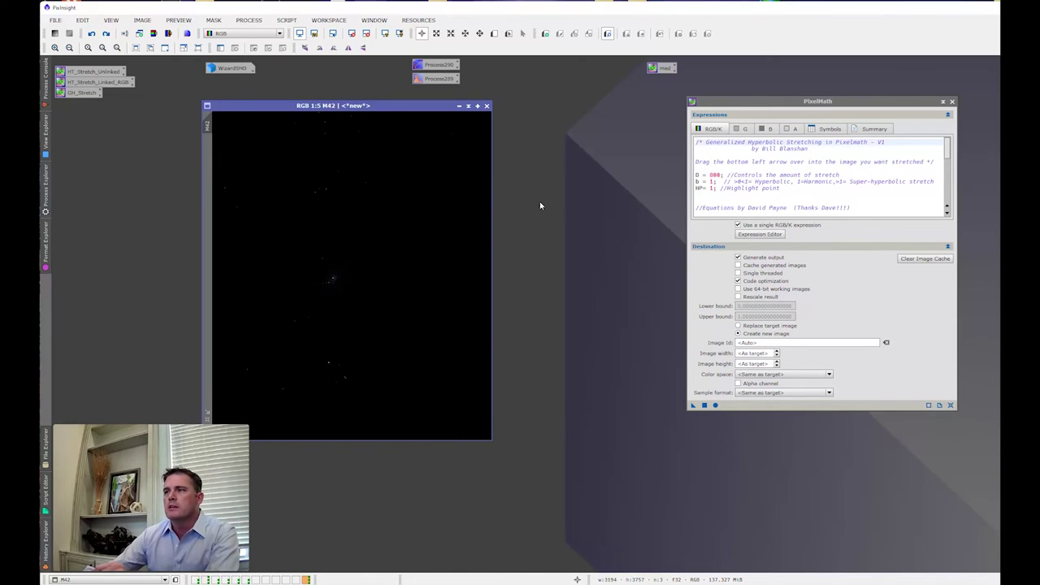
pyautogui.moveTo(746, 104); pyautogui.dragTo(728, 108)
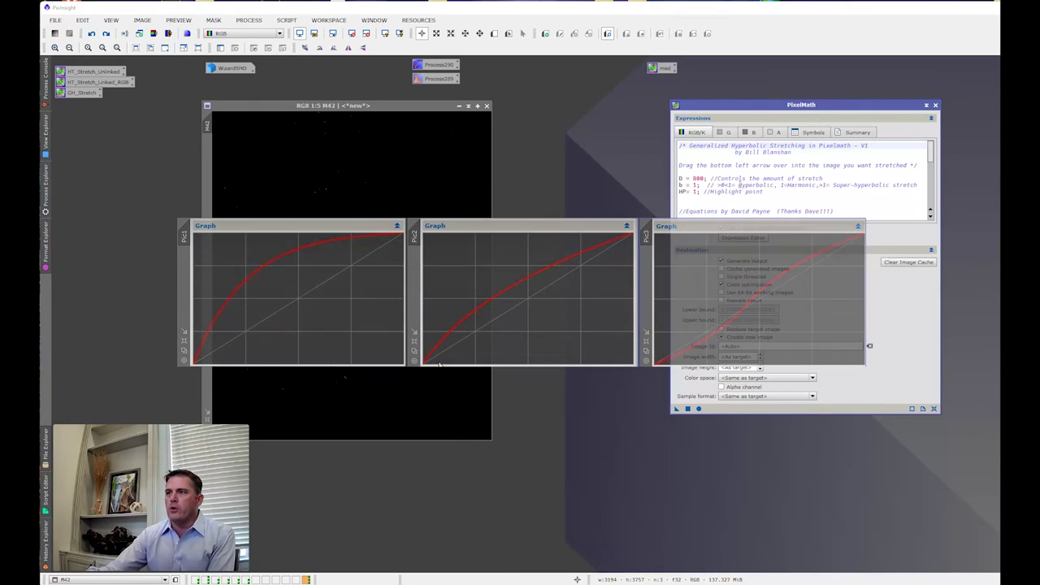
pyautogui.scroll(-5, 803, 179)
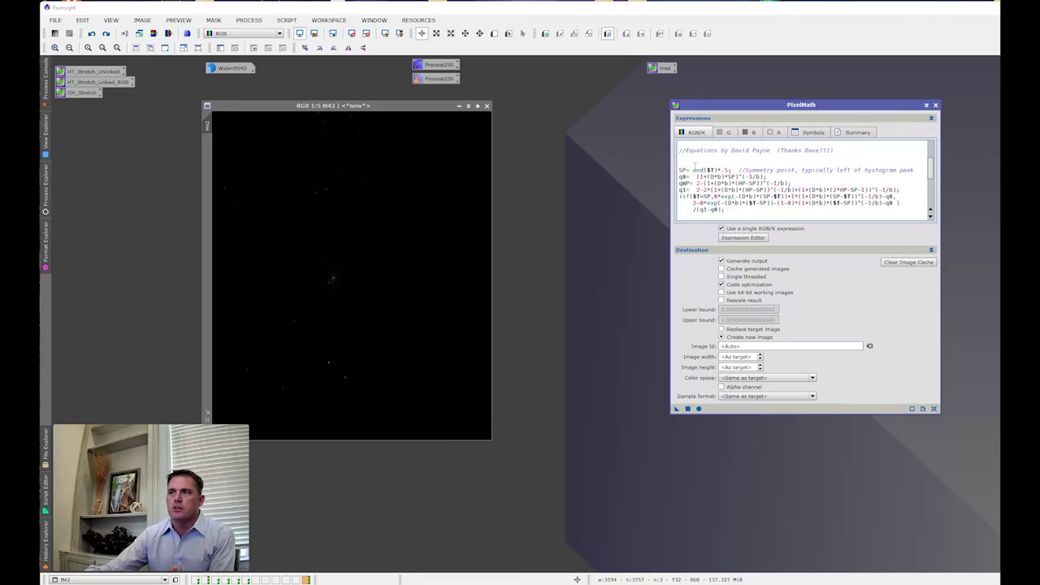
# Scroll through the GH_Stretch expression and shift the PixelMath window slightly right.
pyautogui.scroll(3, 684, 169)
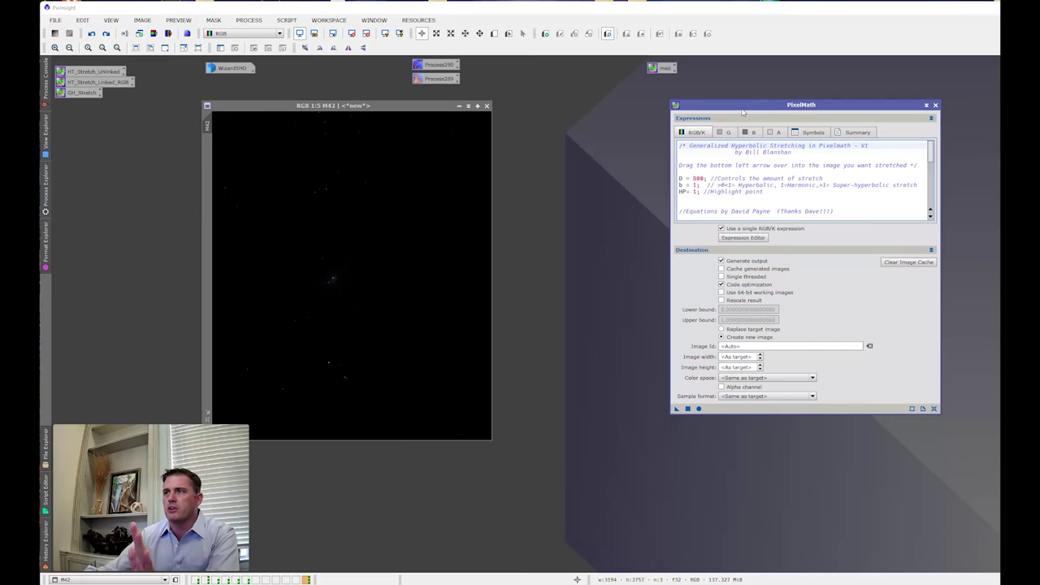
pyautogui.moveTo(744, 105); pyautogui.dragTo(770, 108)
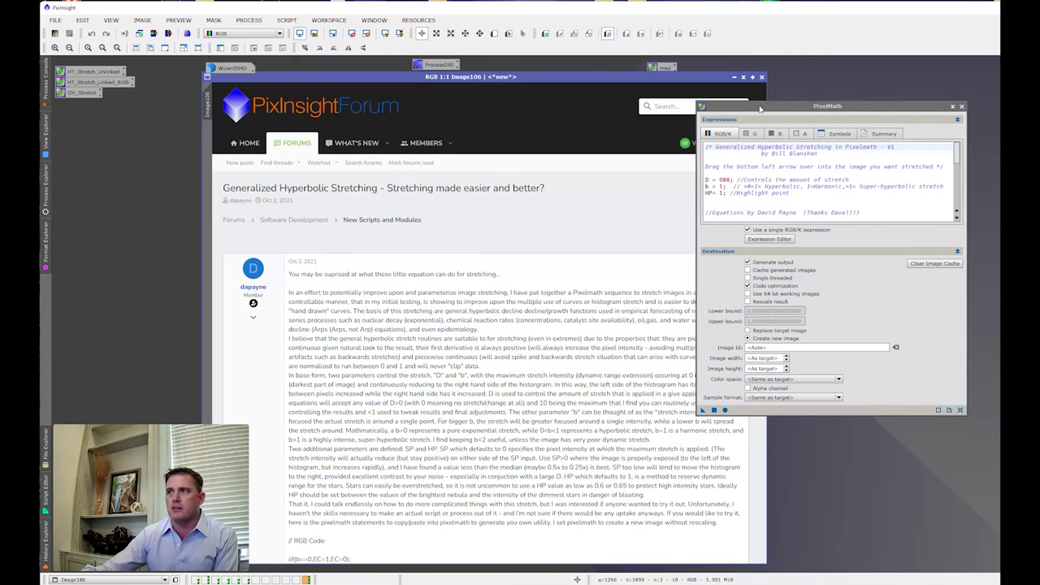
# Iconize the forum post and GHS website screenshots and bring PixelMath fully back on screen.
pyautogui.moveTo(761, 109); pyautogui.dragTo(826, 112)
pyautogui.scroll(-3, 580, 282)
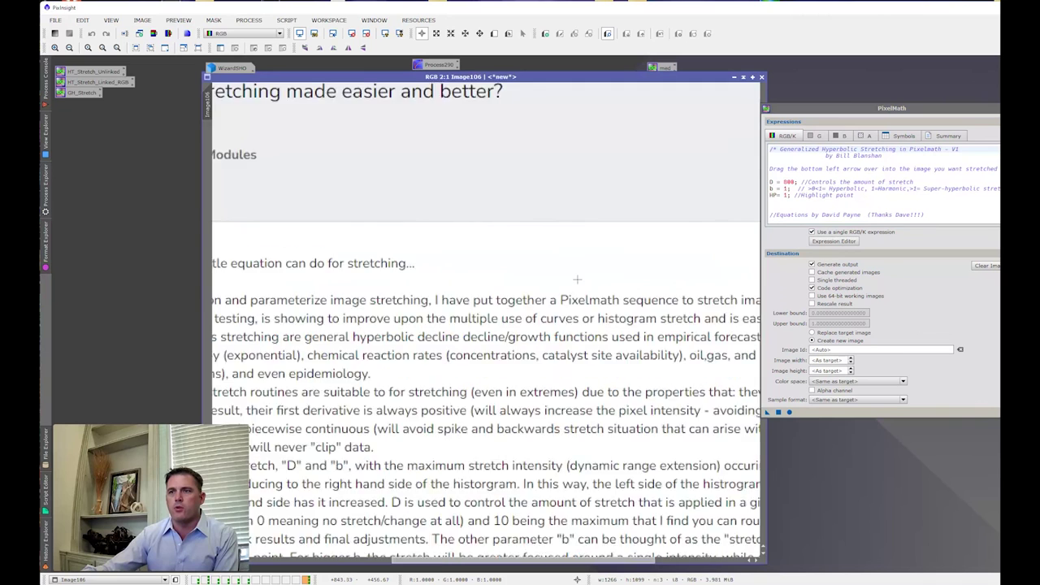
pyautogui.scroll(1, 532, 322)
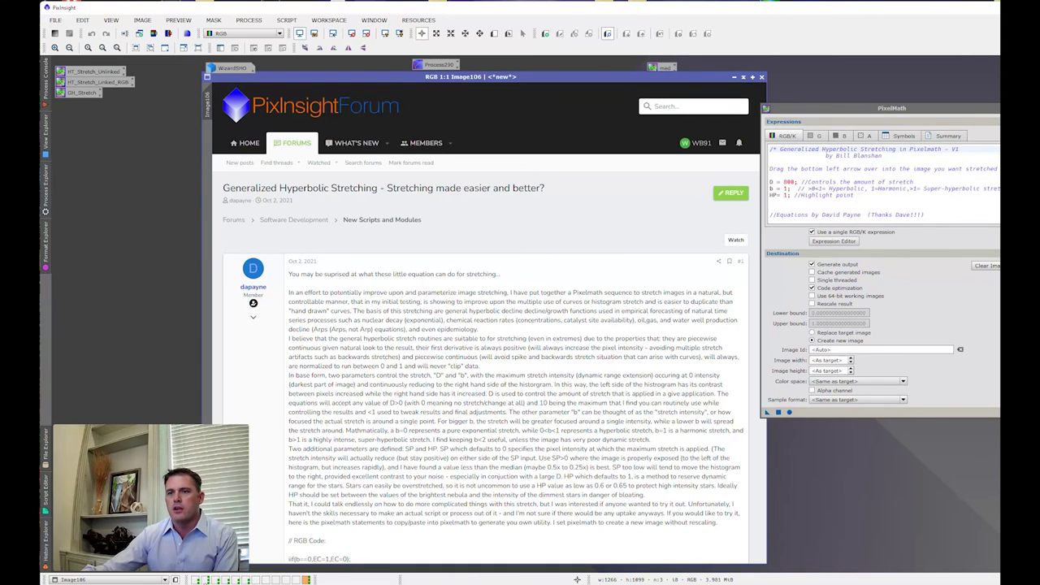
pyautogui.click(734, 78)
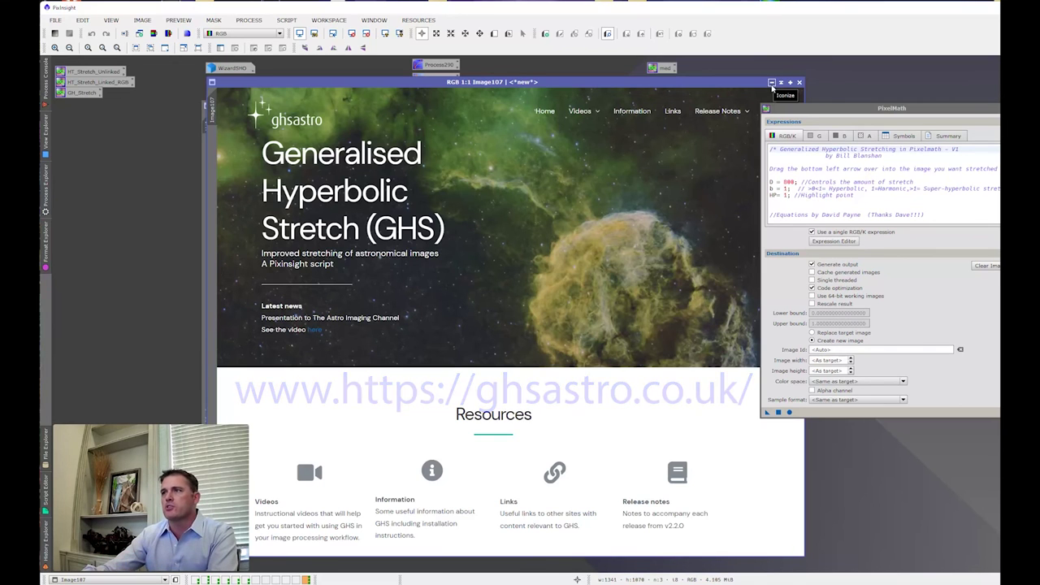
pyautogui.click(772, 83)
pyautogui.moveTo(813, 108); pyautogui.dragTo(745, 103)
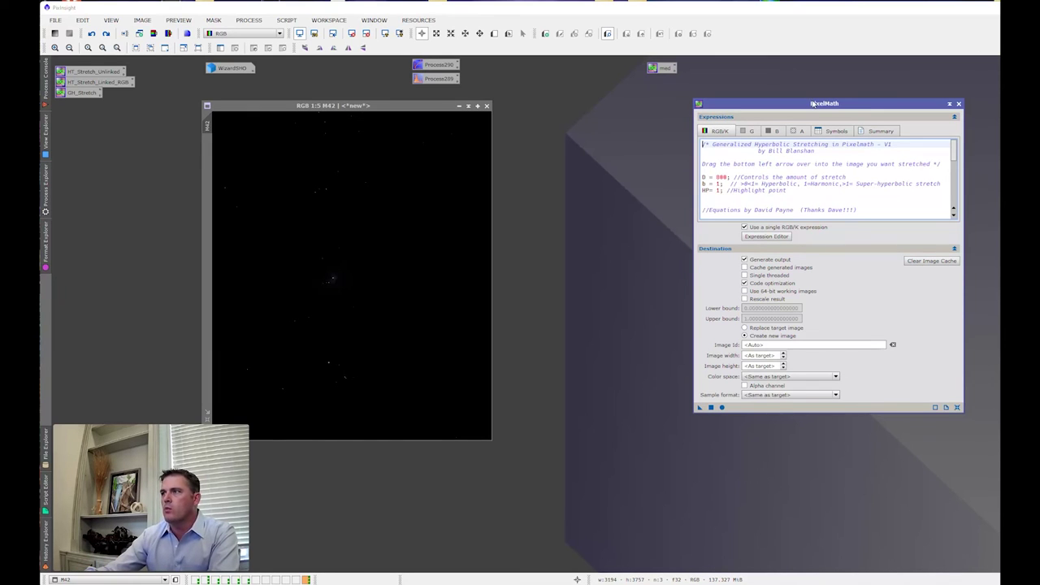
pyautogui.moveTo(814, 104); pyautogui.dragTo(813, 108)
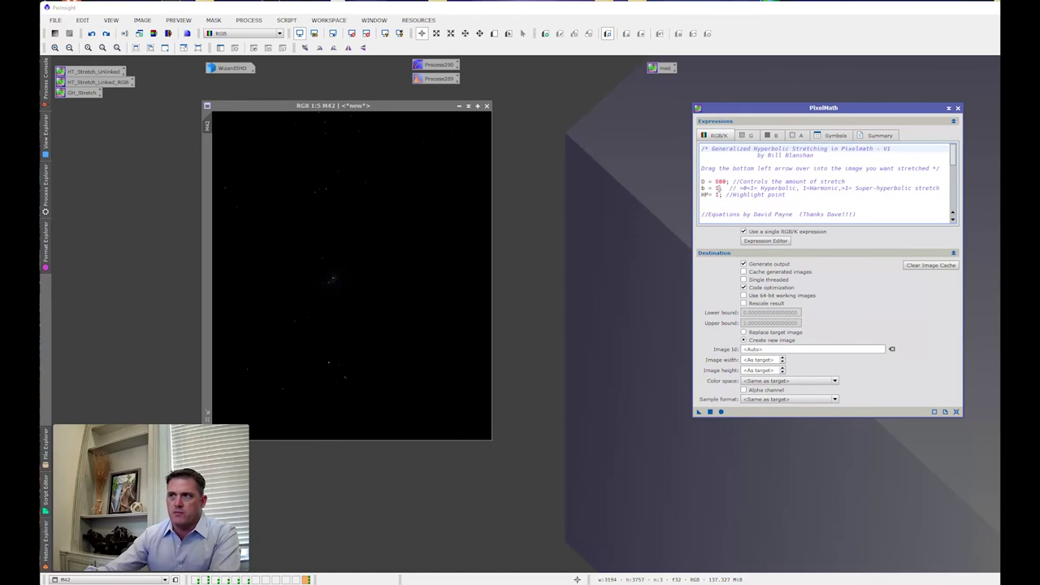
# Apply GH_Stretch to M42 as Image158, change D to 1000, reapply, and arrange the results.
pyautogui.moveTo(697, 413); pyautogui.dragTo(391, 286)
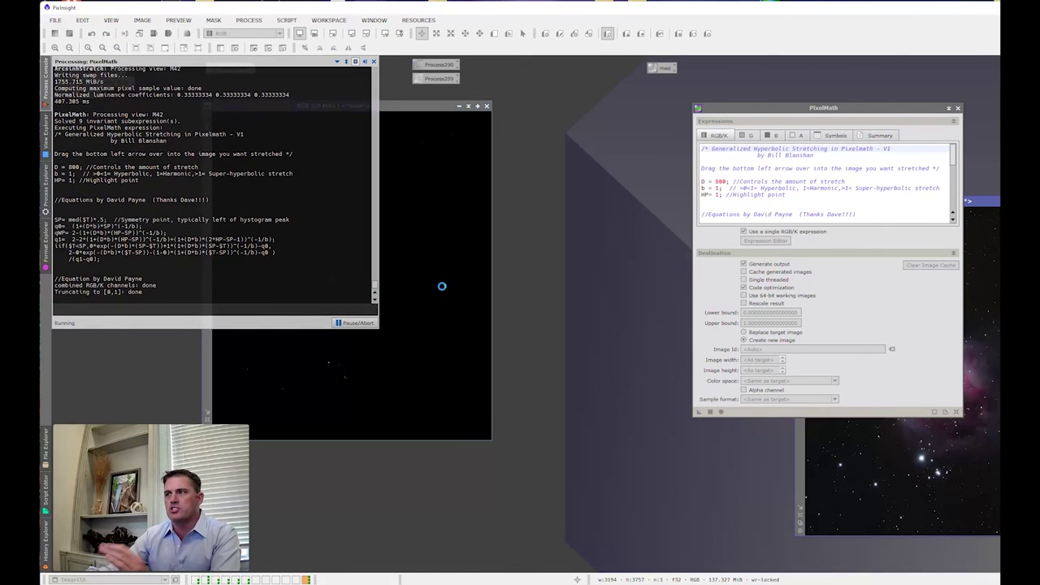
pyautogui.moveTo(988, 203); pyautogui.dragTo(486, 152)
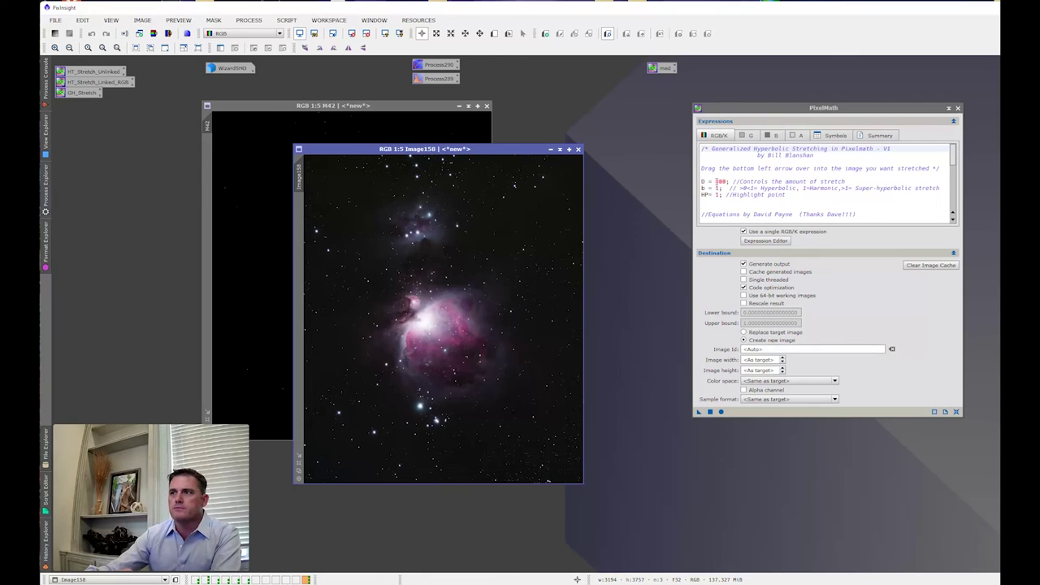
pyautogui.moveTo(721, 175)
pyautogui.mouseDown()
pyautogui.moveTo(706, 180)
pyautogui.moveTo(718, 182)
pyautogui.mouseUp()
pyautogui.click(720, 181)
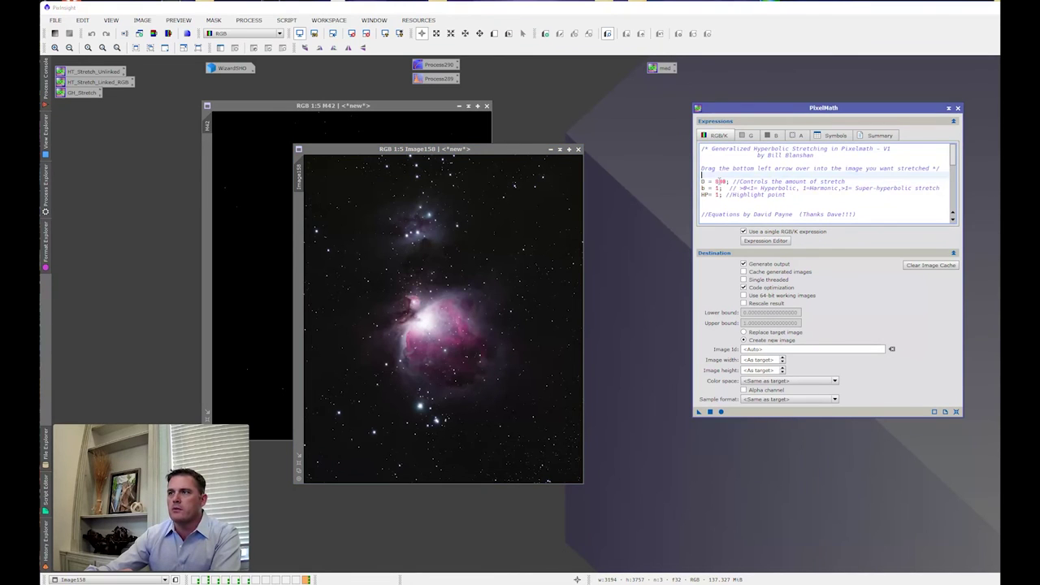
pyautogui.write('0')
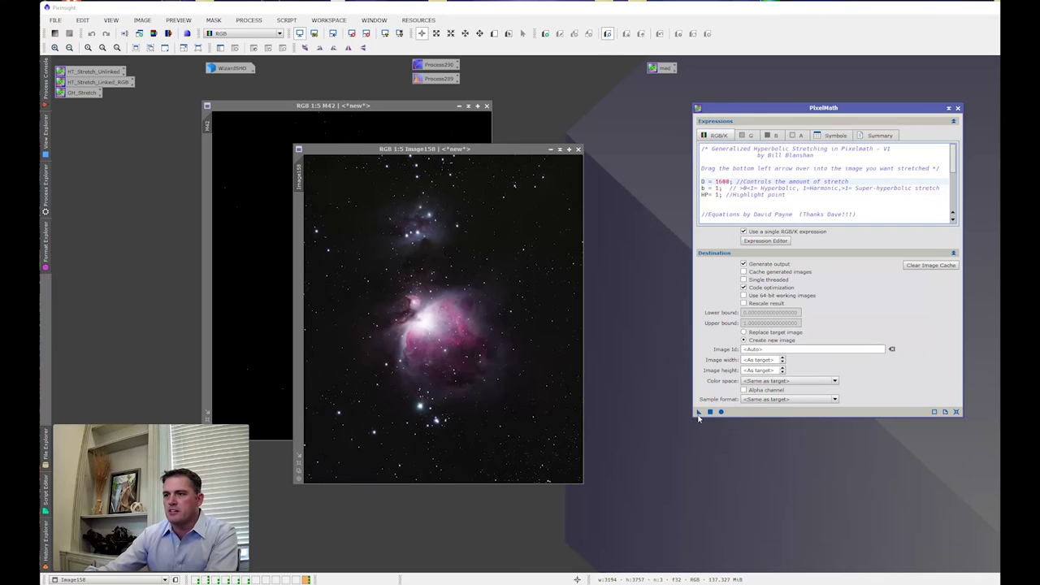
pyautogui.moveTo(283, 203); pyautogui.dragTo(280, 201)
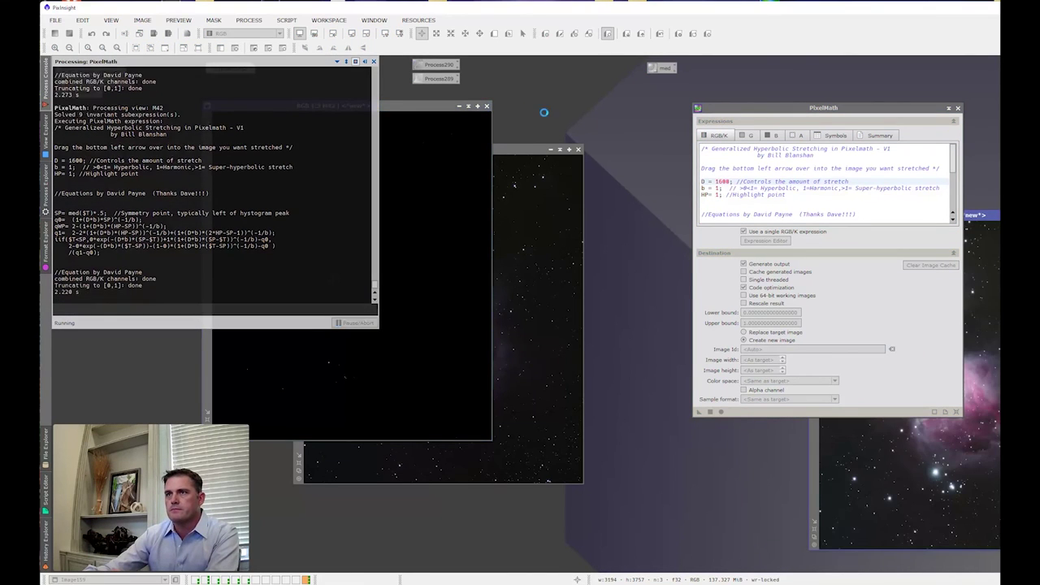
pyautogui.moveTo(403, 111); pyautogui.dragTo(280, 116)
pyautogui.moveTo(487, 149); pyautogui.dragTo(445, 134)
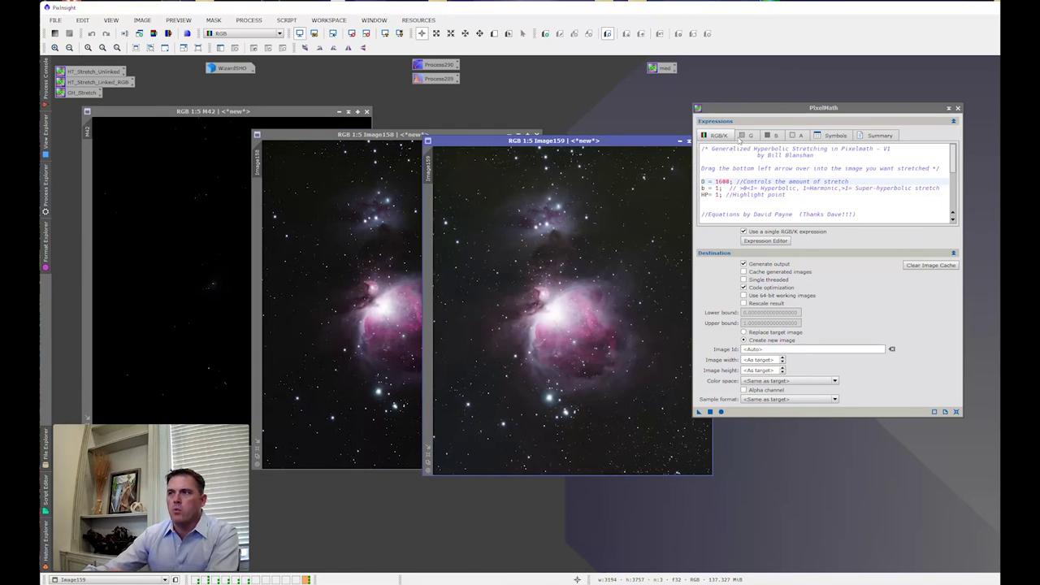
# Change D from 1600 to 2400 in the GH_Stretch expression and apply it to M42, creating Image160.
pyautogui.moveTo(737, 111); pyautogui.dragTo(756, 129)
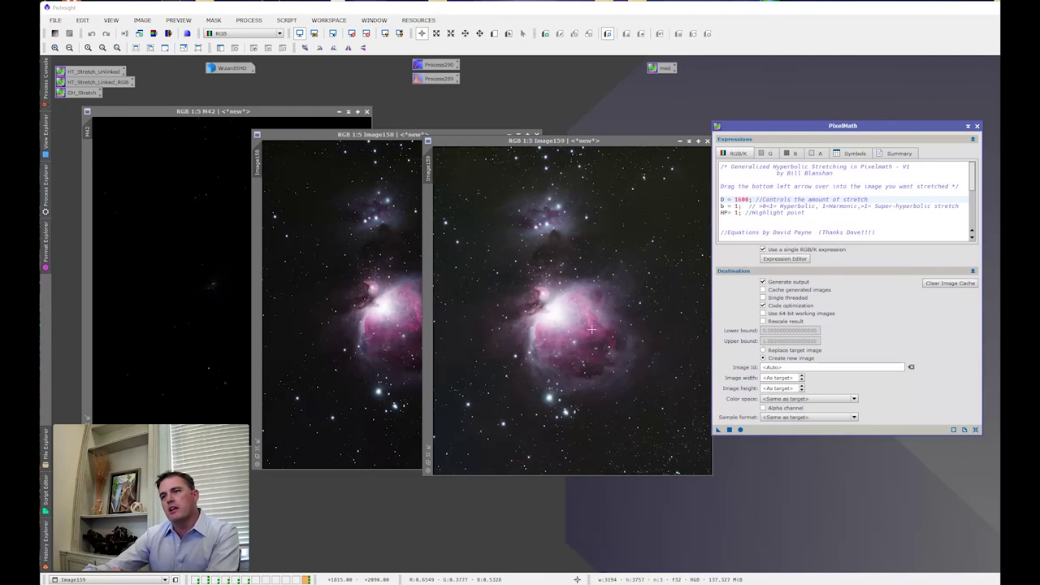
pyautogui.scroll(4, 569, 327)
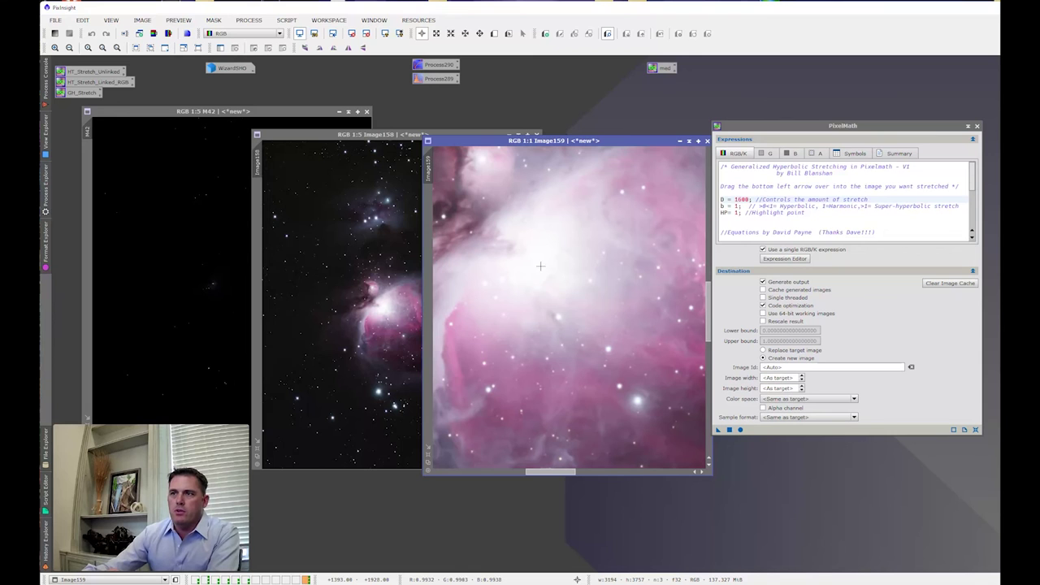
pyautogui.scroll(1, 528, 269)
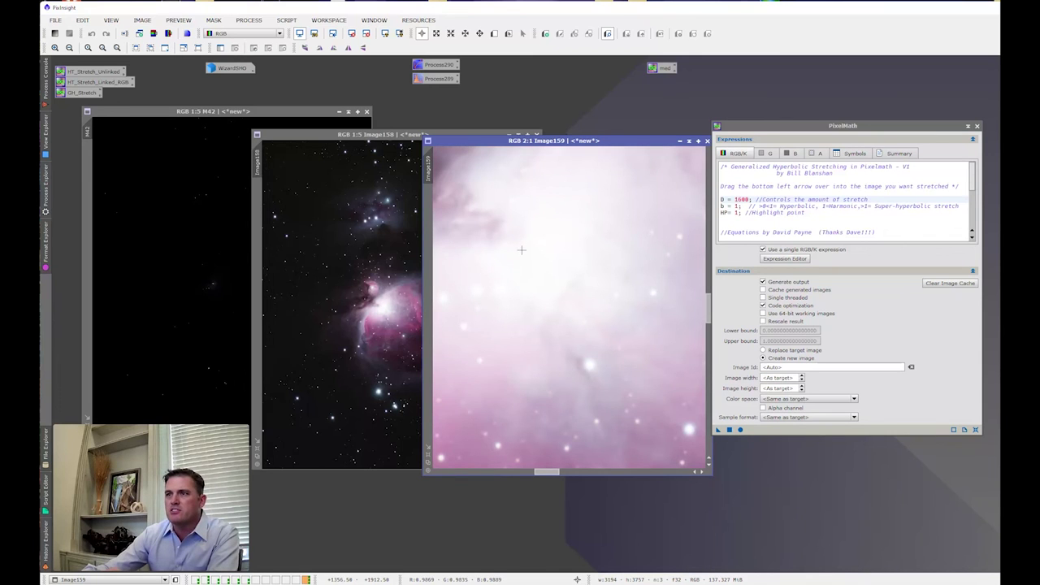
pyautogui.scroll(-1, 540, 265)
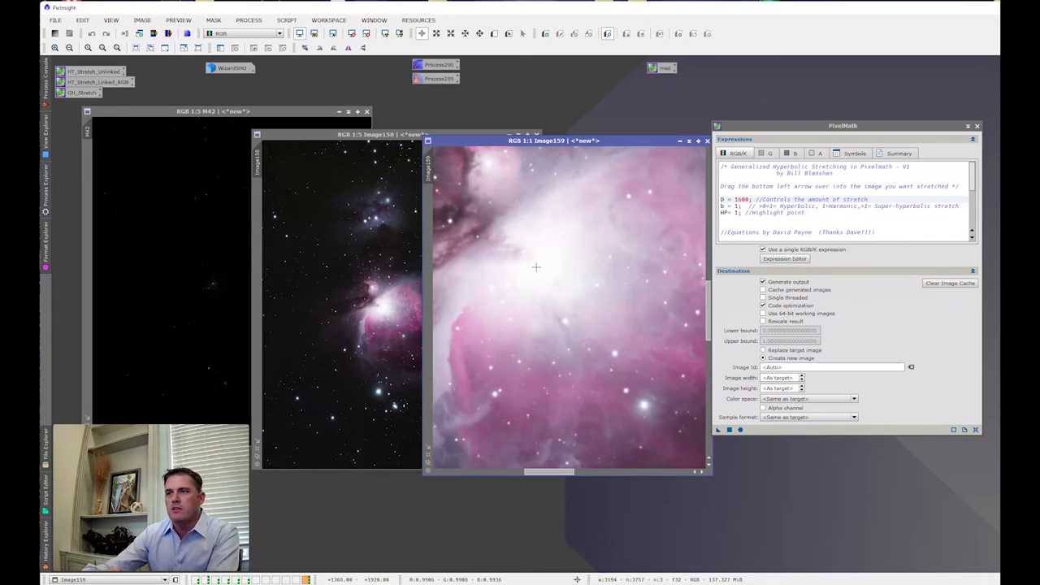
pyautogui.scroll(-1, 543, 285)
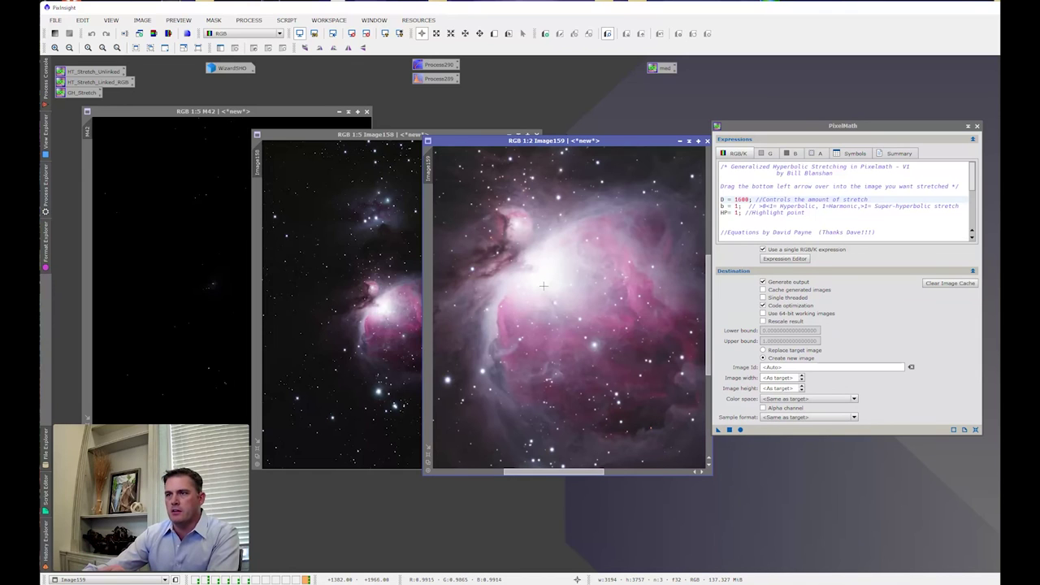
pyautogui.click(740, 199)
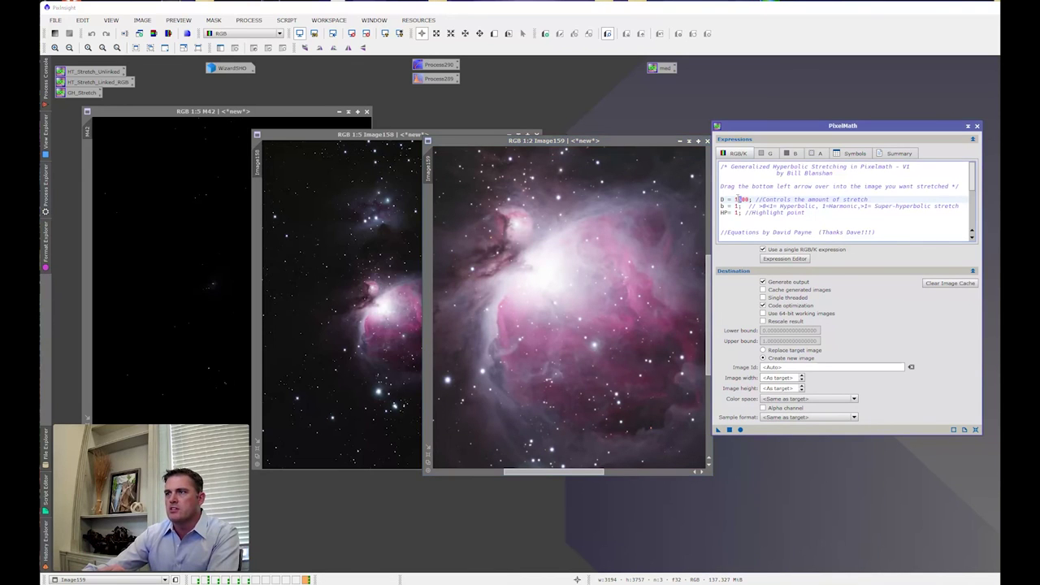
pyautogui.write('2400')
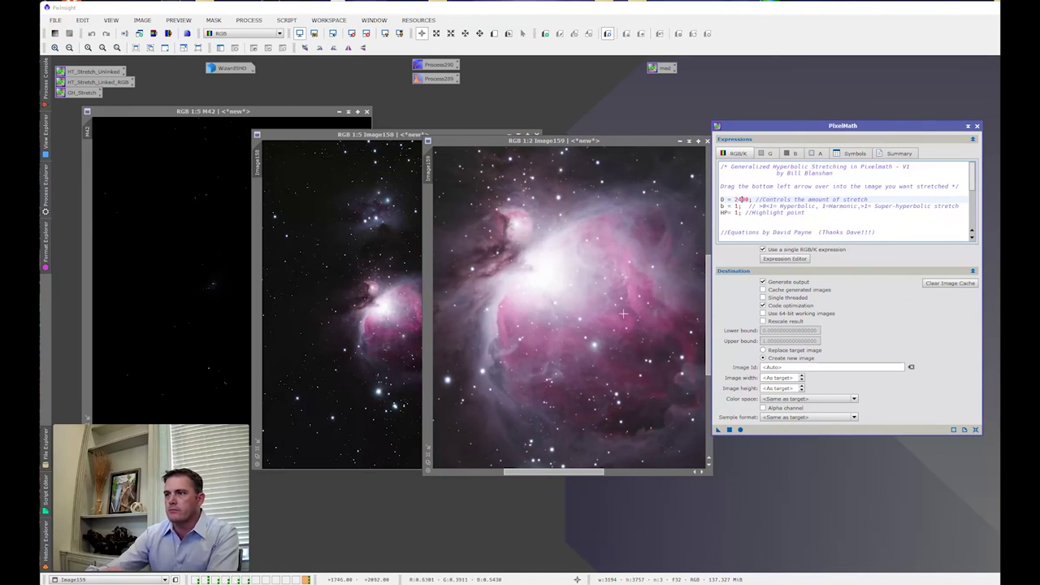
pyautogui.moveTo(718, 432); pyautogui.dragTo(216, 283)
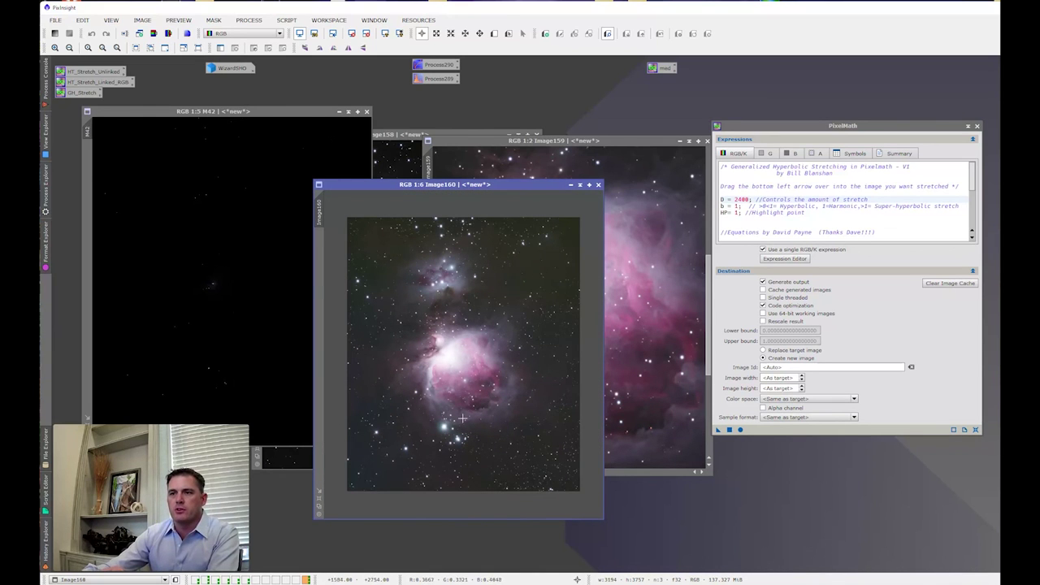
# Auto-stretch the original M42 with STF and zoom in to inspect Image160.
pyautogui.click(251, 144)
pyautogui.click(386, 33)
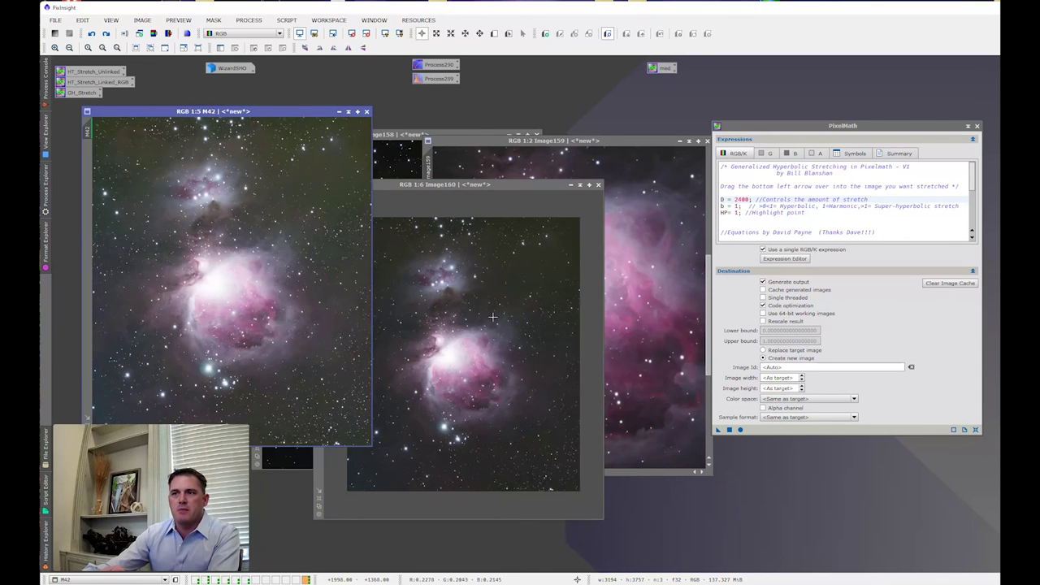
pyautogui.click(505, 291)
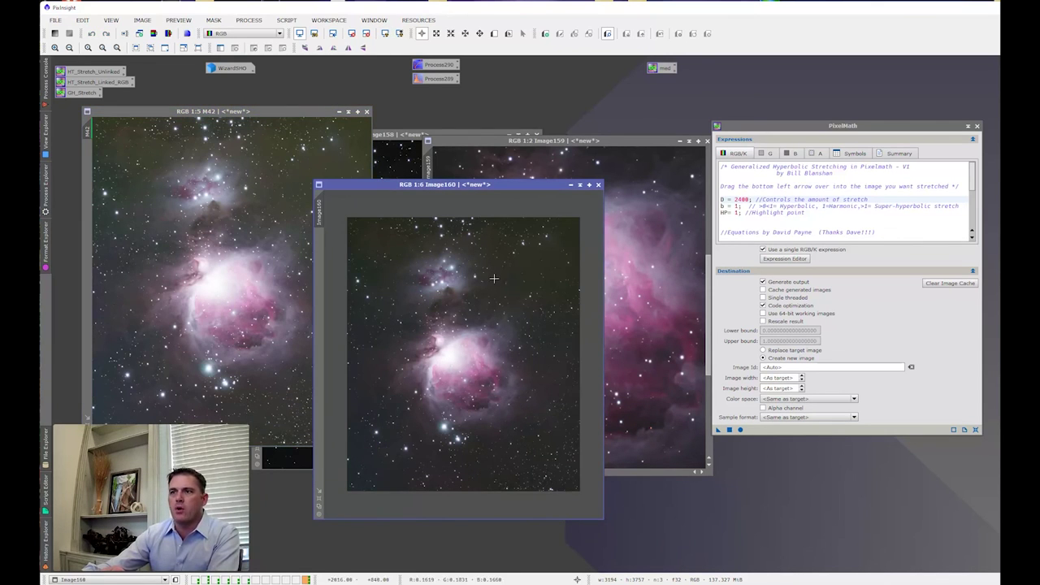
pyautogui.scroll(5, 458, 383)
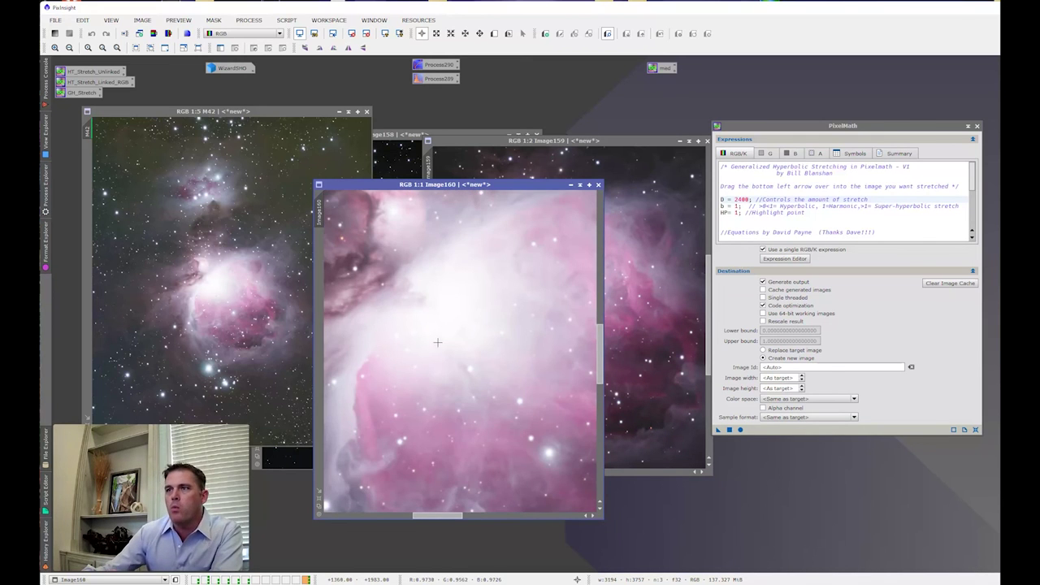
pyautogui.scroll(1, 437, 329)
pyautogui.scroll(-2, 466, 333)
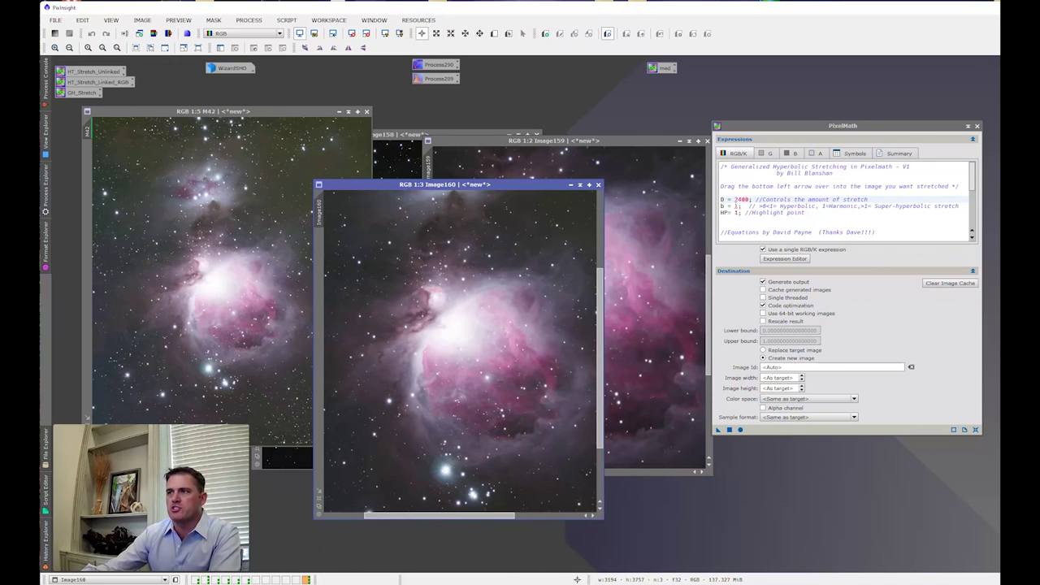
# Shift Image160 to the right, close Image158, and lower the expression window.
pyautogui.moveTo(511, 188); pyautogui.dragTo(528, 116)
pyautogui.click(527, 135)
pyautogui.click(537, 136)
pyautogui.moveTo(801, 127); pyautogui.dragTo(804, 152)
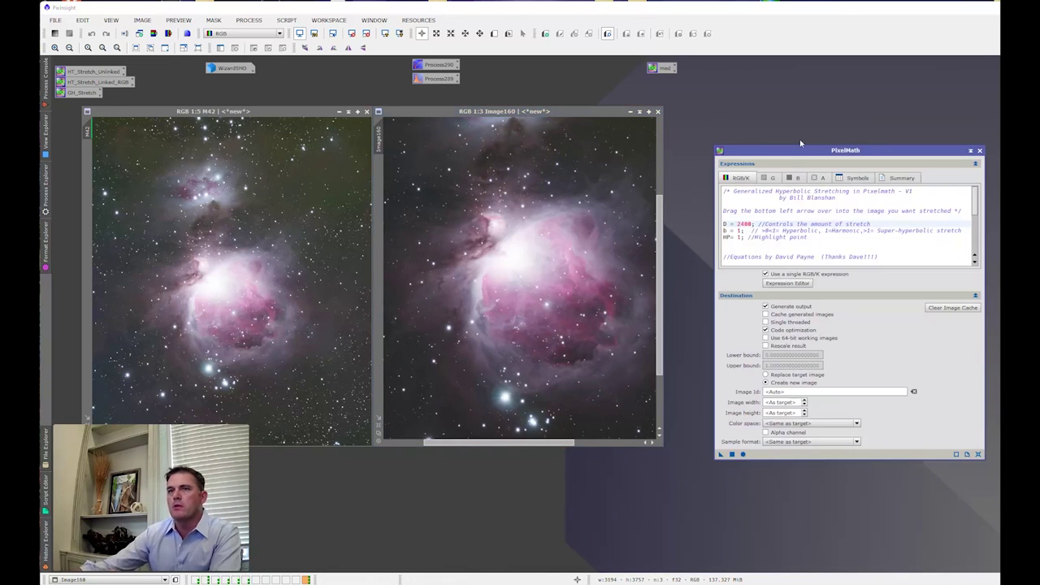
# Place Image160 beside M42, change b from 1 to 3, and apply the stretch to M42.
pyautogui.moveTo(549, 111); pyautogui.dragTo(428, 114)
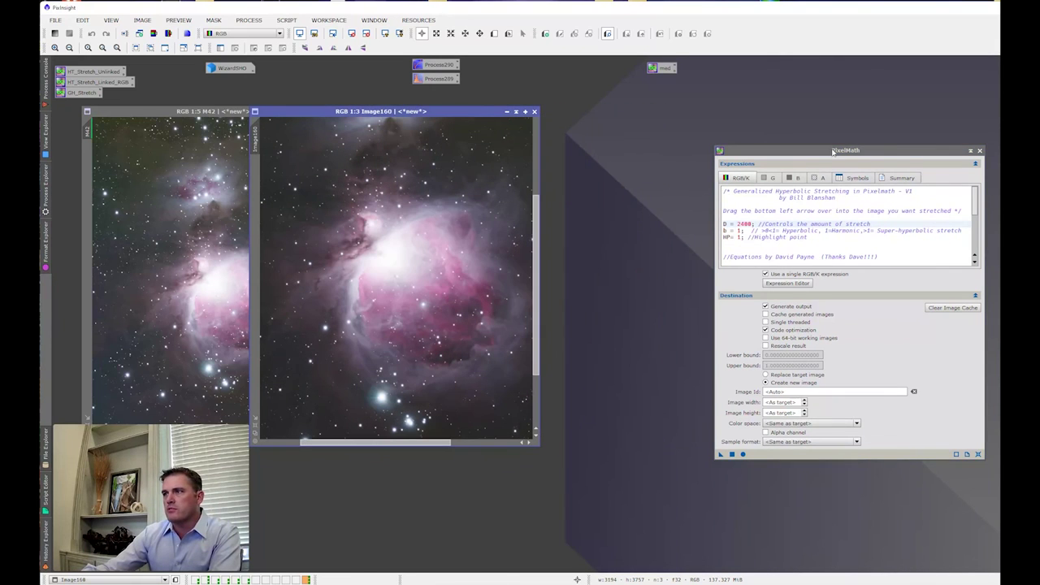
pyautogui.moveTo(834, 151); pyautogui.dragTo(800, 134)
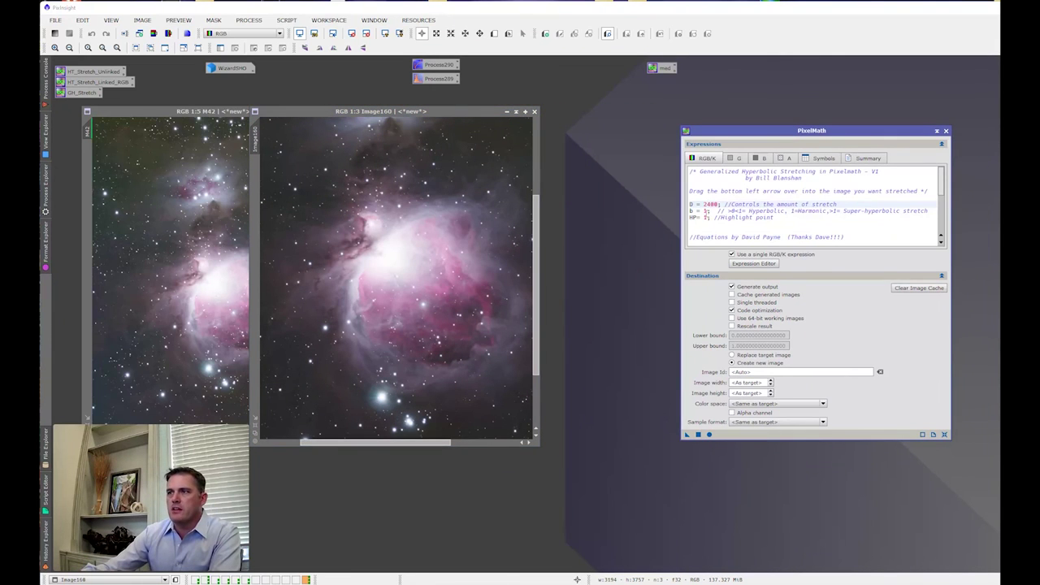
pyautogui.click(706, 211)
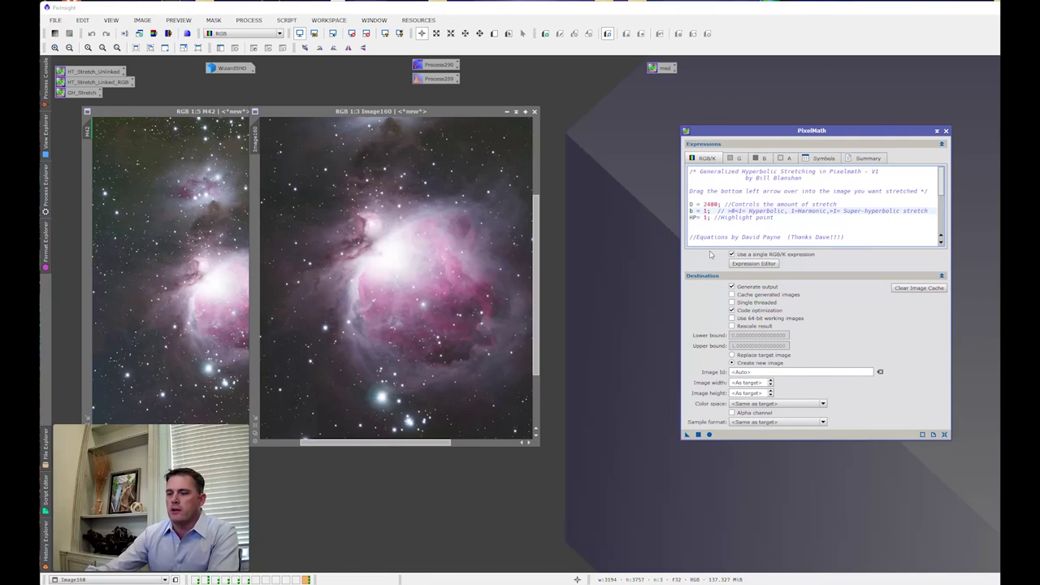
pyautogui.press('BackSpace')
pyautogui.write('3')
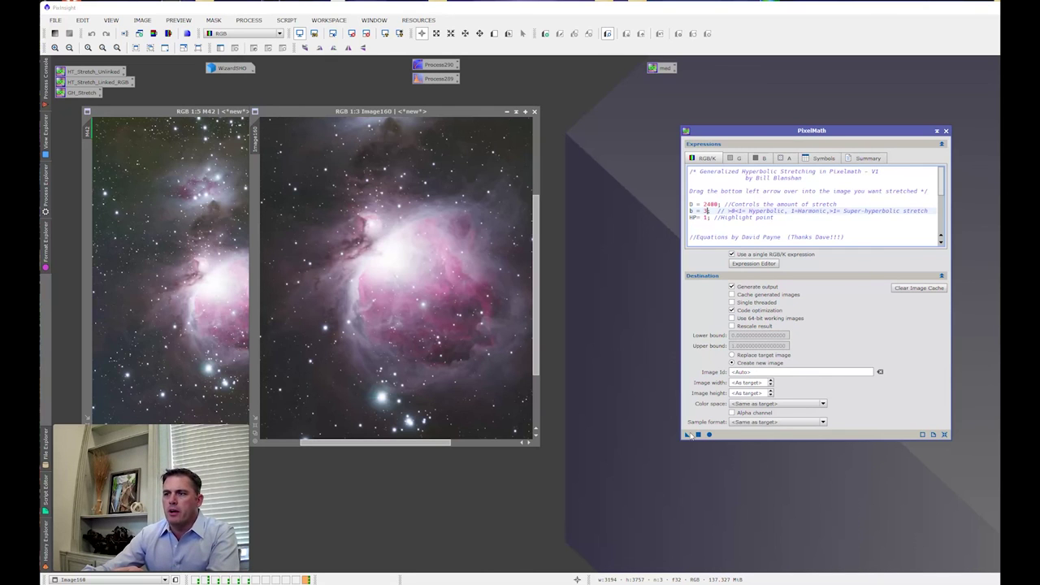
pyautogui.moveTo(687, 435); pyautogui.dragTo(163, 283)
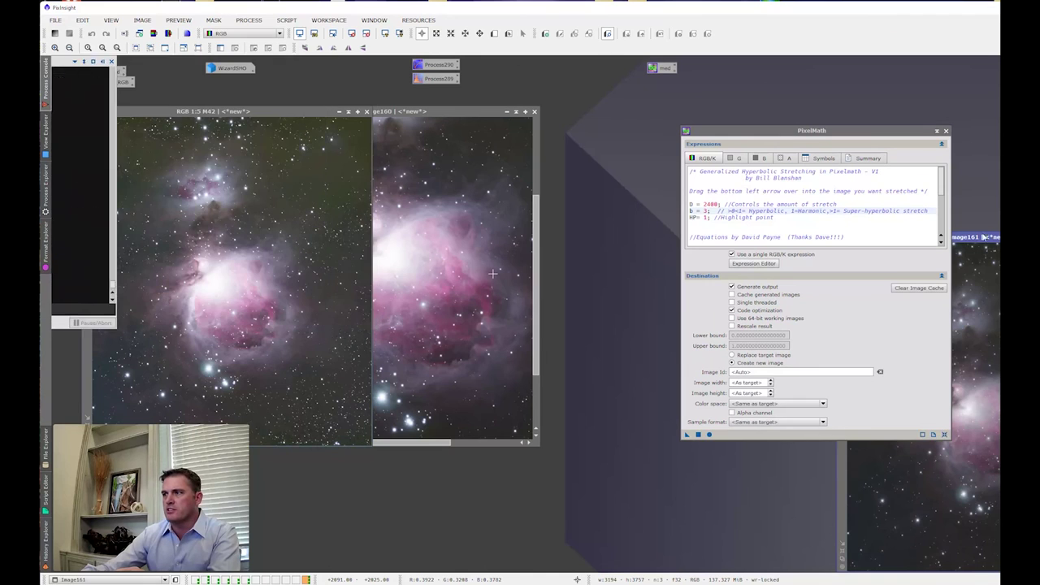
# Center and zoom into the new Image161, then drop the stretch settings onto the workspace as an icon.
pyautogui.moveTo(983, 236); pyautogui.dragTo(424, 155)
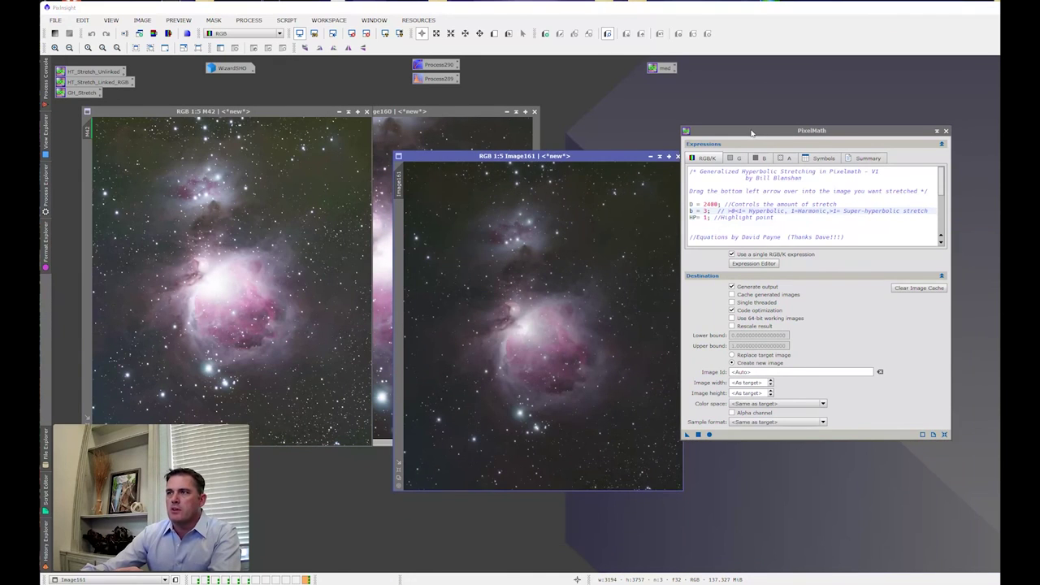
pyautogui.moveTo(751, 132); pyautogui.dragTo(774, 133)
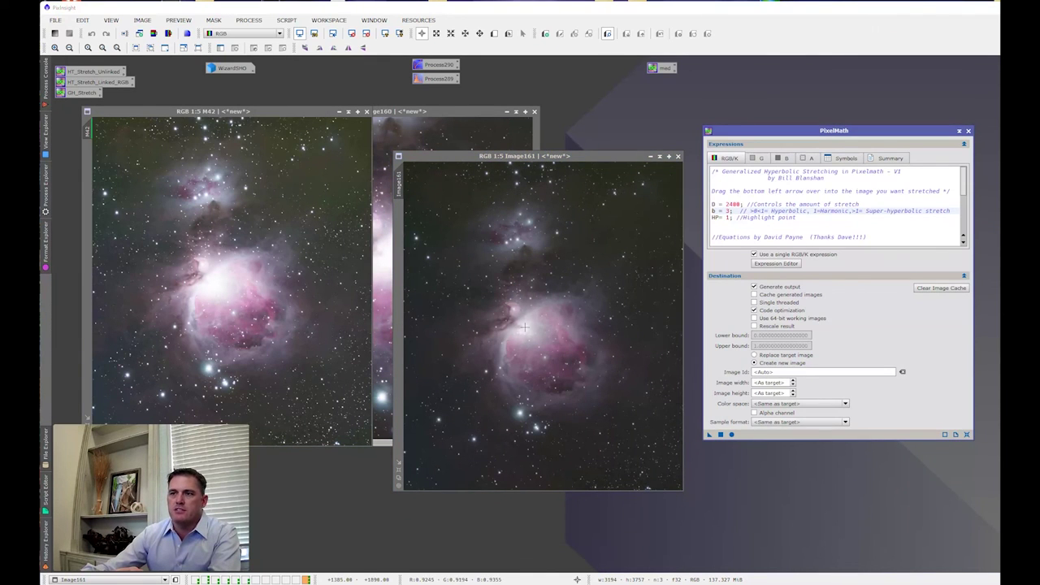
pyautogui.click(563, 411)
pyautogui.scroll(3, 525, 417)
pyautogui.scroll(1, 526, 417)
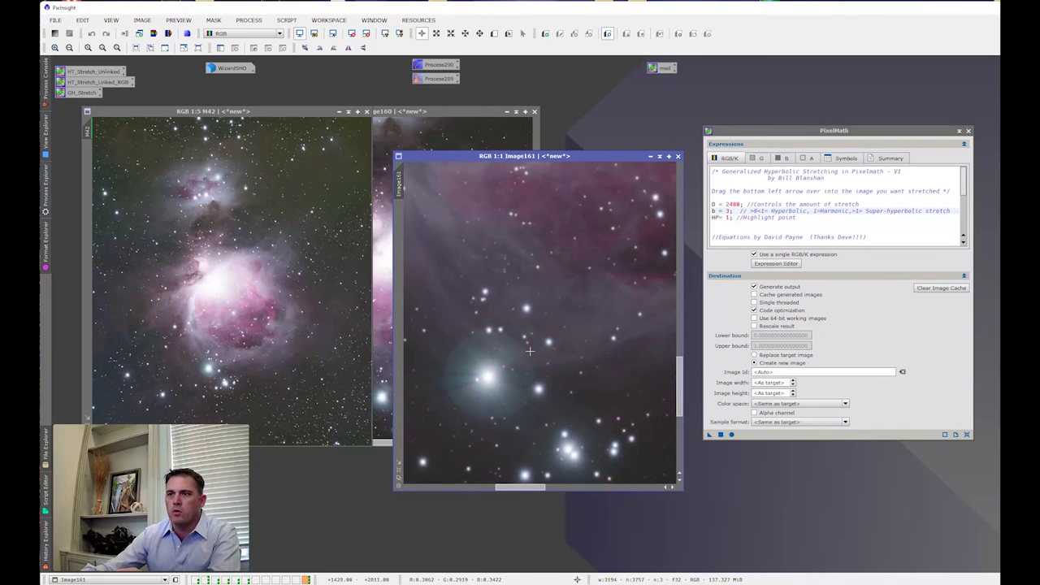
pyautogui.scroll(-3, 508, 357)
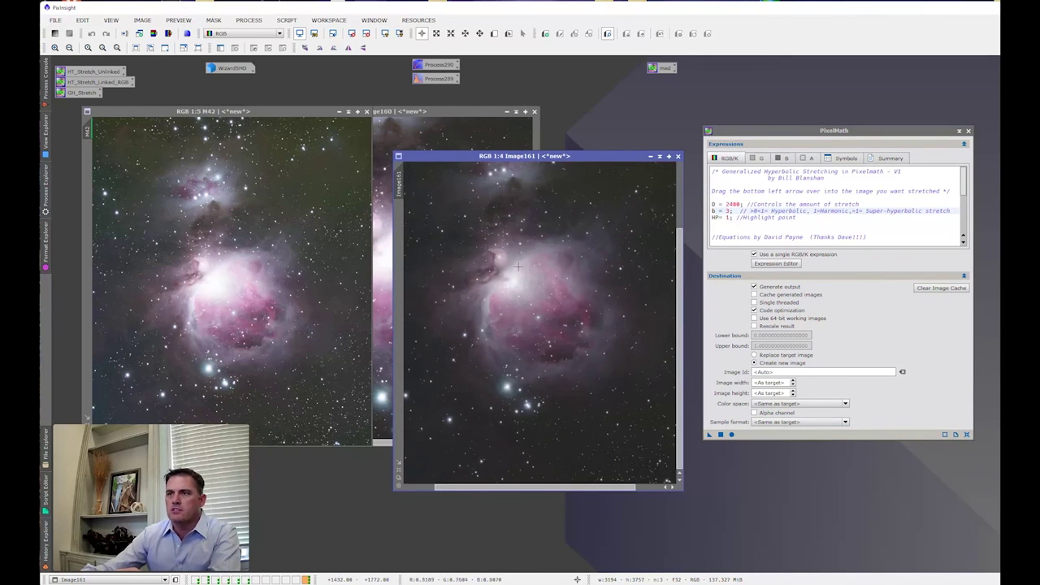
pyautogui.scroll(3, 506, 284)
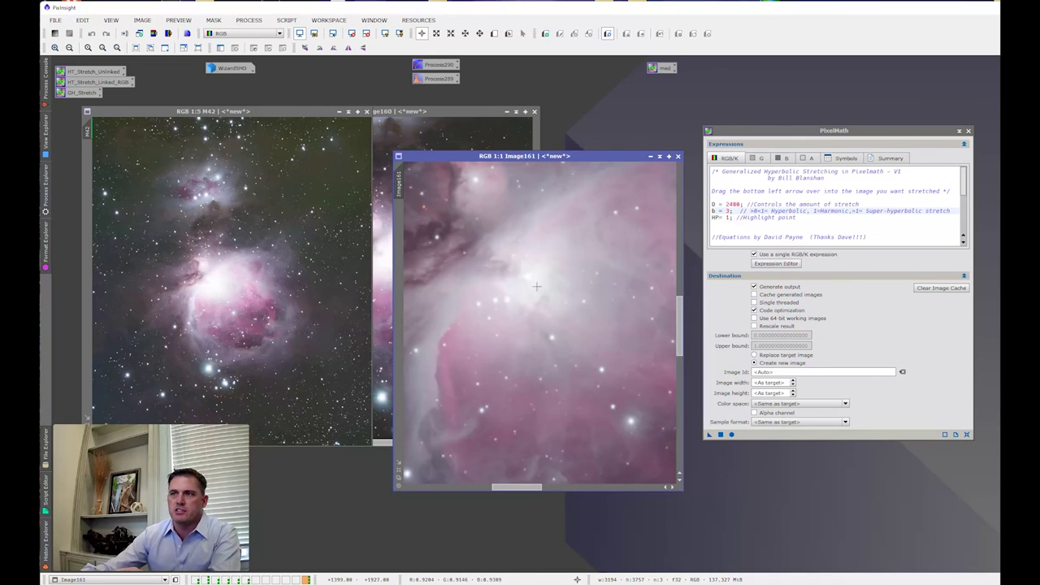
pyautogui.scroll(-3, 535, 296)
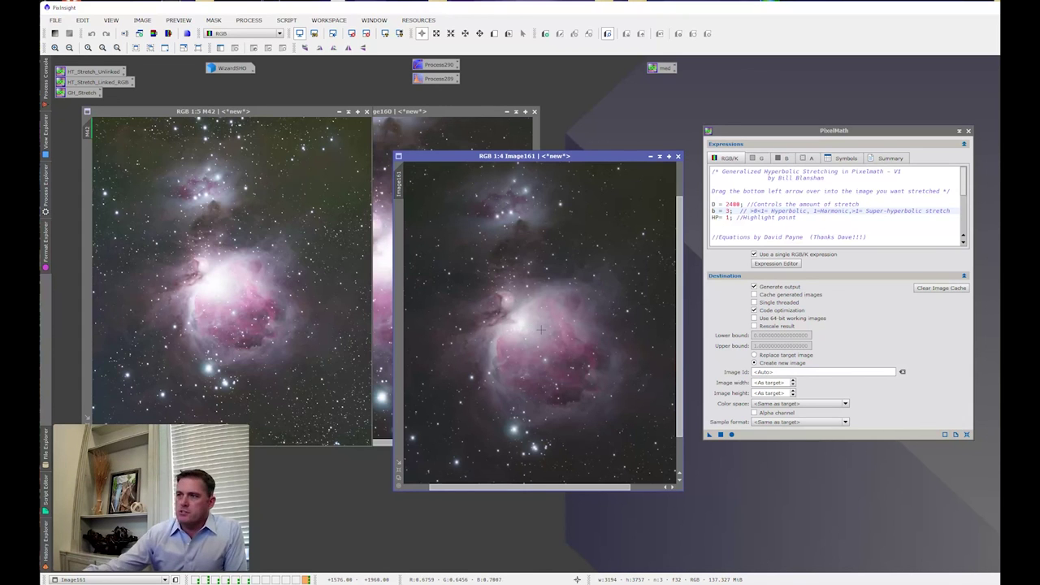
pyautogui.scroll(-1, 515, 328)
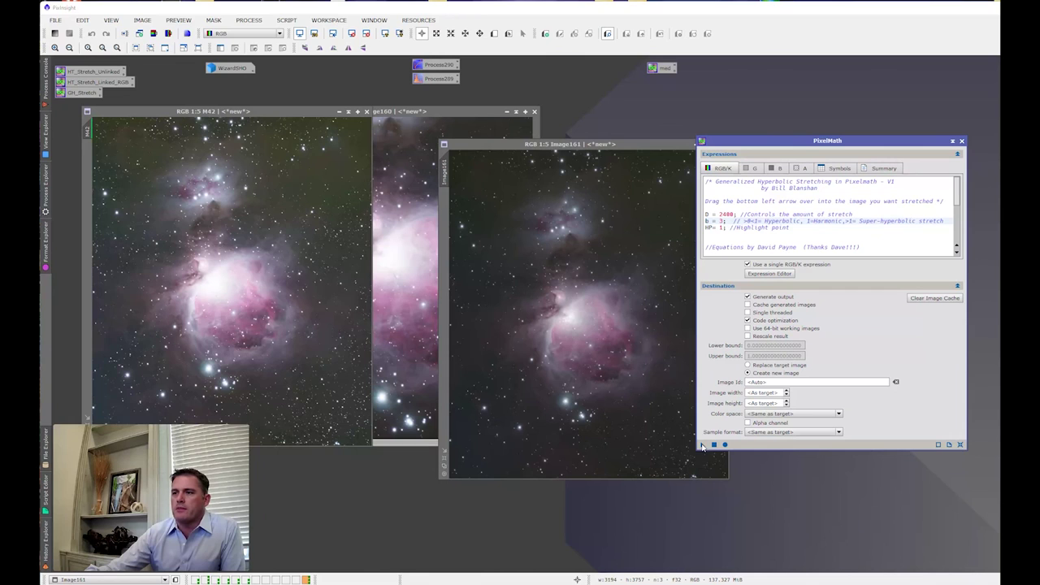
pyautogui.moveTo(702, 446); pyautogui.dragTo(655, 115)
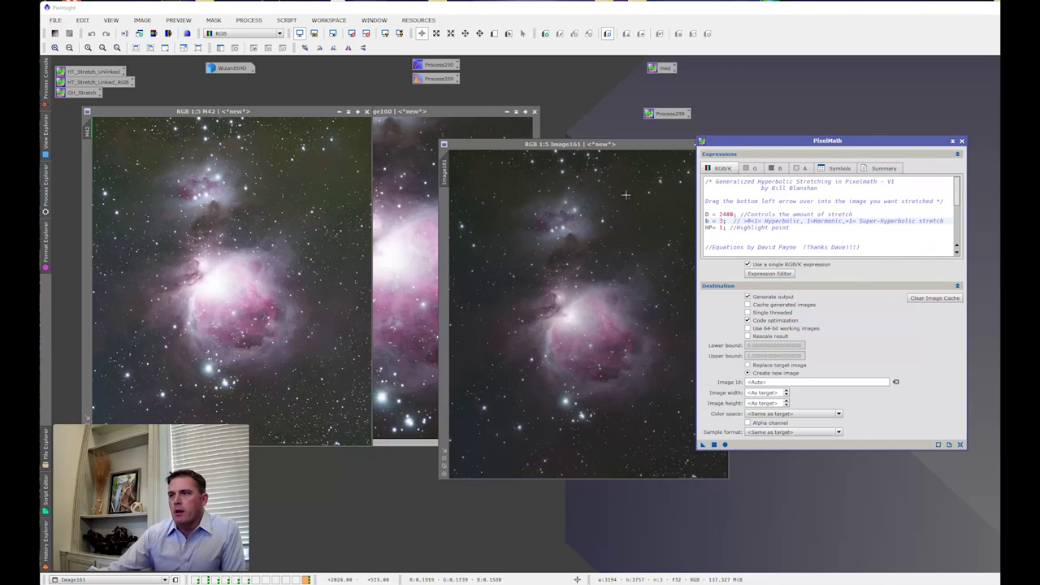
# Move the PixelMath expression window aside beside the new D 2400, b 3 process icon.
pyautogui.moveTo(788, 147); pyautogui.dragTo(802, 149)
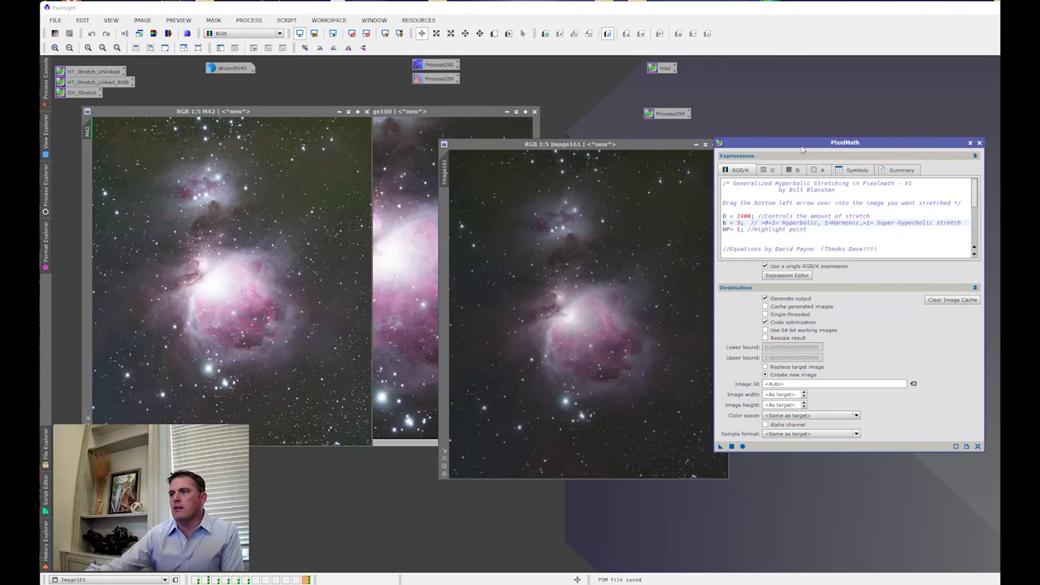